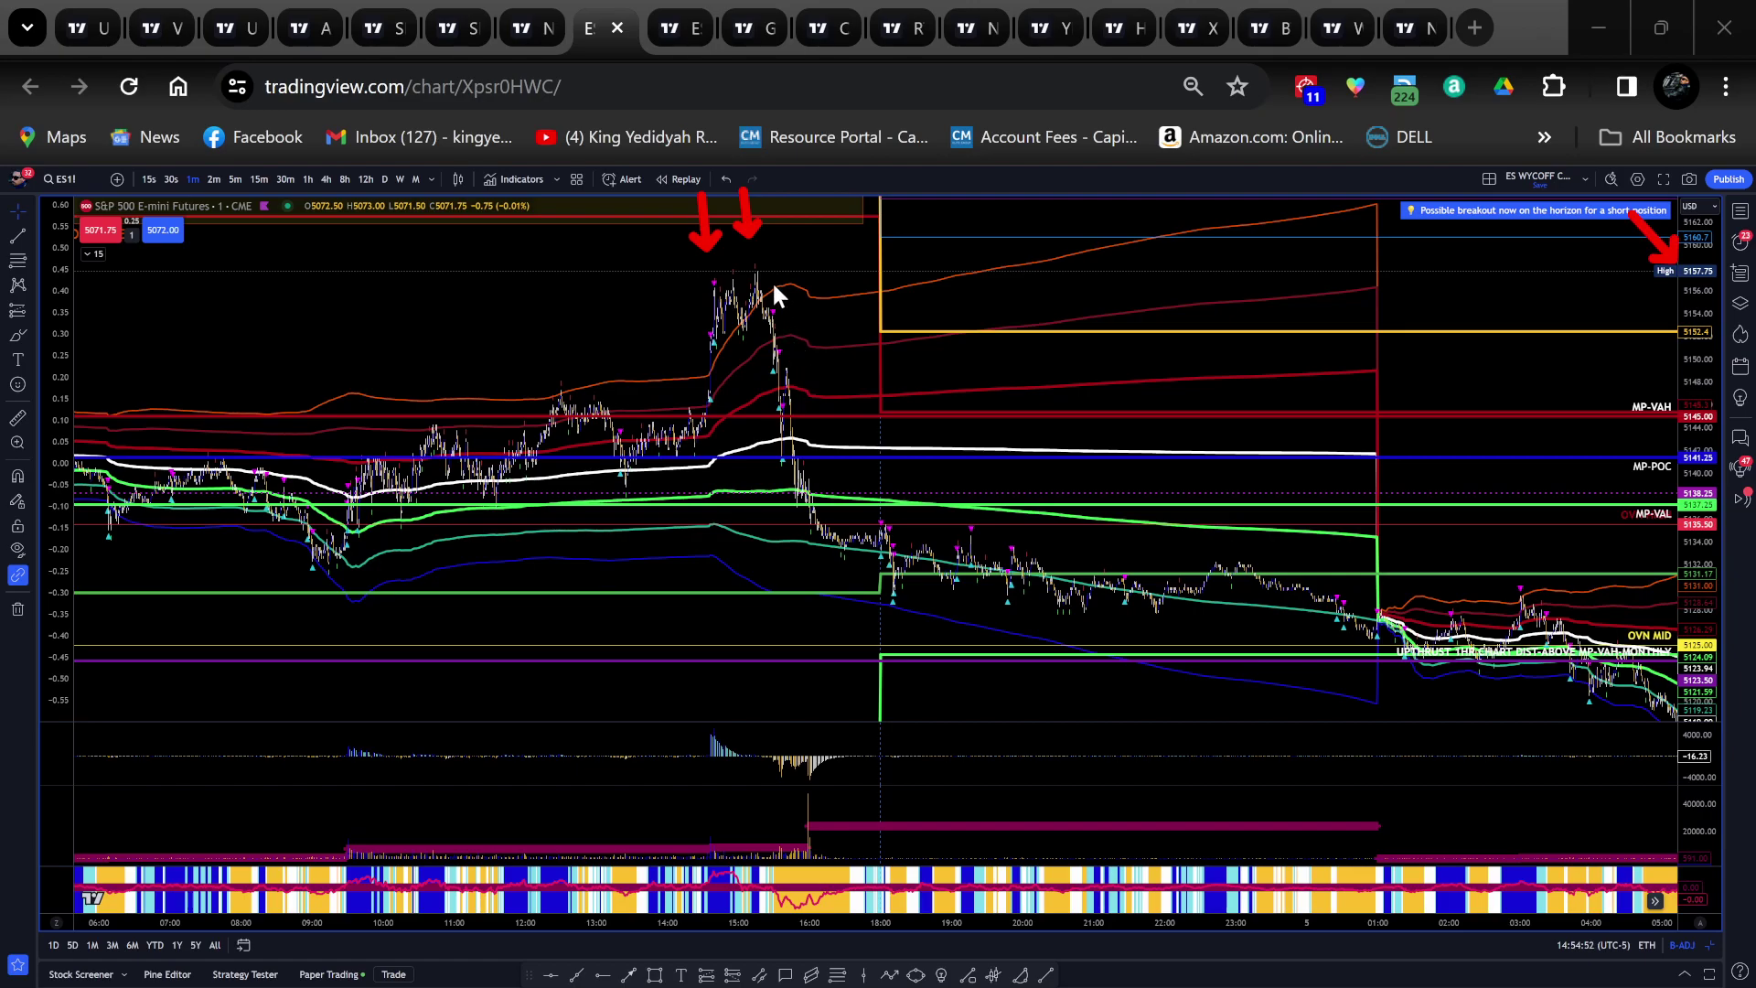
Draw a red arrow from the 15:00 afternoon peak down to the 16:30 sell-off low
{"action": "mouse_move", "coordinate": [767, 276]}
{"action": "left_mouse_down"}
{"action": "mouse_move", "coordinate": [829, 511]}
{"action": "mouse_move", "coordinate": [866, 531]}
{"action": "mouse_move", "coordinate": [871, 514]}
{"action": "left_mouse_up"}
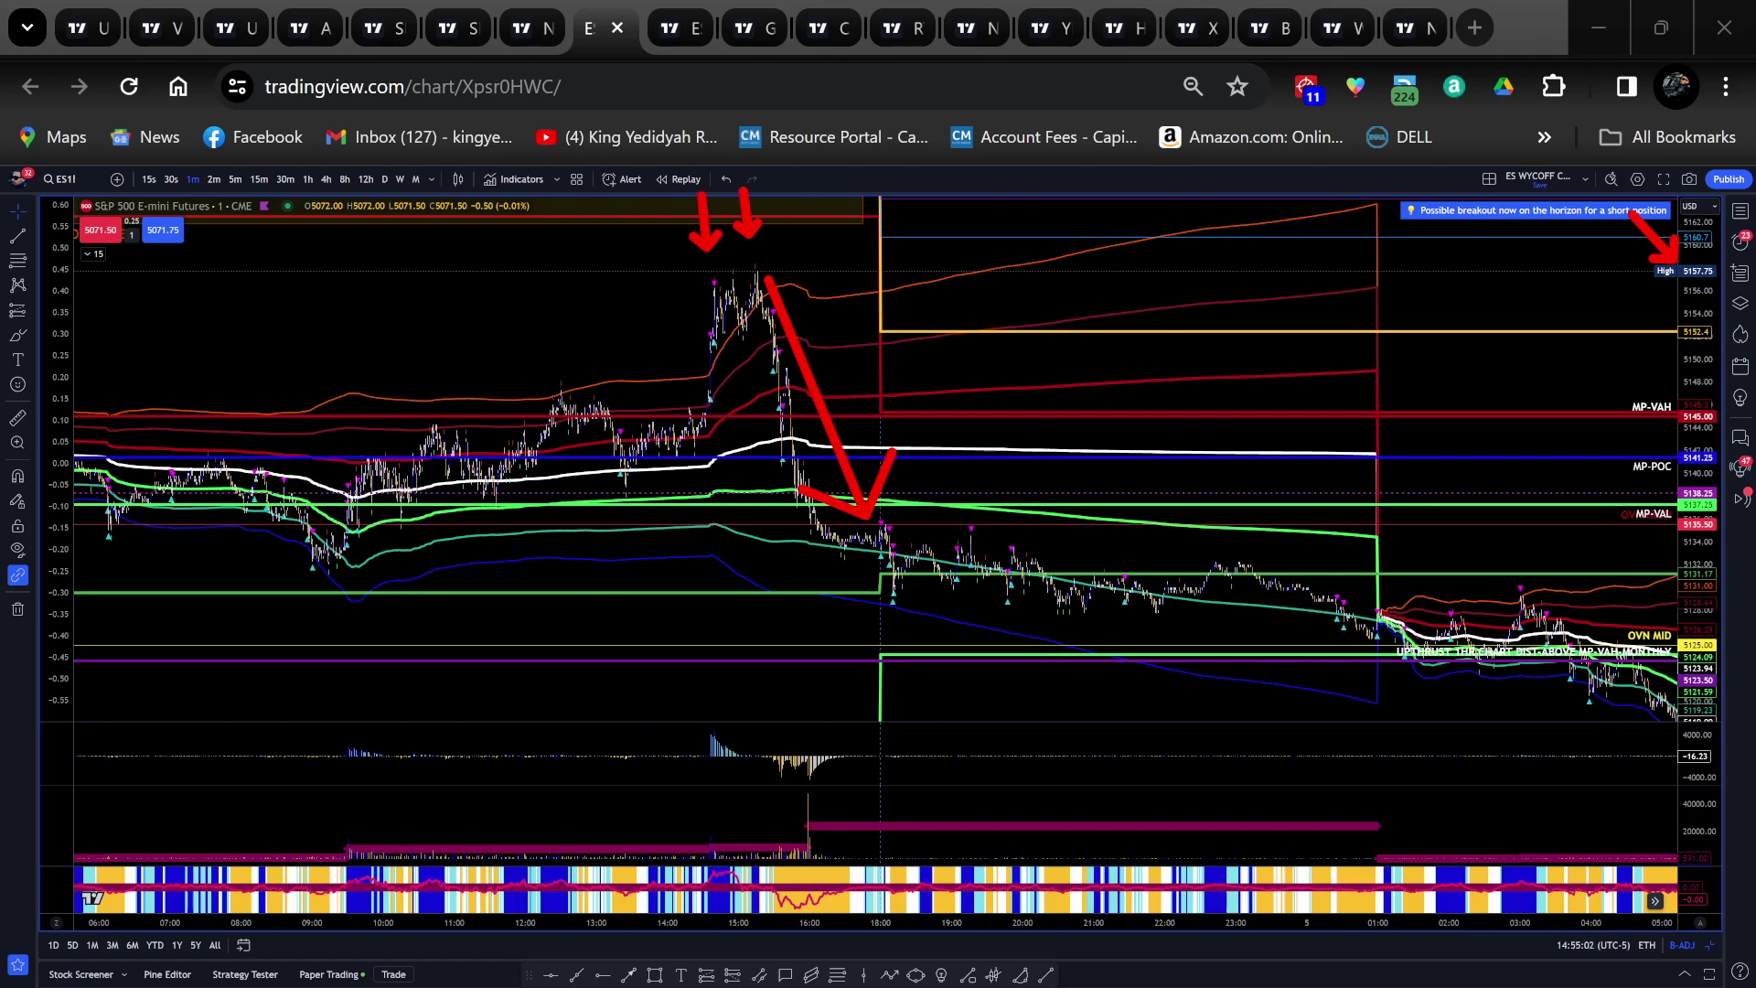
Clear the afternoon pen arrows and pan back through the earlier afternoon bars
{"action": "key", "text": "Escape"}
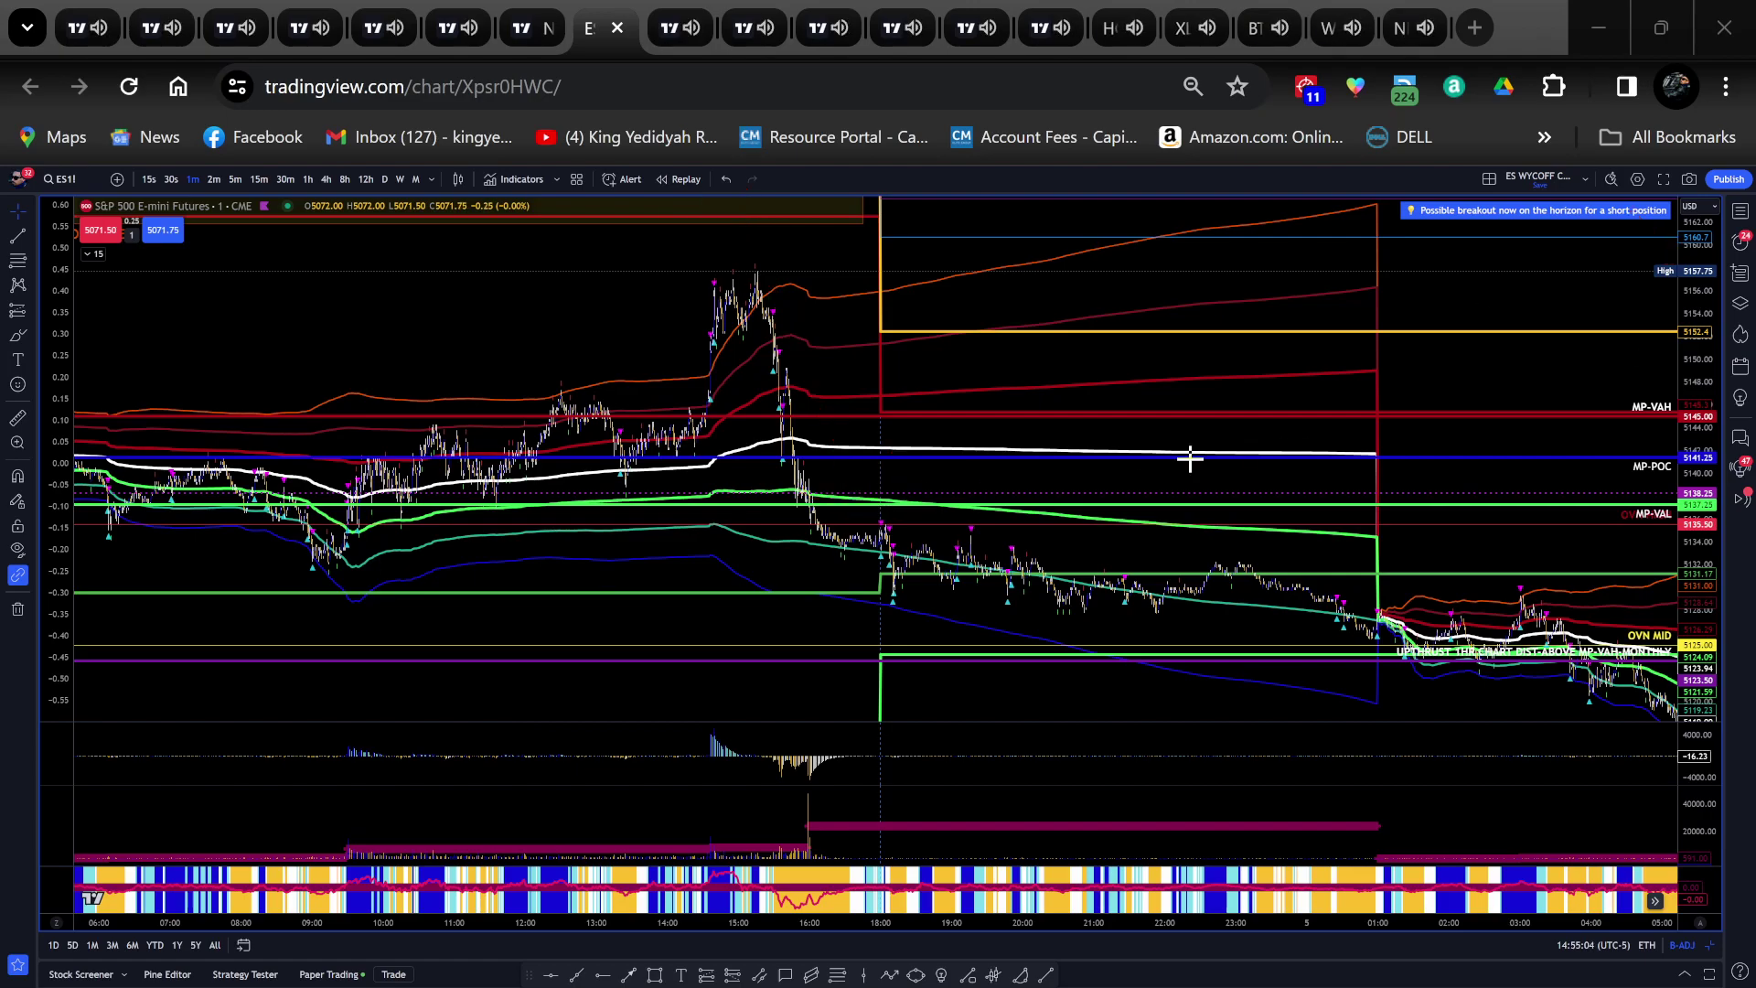
{"action": "scroll", "coordinate": [619, 486], "scroll_direction": "up", "scroll_amount": 3}
{"action": "scroll", "coordinate": [1003, 321], "scroll_direction": "down", "scroll_amount": 2}
{"action": "scroll", "coordinate": [905, 573], "scroll_direction": "up", "scroll_amount": 4}
{"action": "scroll", "coordinate": [604, 439], "scroll_direction": "up", "scroll_amount": 3}
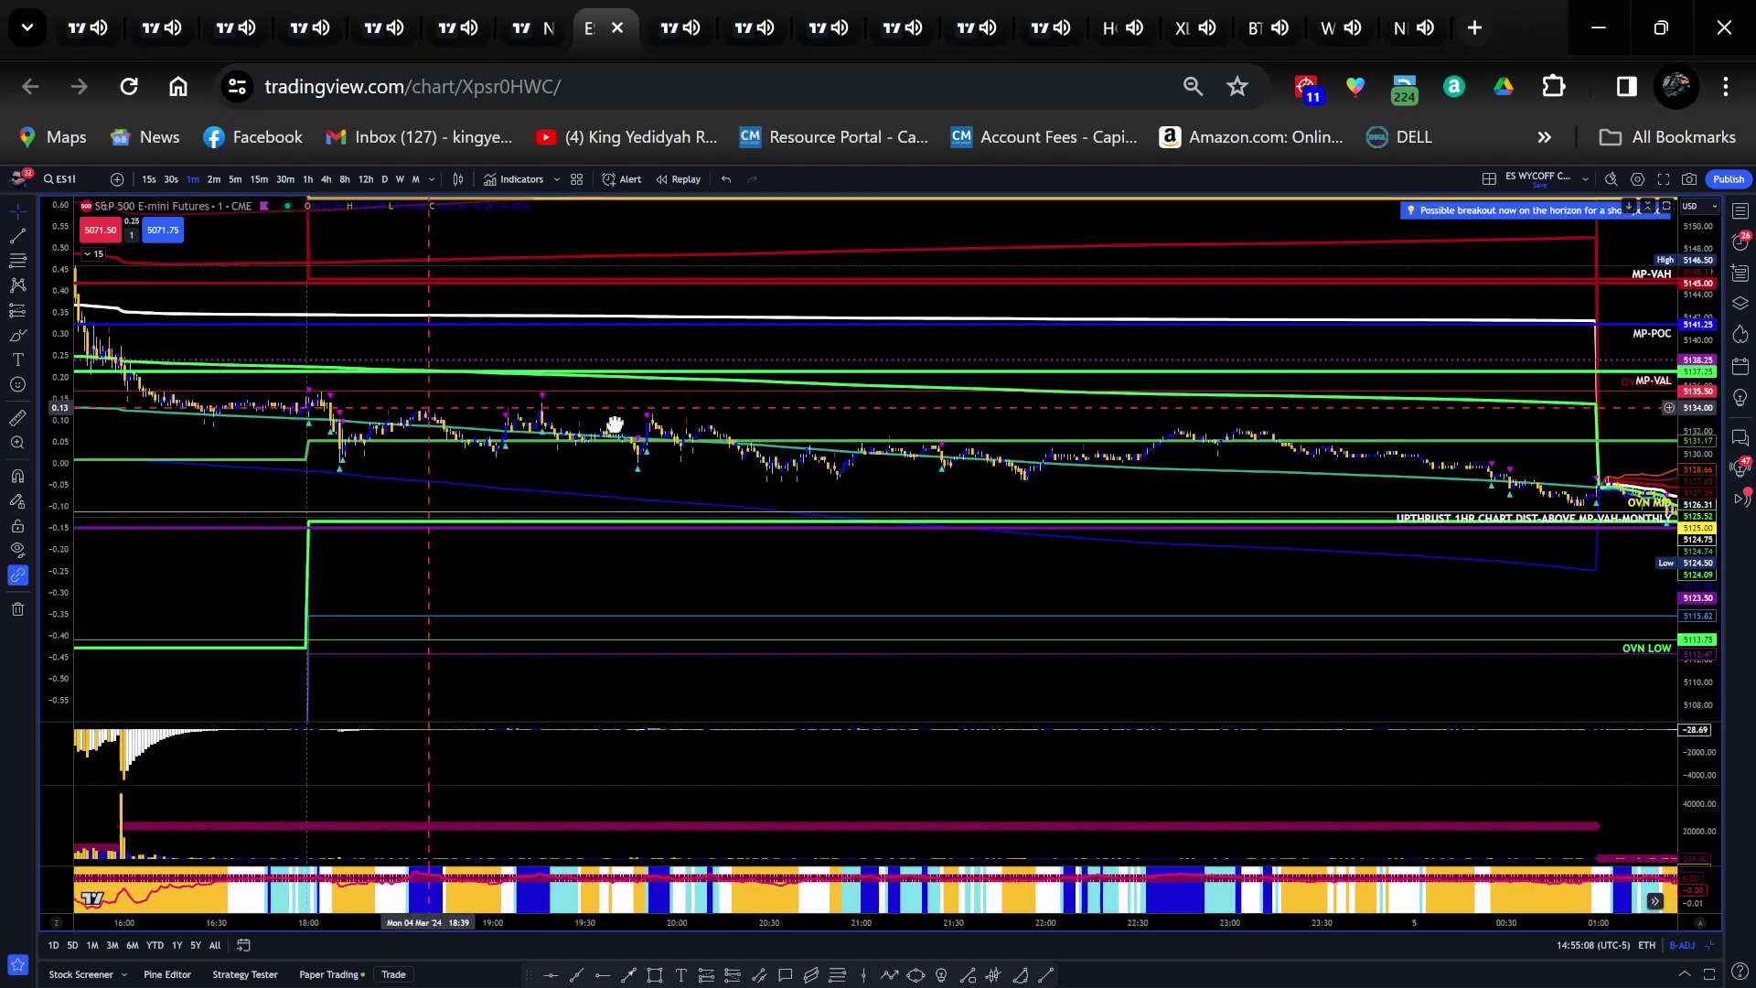
{"action": "left_click_drag", "start_coordinate": [244, 475], "coordinate": [1144, 557]}
{"action": "scroll", "coordinate": [808, 561], "scroll_direction": "up", "scroll_amount": 2}
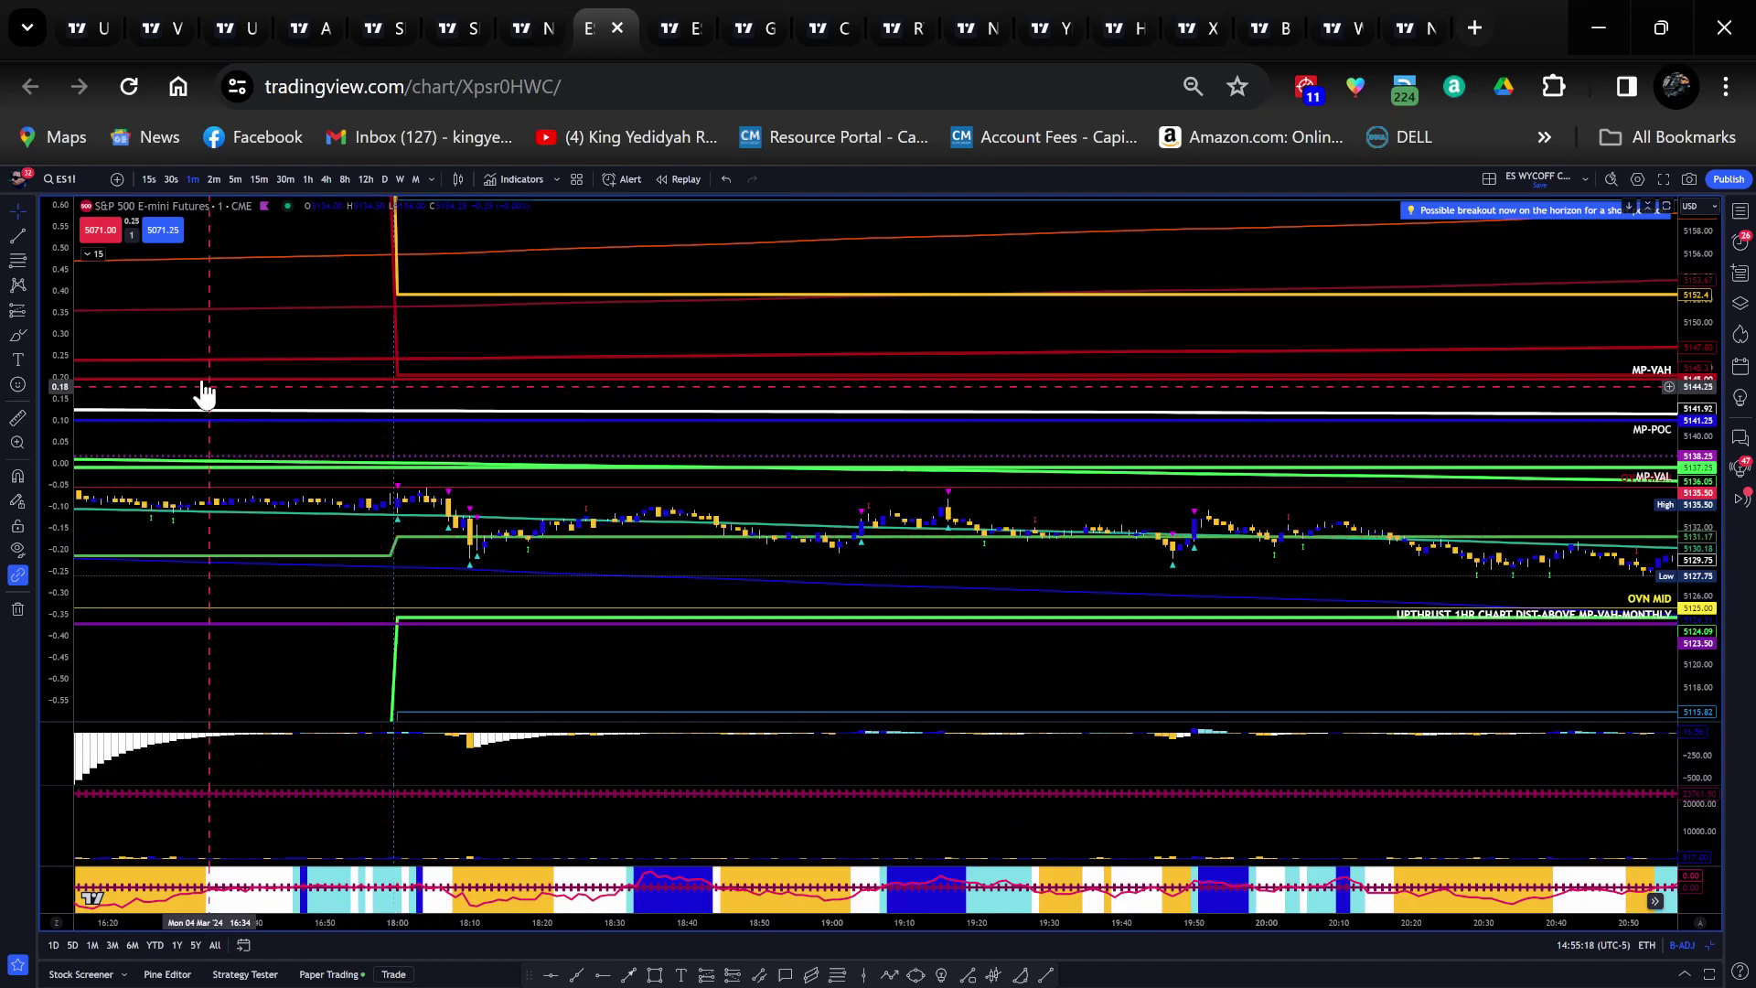
{"action": "left_click_drag", "start_coordinate": [177, 274], "coordinate": [1027, 580]}
Frame the 15:30–23:30 session with the 18:00 open at left and a taller price scale
{"action": "scroll", "coordinate": [696, 476], "scroll_direction": "down", "scroll_amount": 4}
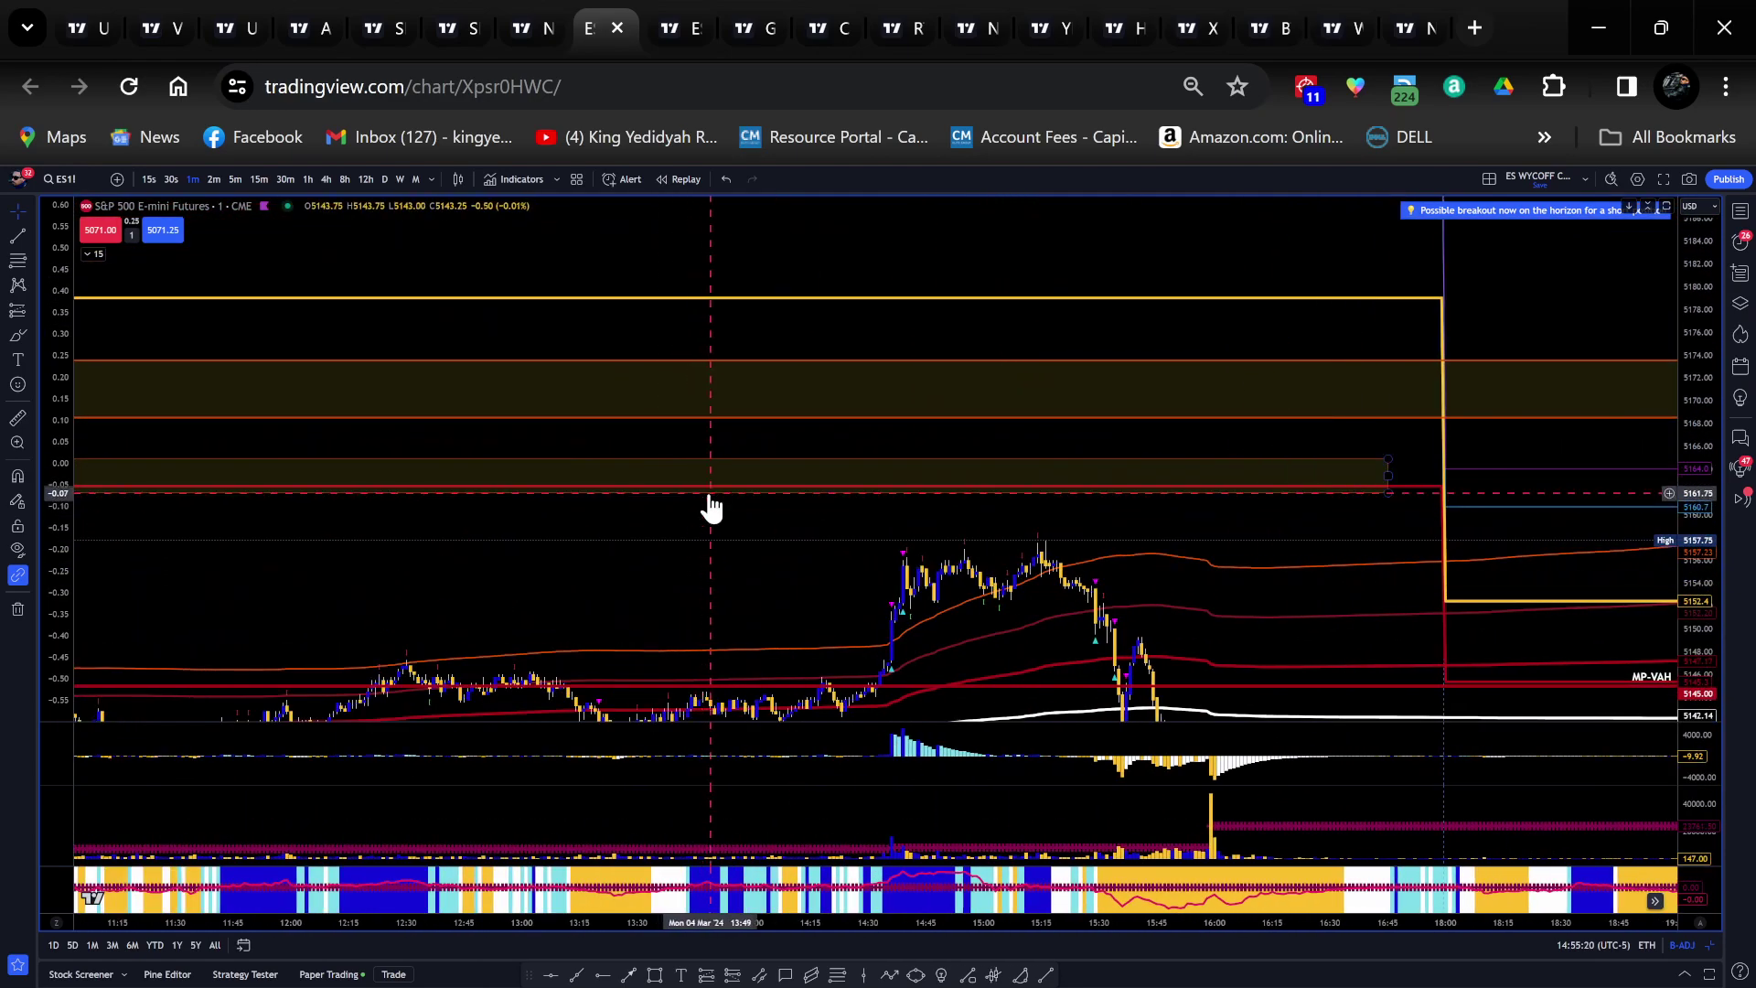
{"action": "left_click_drag", "start_coordinate": [1227, 510], "coordinate": [772, 459]}
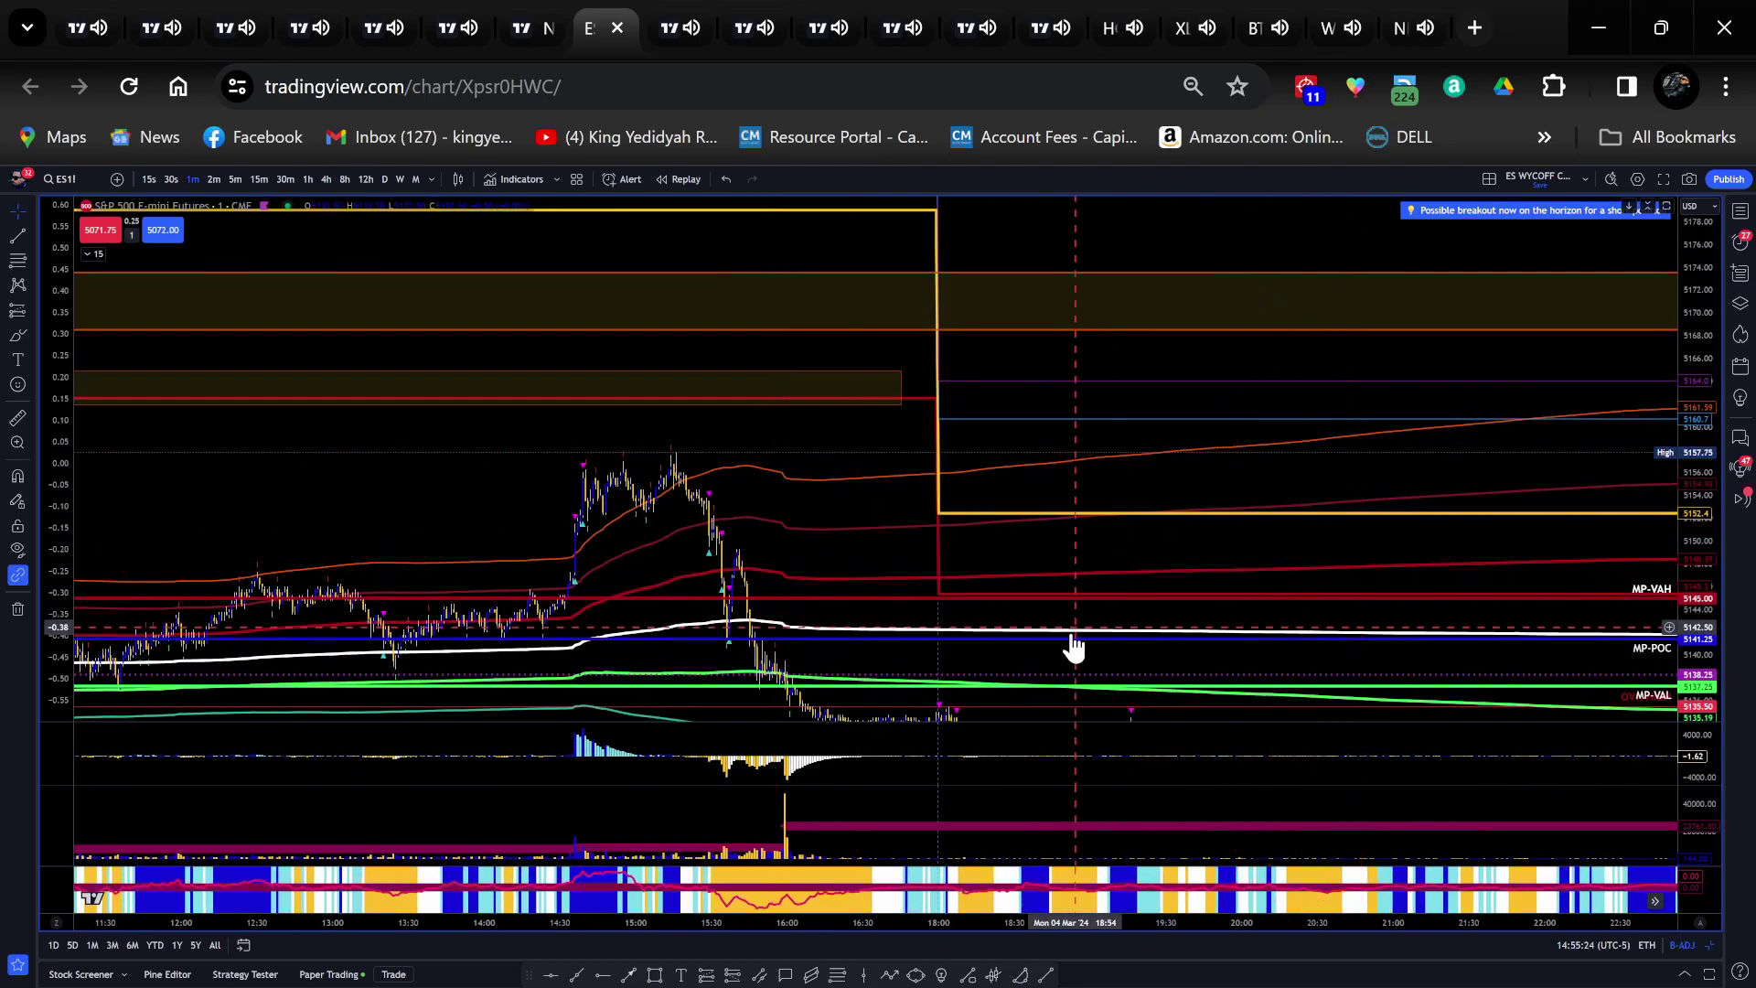
{"action": "left_click_drag", "start_coordinate": [997, 567], "coordinate": [817, 469]}
{"action": "scroll", "coordinate": [732, 539], "scroll_direction": "up", "scroll_amount": 2}
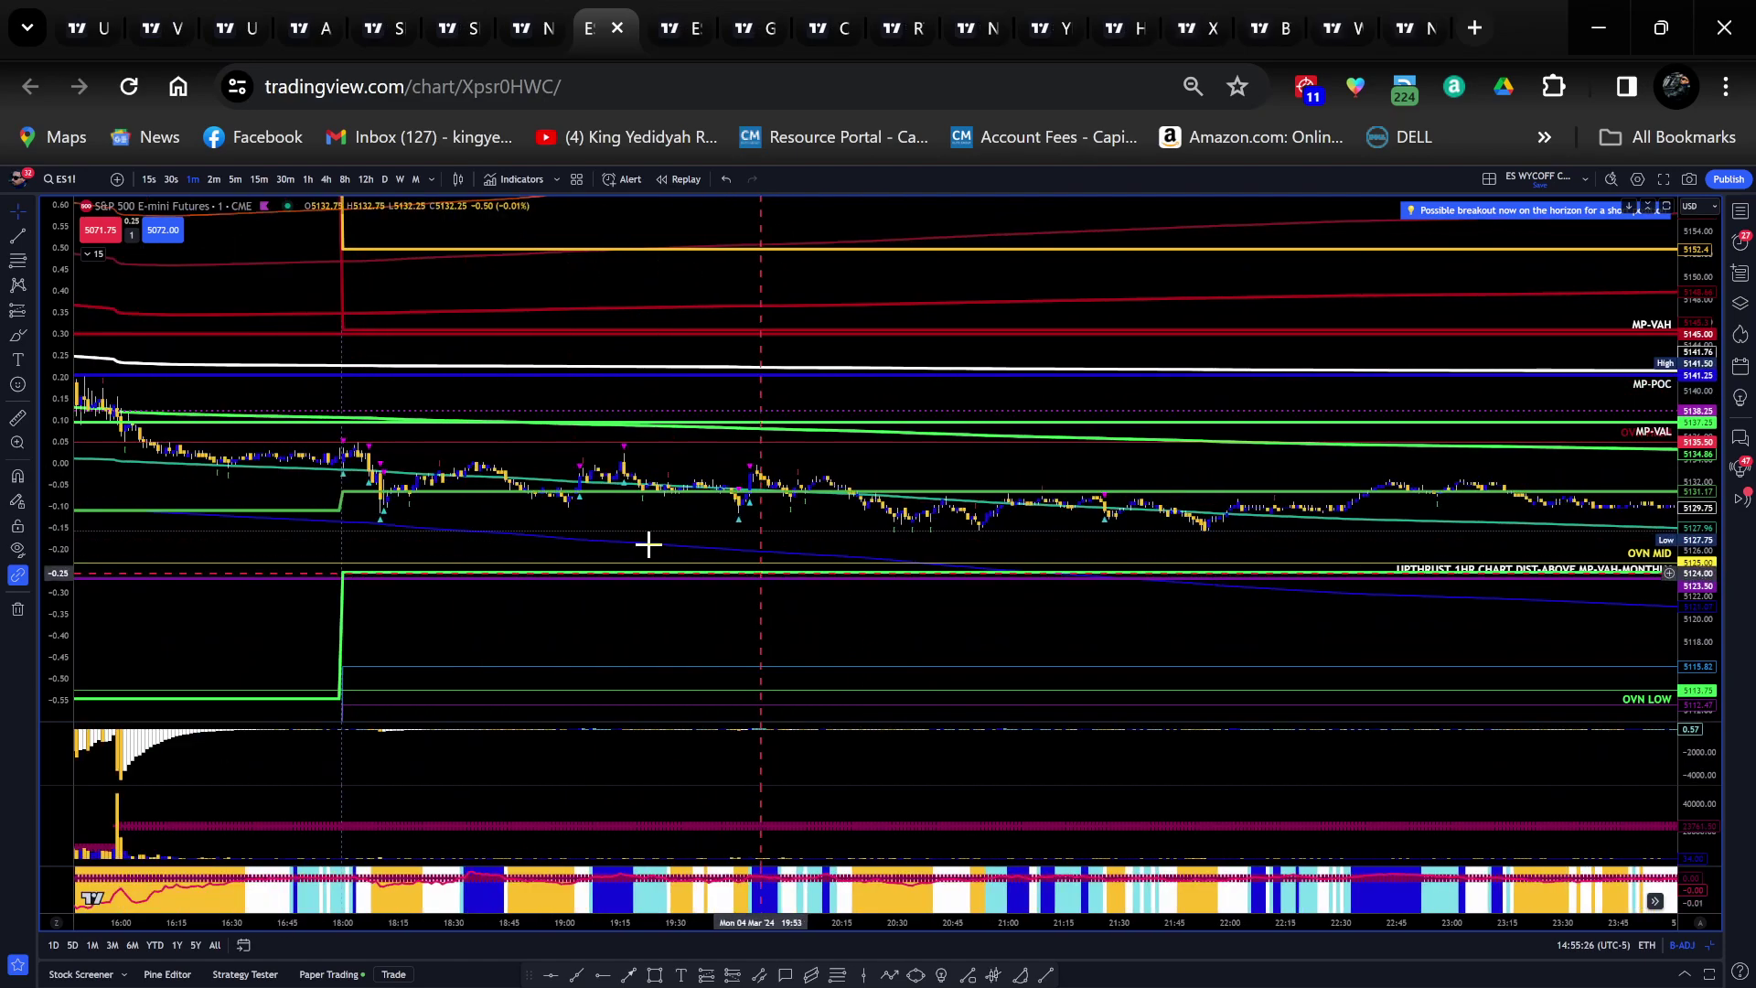
{"action": "left_click_drag", "start_coordinate": [408, 502], "coordinate": [772, 534]}
{"action": "scroll", "coordinate": [639, 538], "scroll_direction": "up", "scroll_amount": 2}
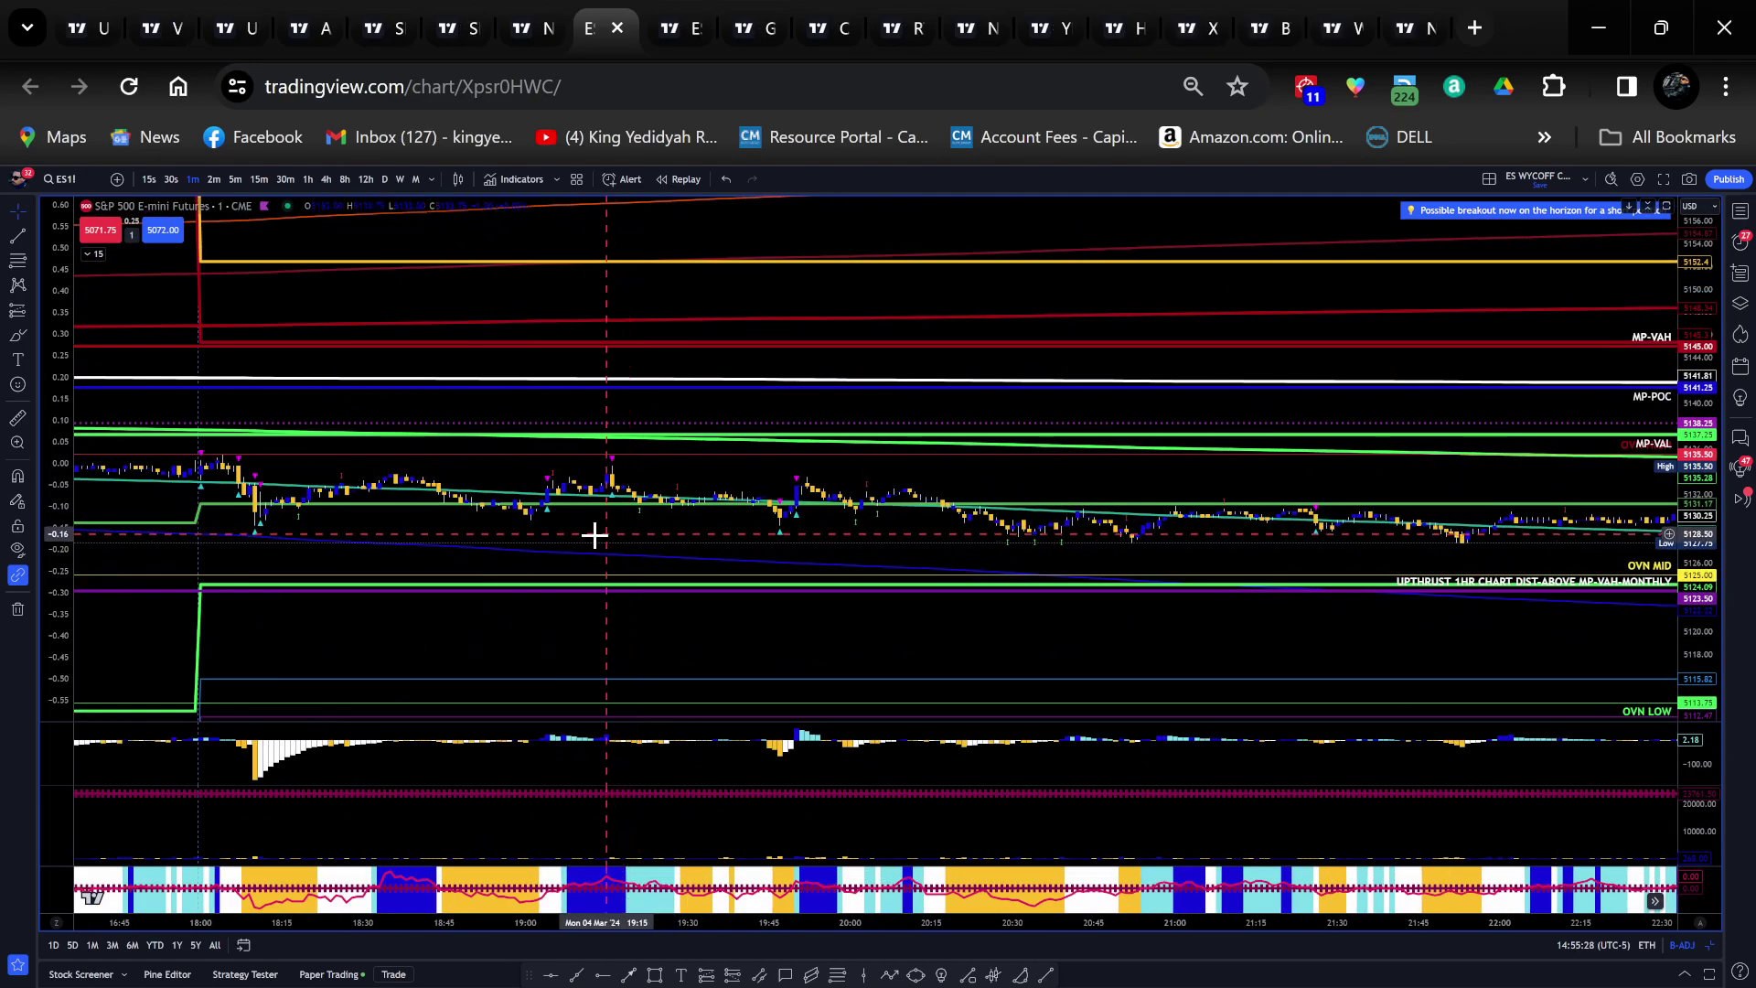
{"action": "scroll", "coordinate": [403, 523], "scroll_direction": "down", "scroll_amount": 3}
{"action": "left_click_drag", "start_coordinate": [788, 294], "coordinate": [524, 380]}
{"action": "left_click_drag", "start_coordinate": [1694, 512], "coordinate": [1695, 499]}
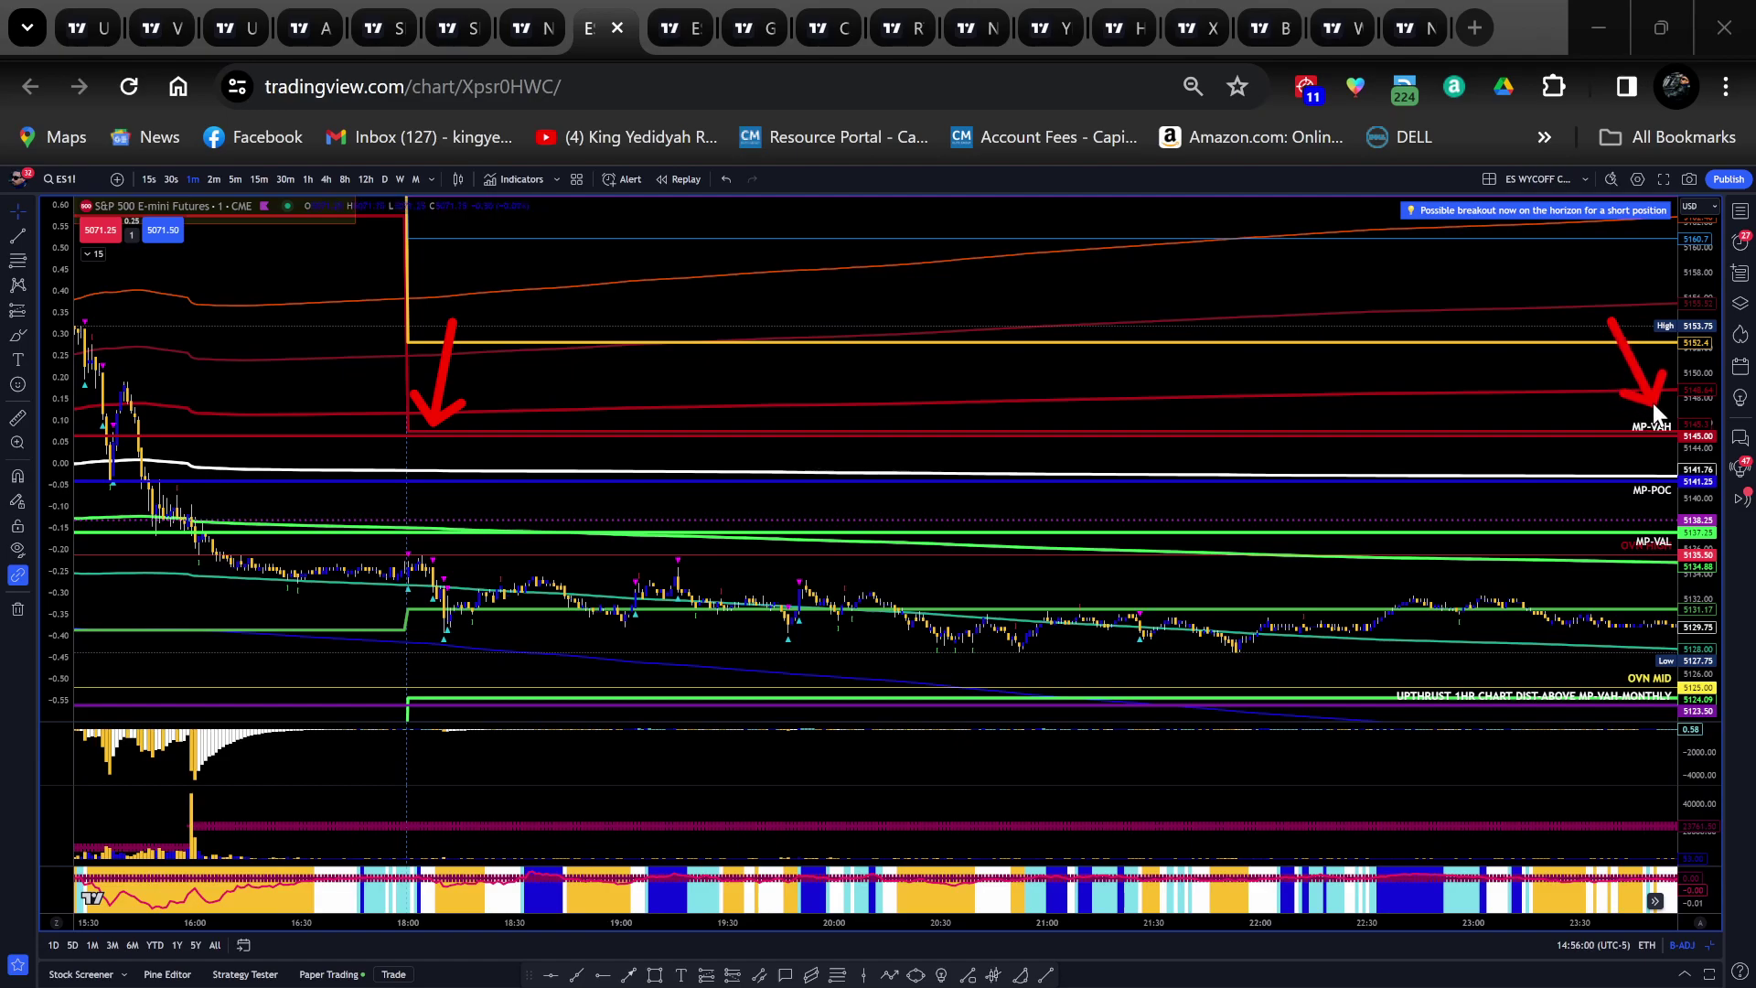
Re-aim the right red arrow down to MP-VAL, then erase both pen arrows
{"action": "left_click_drag", "start_coordinate": [1651, 407], "coordinate": [1672, 601]}
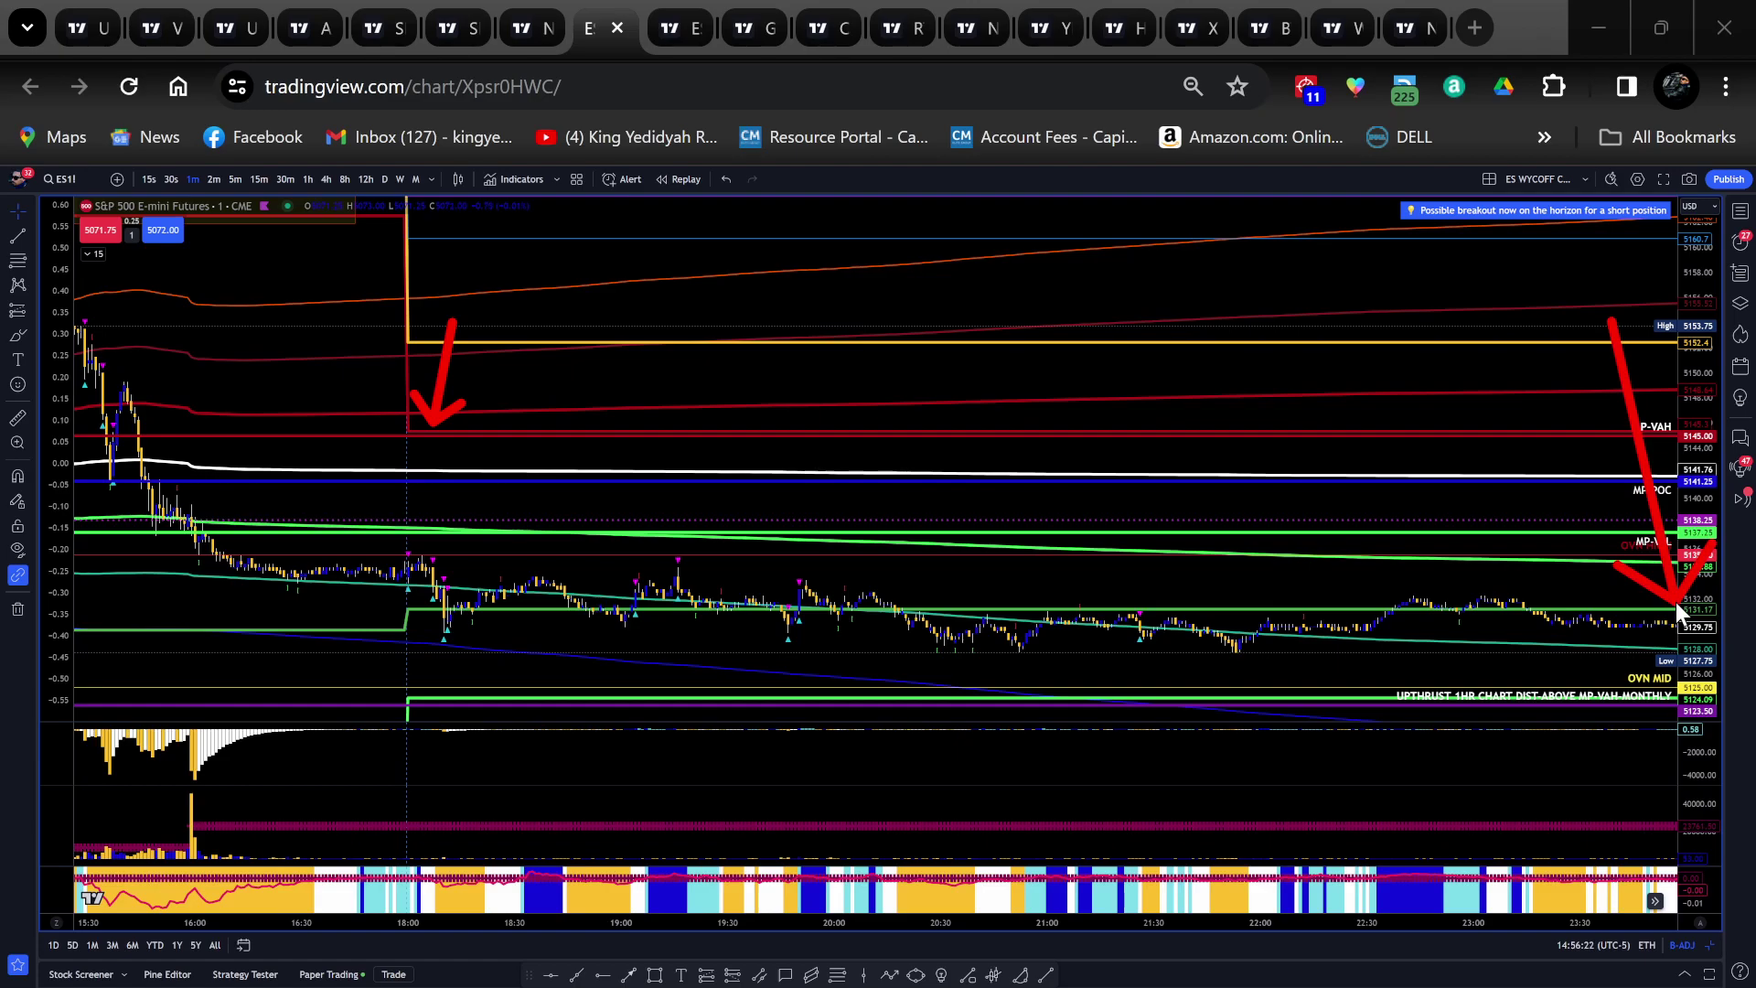
{"action": "left_click_drag", "start_coordinate": [1676, 602], "coordinate": [1659, 428]}
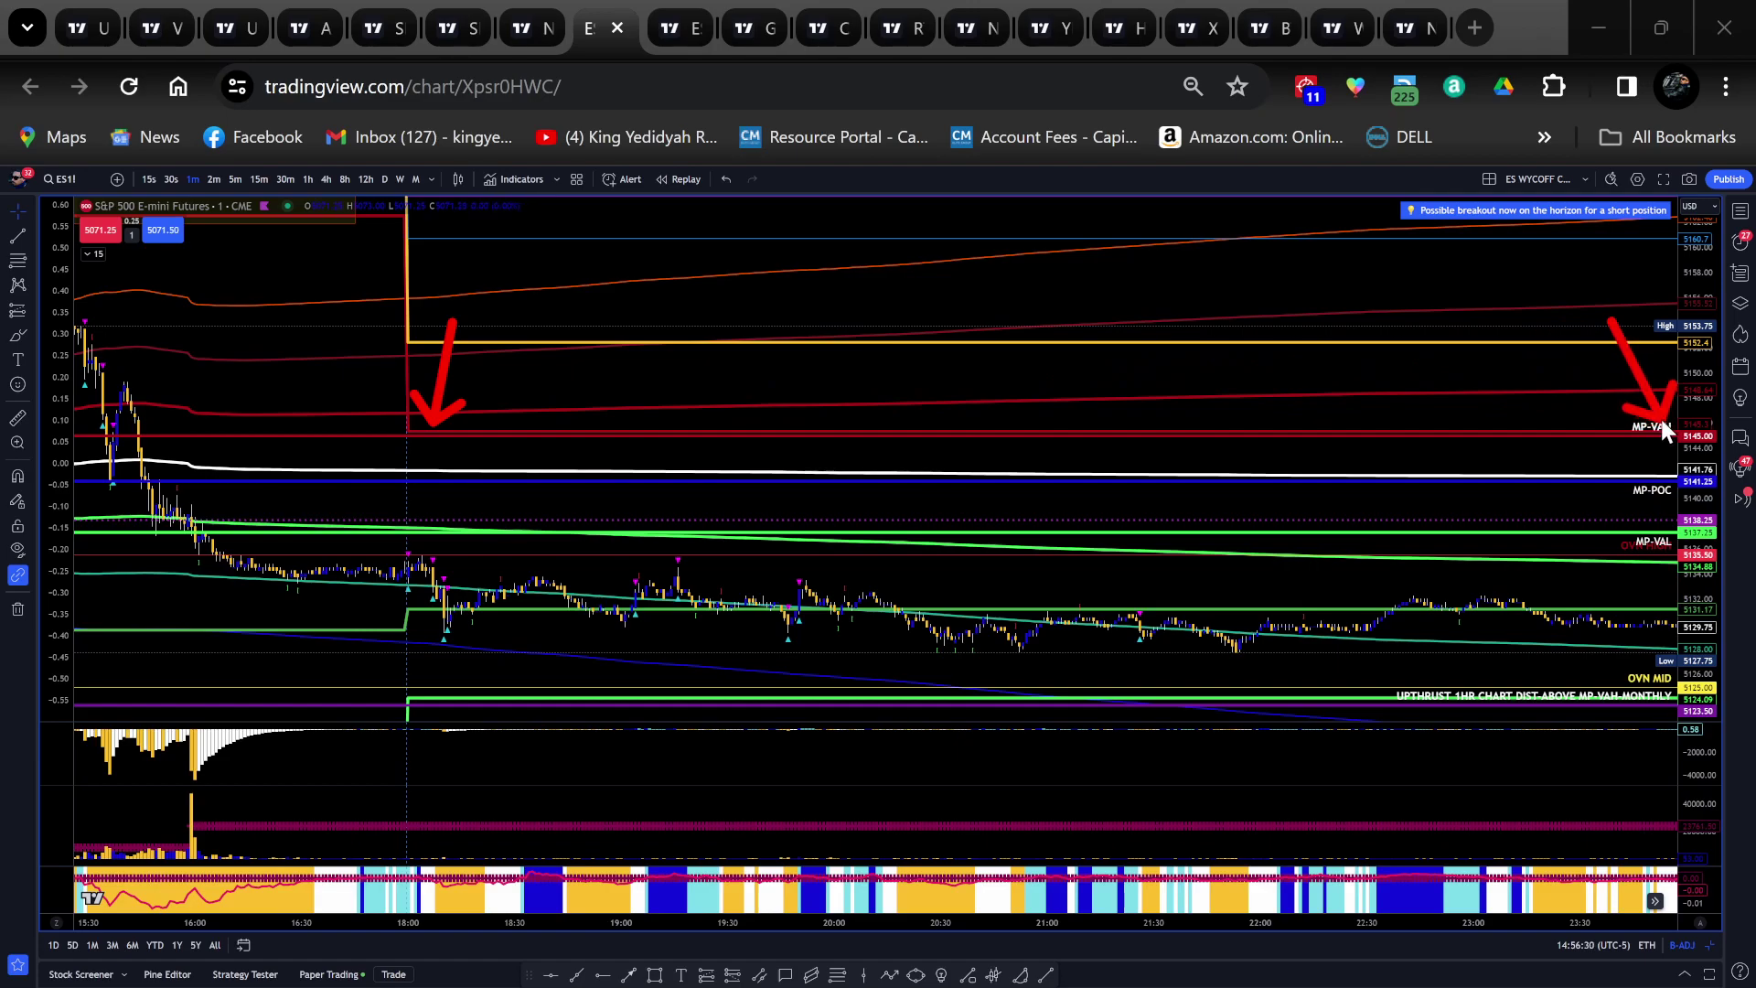
{"action": "left_click_drag", "start_coordinate": [1661, 424], "coordinate": [1644, 530]}
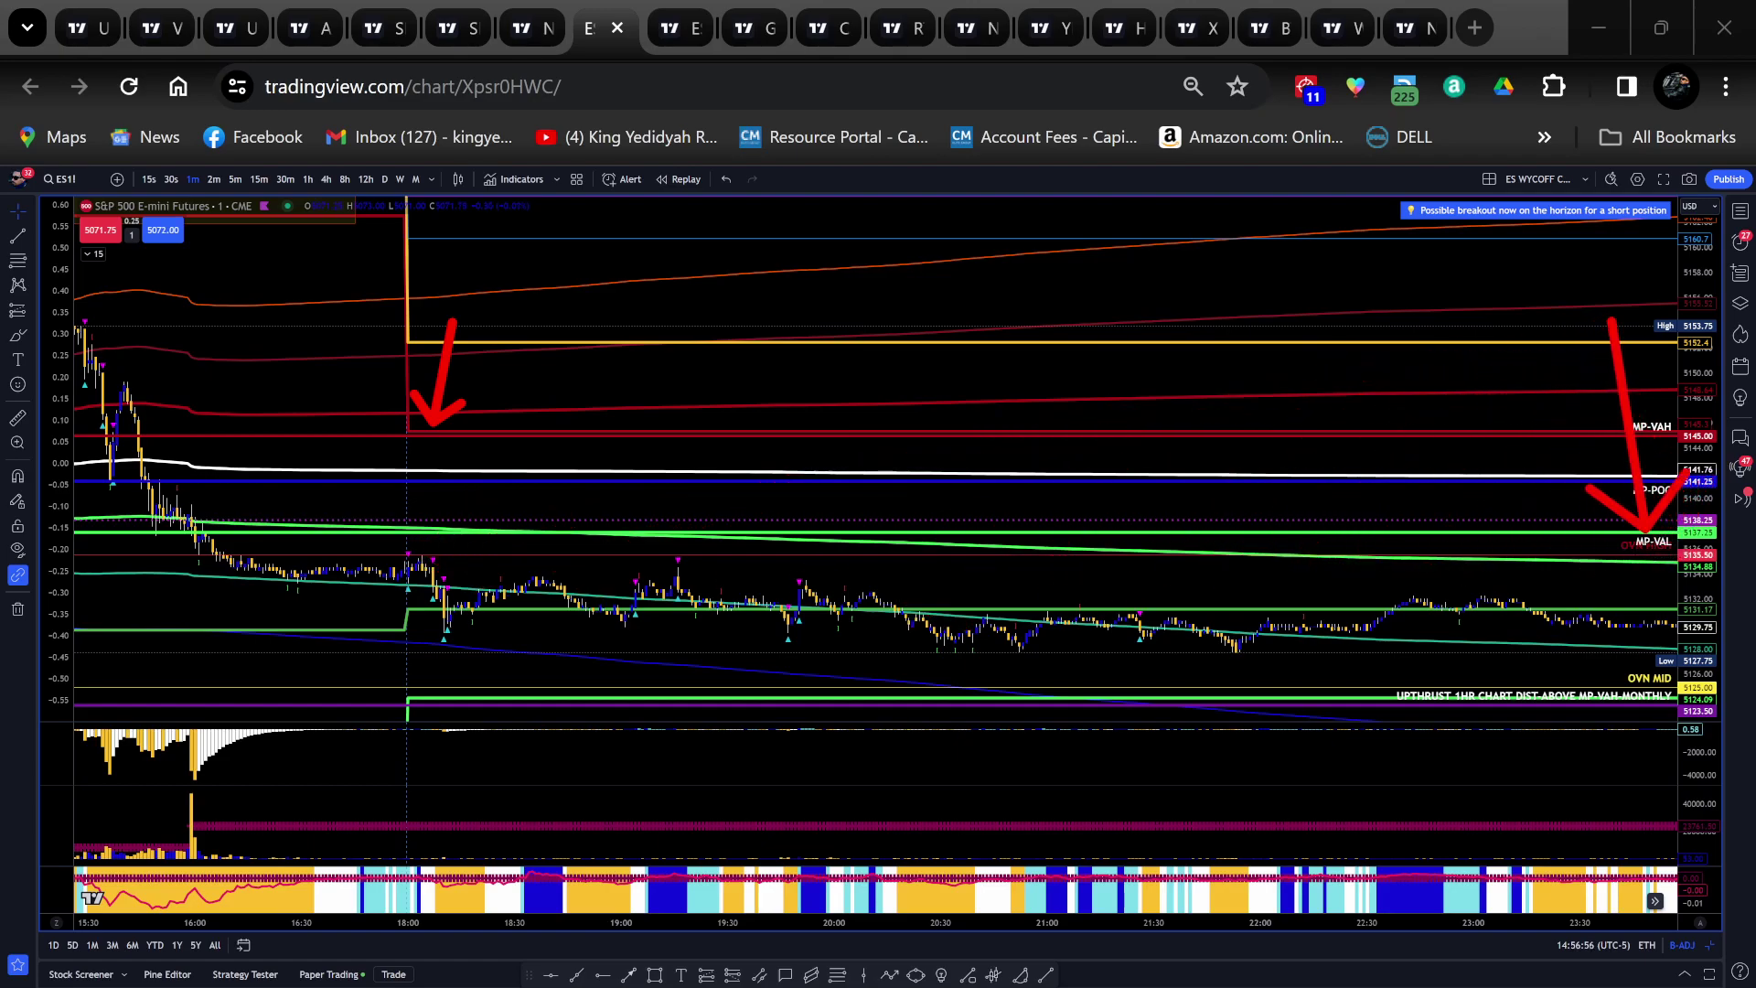
{"action": "key", "text": "Escape"}
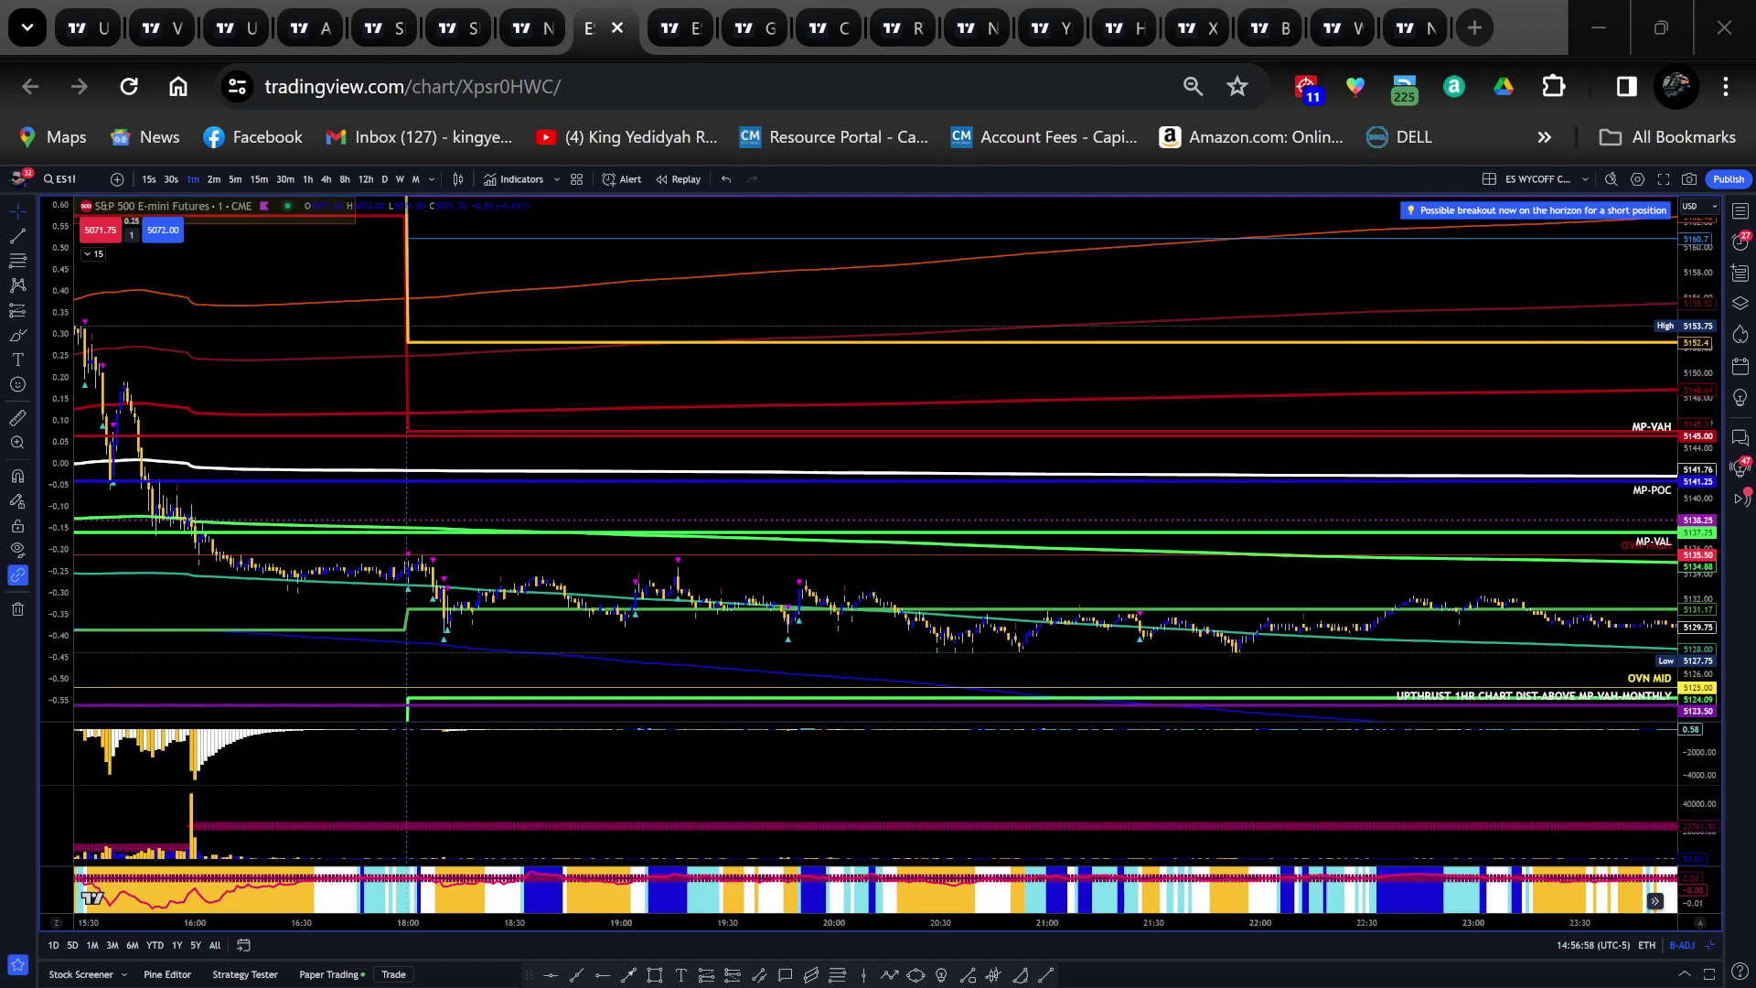
Zoom and pan the chart to the later overnight bars and prices
{"action": "scroll", "coordinate": [1703, 375], "scroll_direction": "up", "scroll_amount": 5}
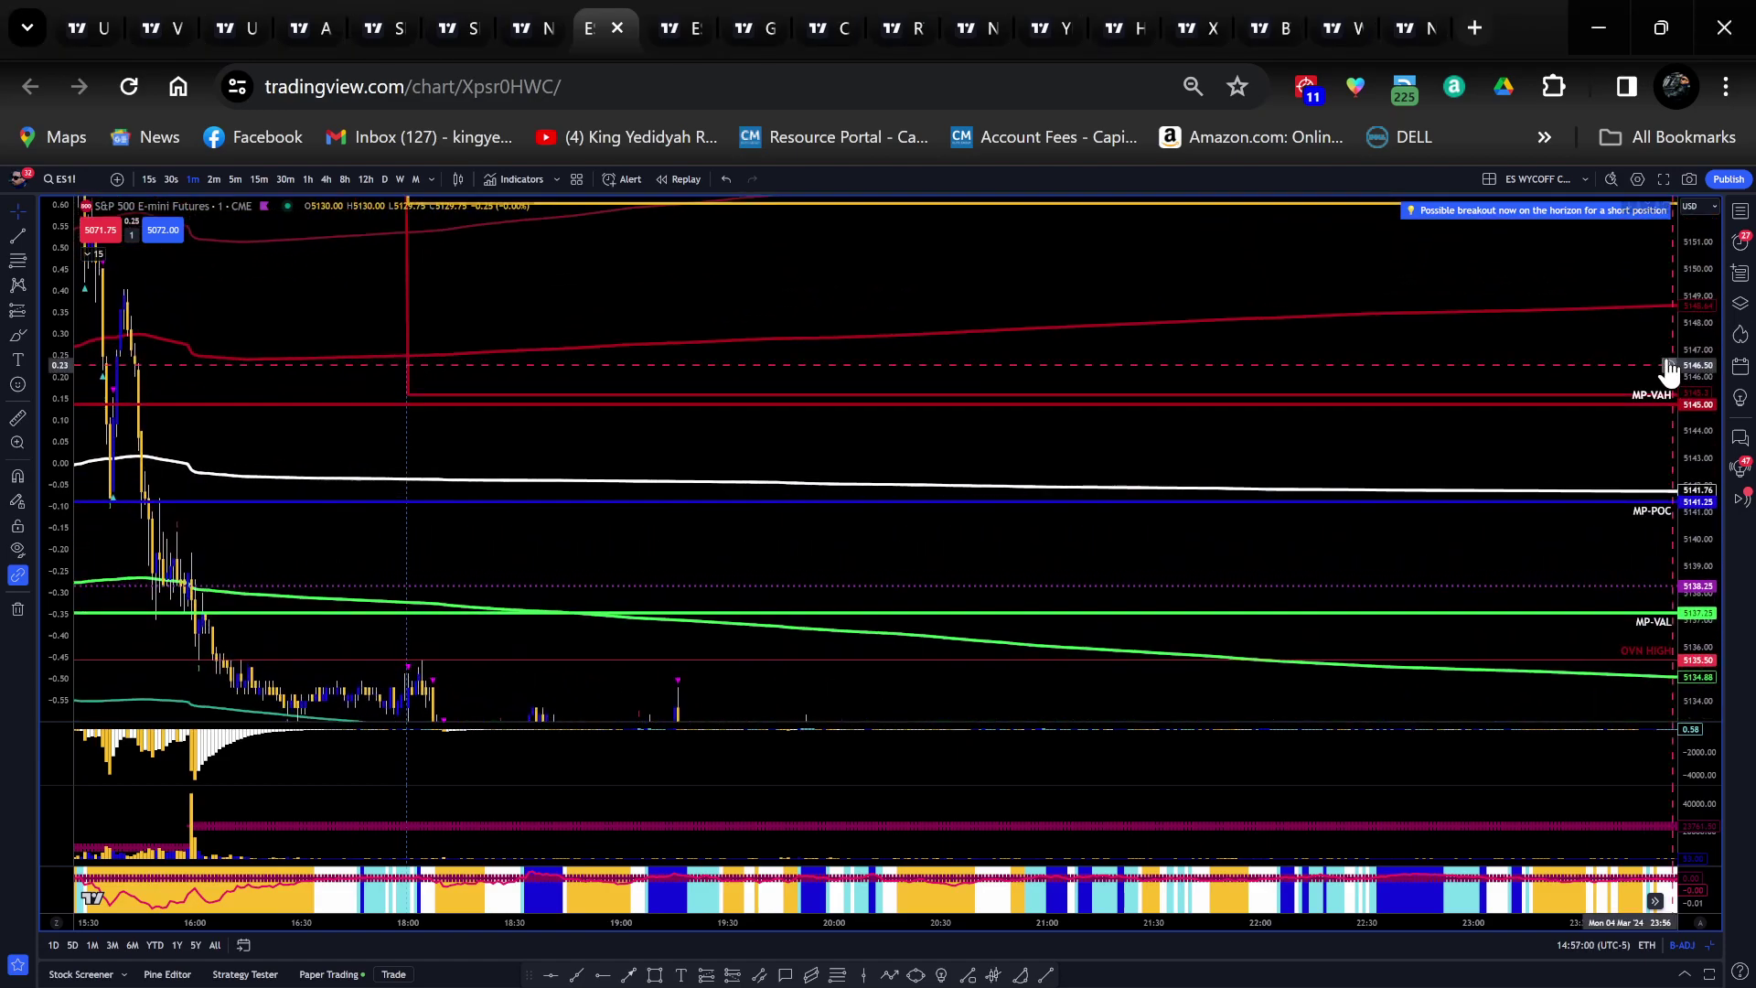
{"action": "left_click_drag", "start_coordinate": [1441, 572], "coordinate": [1308, 243]}
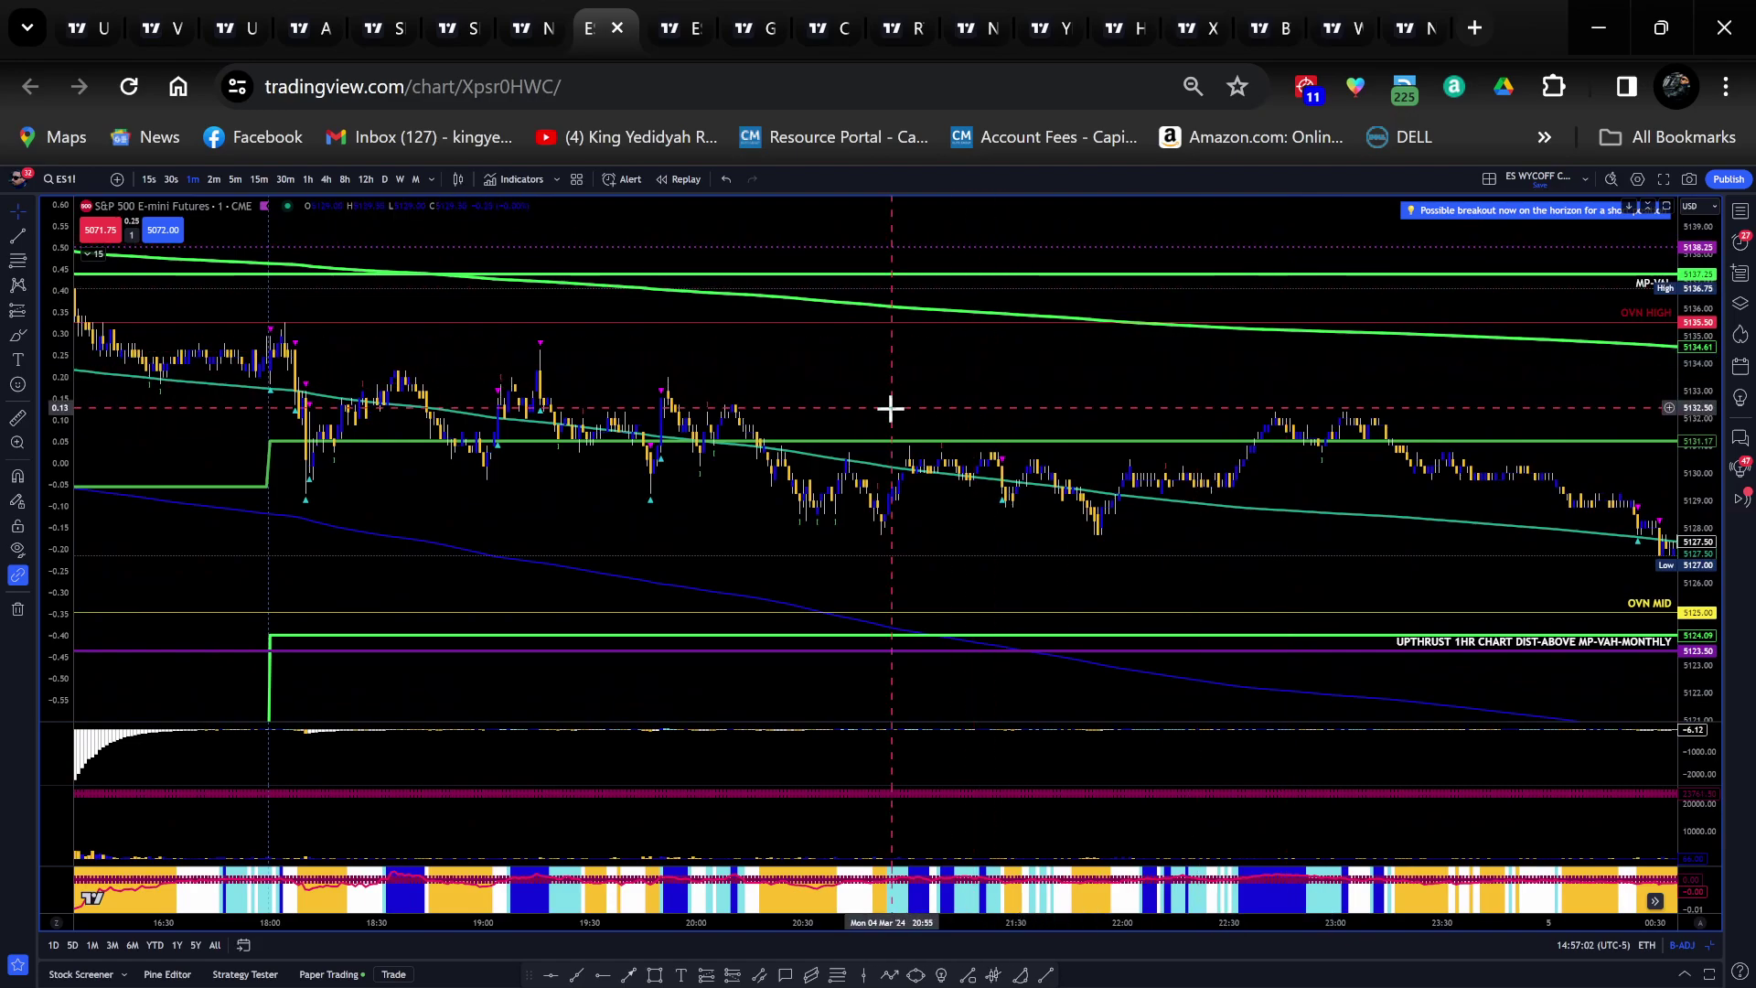
{"action": "left_click_drag", "start_coordinate": [953, 374], "coordinate": [893, 442]}
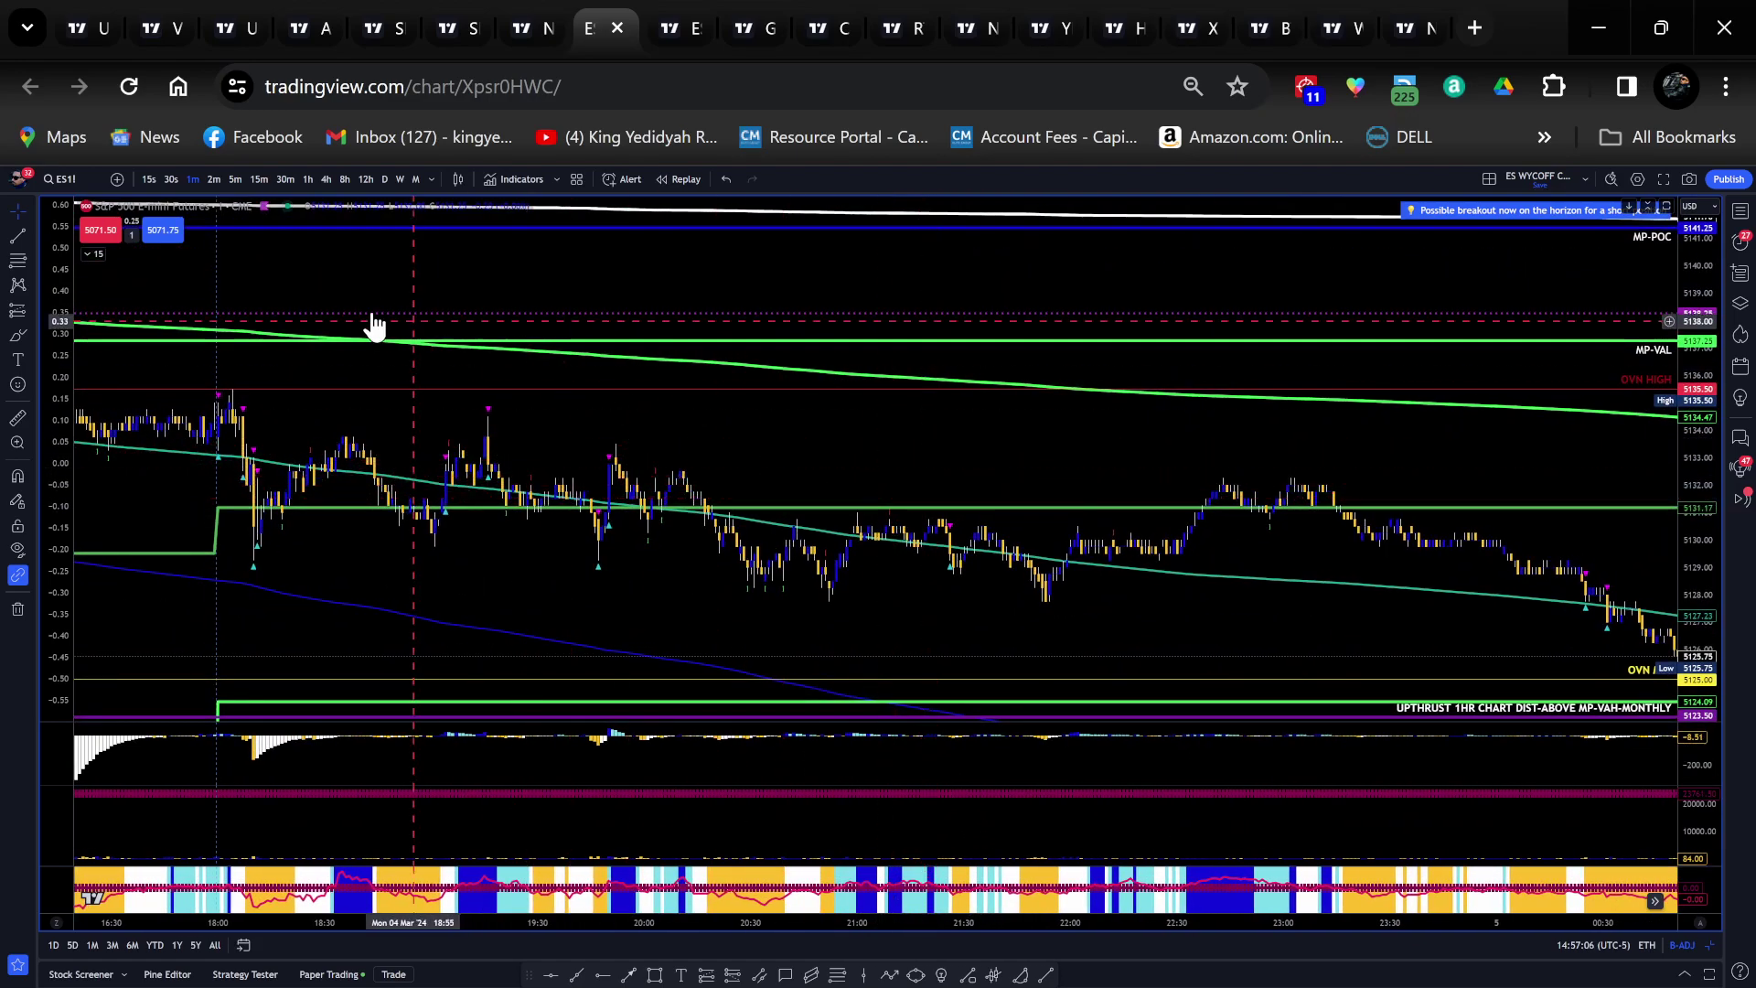
Toggle PivotBoss Pivots on and back off in the indicator legend, keeping the latest bars visible
{"action": "left_click", "coordinate": [93, 252]}
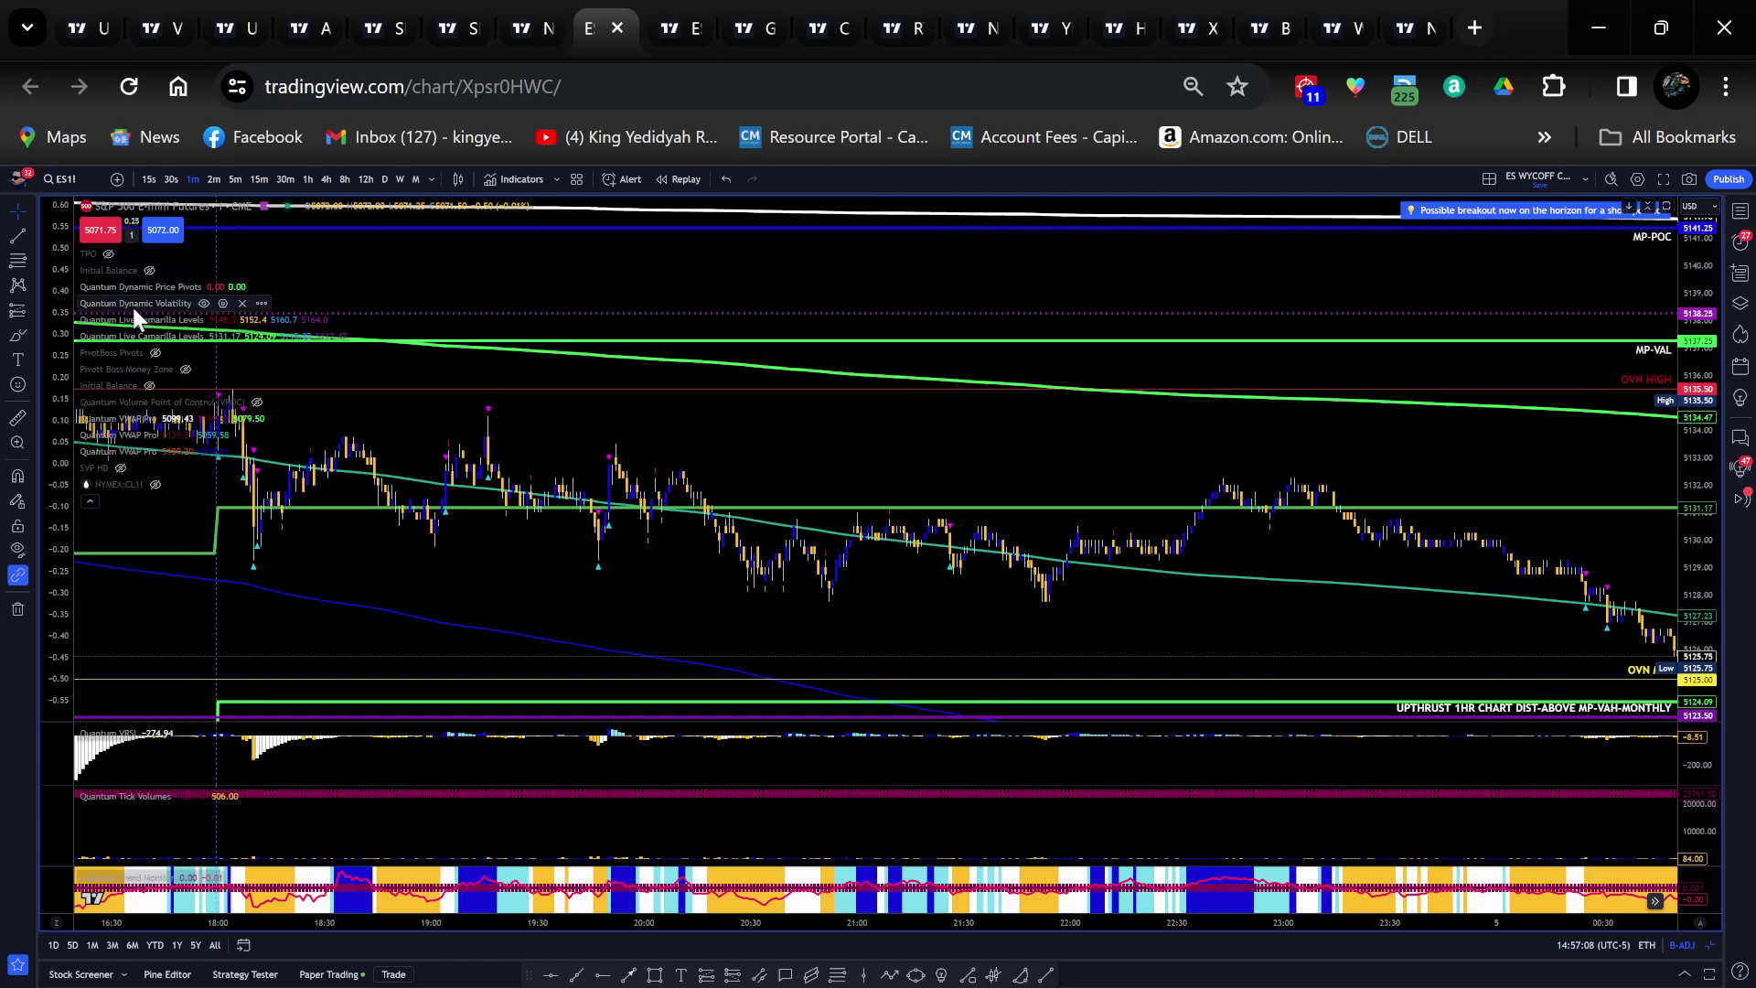
{"action": "left_click", "coordinate": [155, 353]}
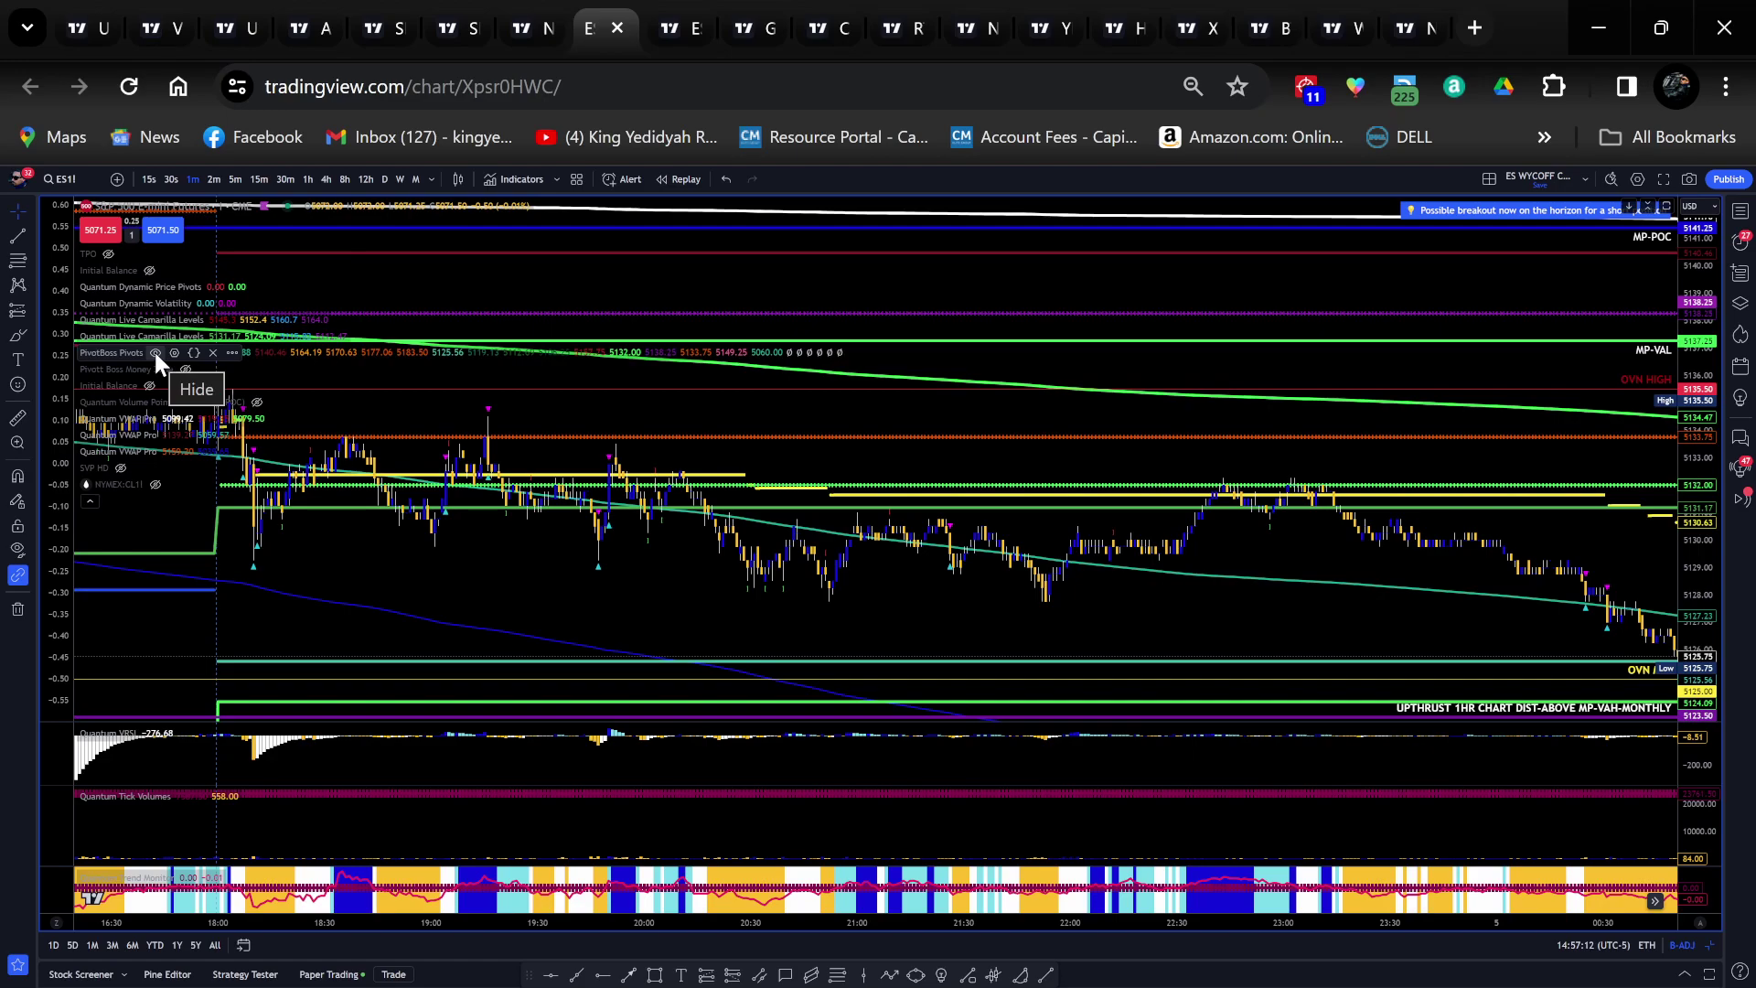
{"action": "left_click", "coordinate": [156, 353]}
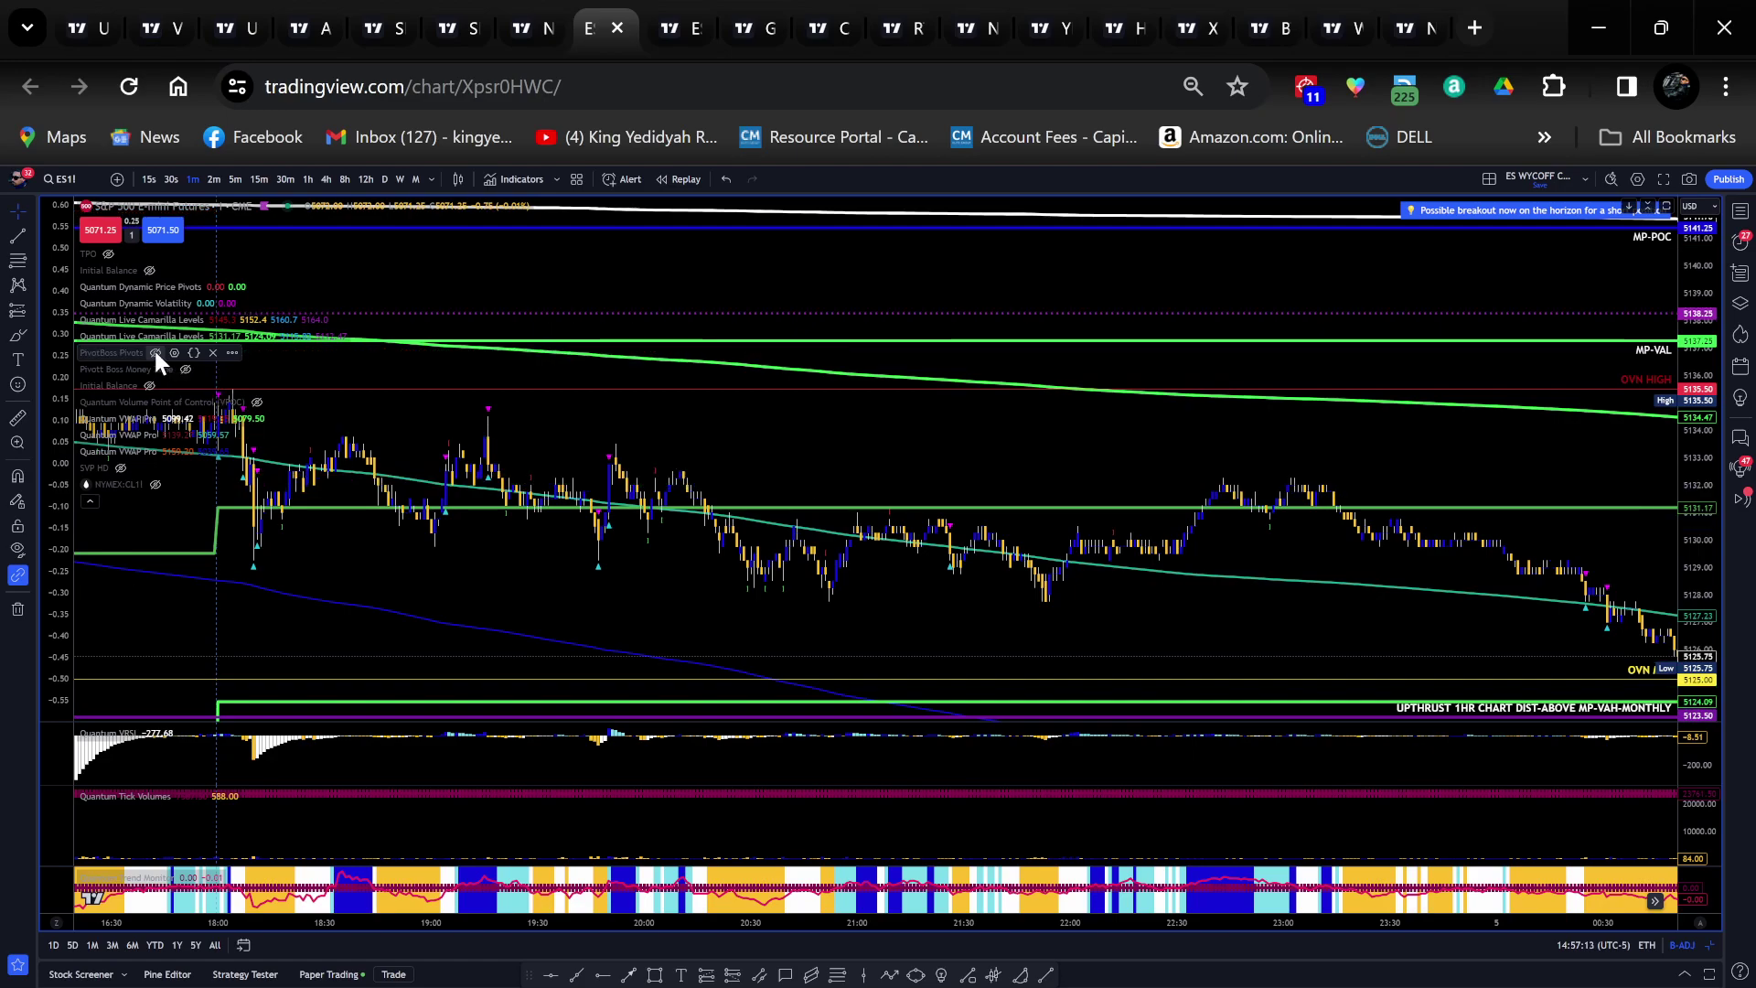
{"action": "left_click", "coordinate": [85, 499]}
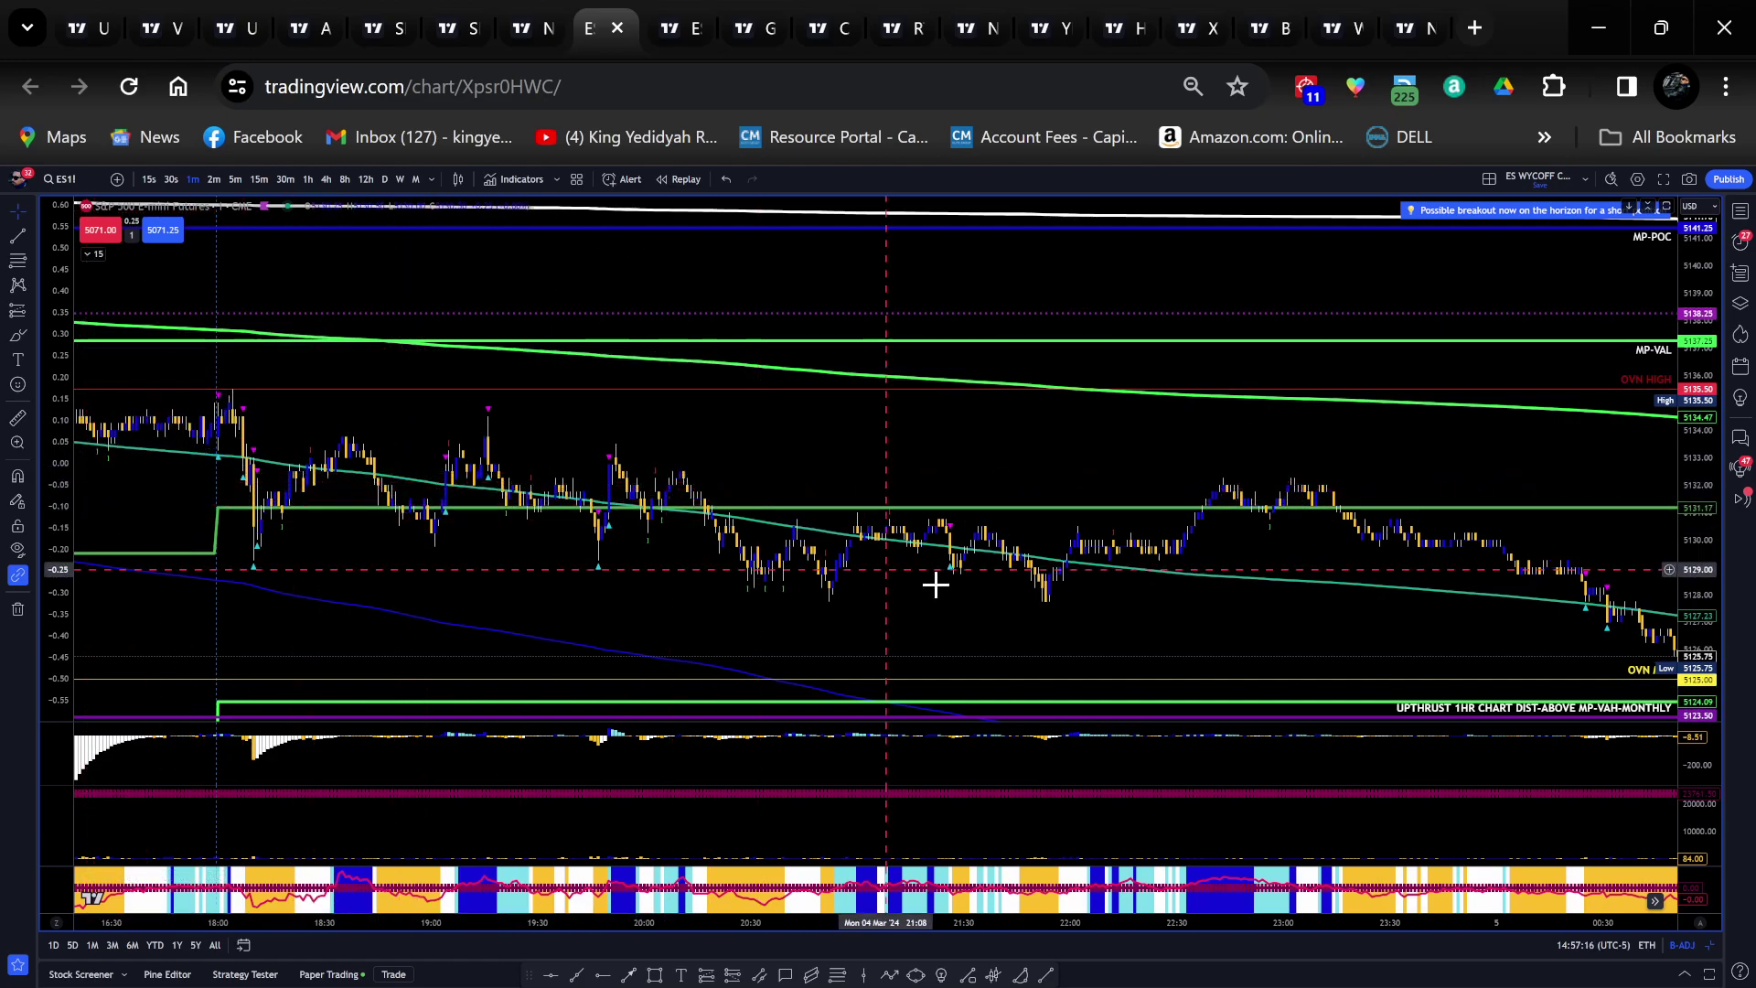
{"action": "left_click_drag", "start_coordinate": [1202, 607], "coordinate": [1106, 573]}
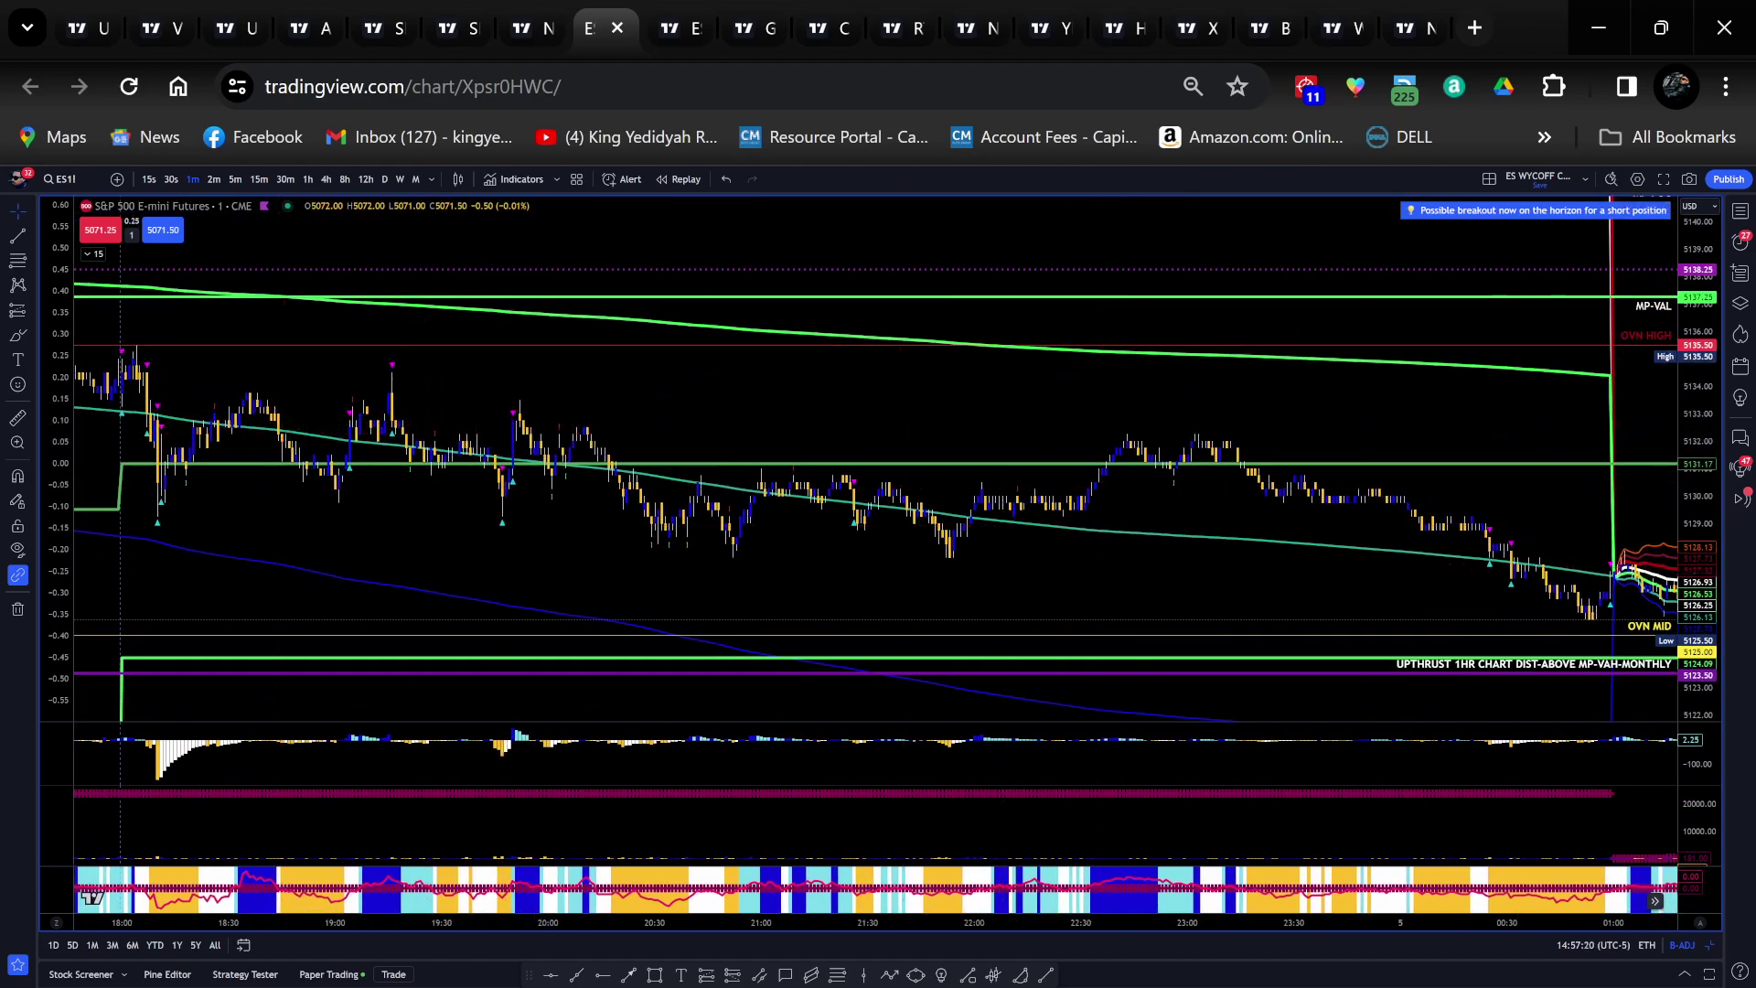
Mark the early-evening low with a red arrow, then move the view to bars past 01:00
{"action": "mouse_move", "coordinate": [1496, 280]}
{"action": "left_mouse_down"}
{"action": "mouse_move", "coordinate": [1658, 338]}
{"action": "mouse_move", "coordinate": [1090, 318]}
{"action": "mouse_move", "coordinate": [1056, 326]}
{"action": "mouse_move", "coordinate": [1643, 322]}
{"action": "mouse_move", "coordinate": [1641, 340]}
{"action": "mouse_move", "coordinate": [165, 346]}
{"action": "mouse_move", "coordinate": [146, 377]}
{"action": "mouse_move", "coordinate": [171, 535]}
{"action": "mouse_move", "coordinate": [177, 489]}
{"action": "left_mouse_up"}
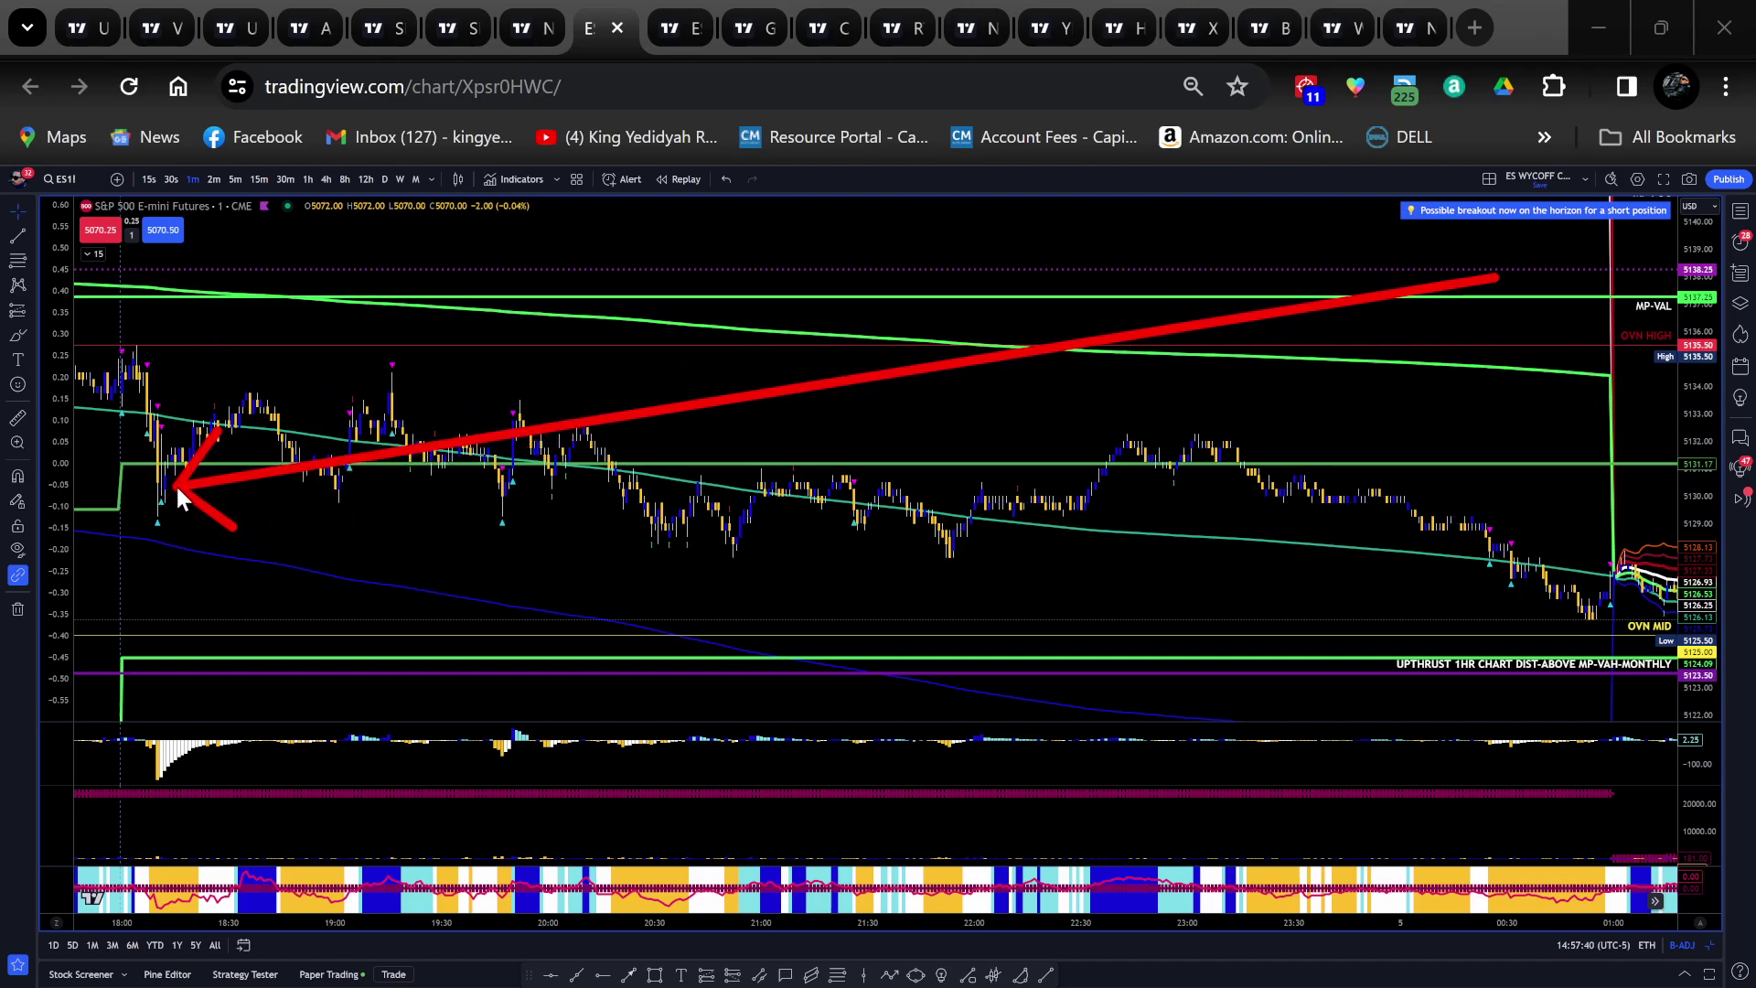
{"action": "mouse_move", "coordinate": [177, 491]}
{"action": "left_mouse_down"}
{"action": "mouse_move", "coordinate": [186, 459]}
{"action": "mouse_move", "coordinate": [226, 479]}
{"action": "mouse_move", "coordinate": [353, 279]}
{"action": "mouse_move", "coordinate": [399, 414]}
{"action": "mouse_move", "coordinate": [569, 454]}
{"action": "mouse_move", "coordinate": [892, 253]}
{"action": "mouse_move", "coordinate": [1074, 266]}
{"action": "mouse_move", "coordinate": [1149, 404]}
{"action": "mouse_move", "coordinate": [902, 353]}
{"action": "mouse_move", "coordinate": [165, 486]}
{"action": "mouse_move", "coordinate": [908, 525]}
{"action": "mouse_move", "coordinate": [1266, 597]}
{"action": "mouse_move", "coordinate": [1247, 465]}
{"action": "mouse_move", "coordinate": [1405, 499]}
{"action": "mouse_move", "coordinate": [1566, 593]}
{"action": "mouse_move", "coordinate": [1228, 513]}
{"action": "mouse_move", "coordinate": [762, 533]}
{"action": "mouse_move", "coordinate": [689, 510]}
{"action": "mouse_move", "coordinate": [151, 471]}
{"action": "mouse_move", "coordinate": [190, 421]}
{"action": "mouse_move", "coordinate": [174, 476]}
{"action": "mouse_move", "coordinate": [258, 395]}
{"action": "mouse_move", "coordinate": [348, 466]}
{"action": "mouse_move", "coordinate": [427, 422]}
{"action": "mouse_move", "coordinate": [518, 484]}
{"action": "mouse_move", "coordinate": [648, 474]}
{"action": "mouse_move", "coordinate": [726, 512]}
{"action": "mouse_move", "coordinate": [916, 474]}
{"action": "mouse_move", "coordinate": [1083, 510]}
{"action": "mouse_move", "coordinate": [1275, 479]}
{"action": "mouse_move", "coordinate": [1462, 503]}
{"action": "mouse_move", "coordinate": [1583, 562]}
{"action": "mouse_move", "coordinate": [1301, 463]}
{"action": "mouse_move", "coordinate": [1273, 478]}
{"action": "left_mouse_up"}
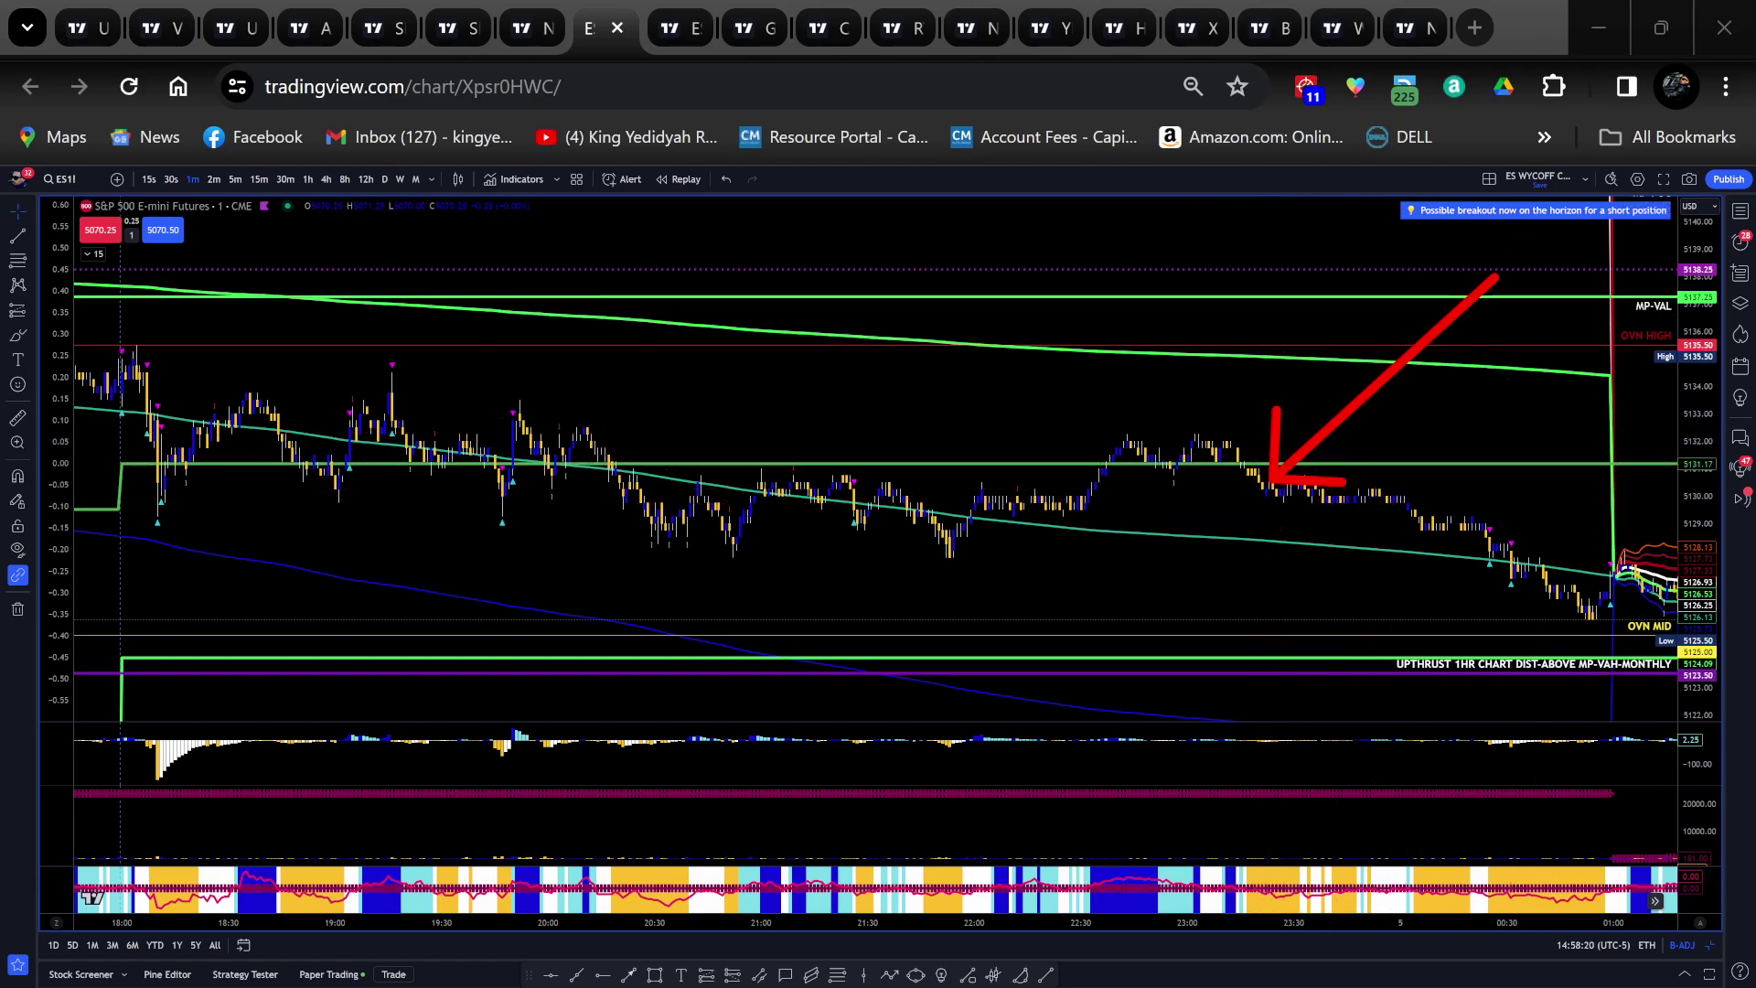
{"action": "mouse_move", "coordinate": [1329, 395]}
{"action": "left_mouse_down"}
{"action": "mouse_move", "coordinate": [744, 321]}
{"action": "mouse_move", "coordinate": [745, 360]}
{"action": "left_mouse_up"}
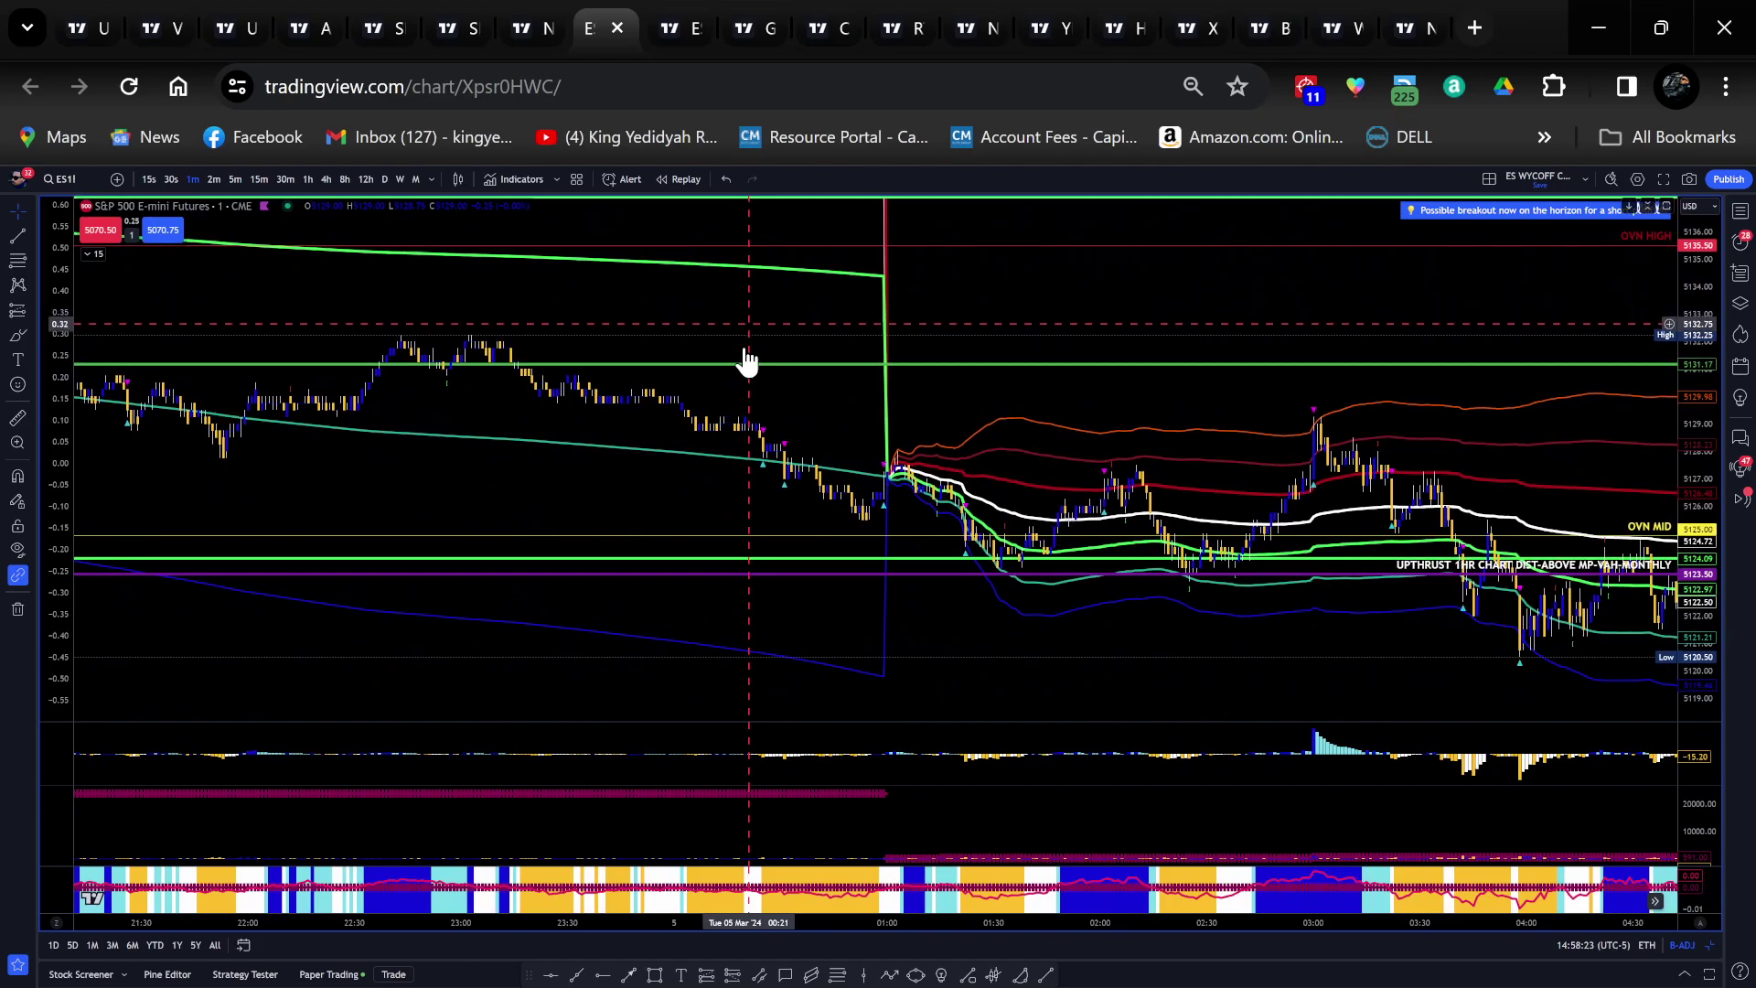
Select and deselect the price band indicator, then pan into the early-morning bars
{"action": "left_click", "coordinate": [886, 520]}
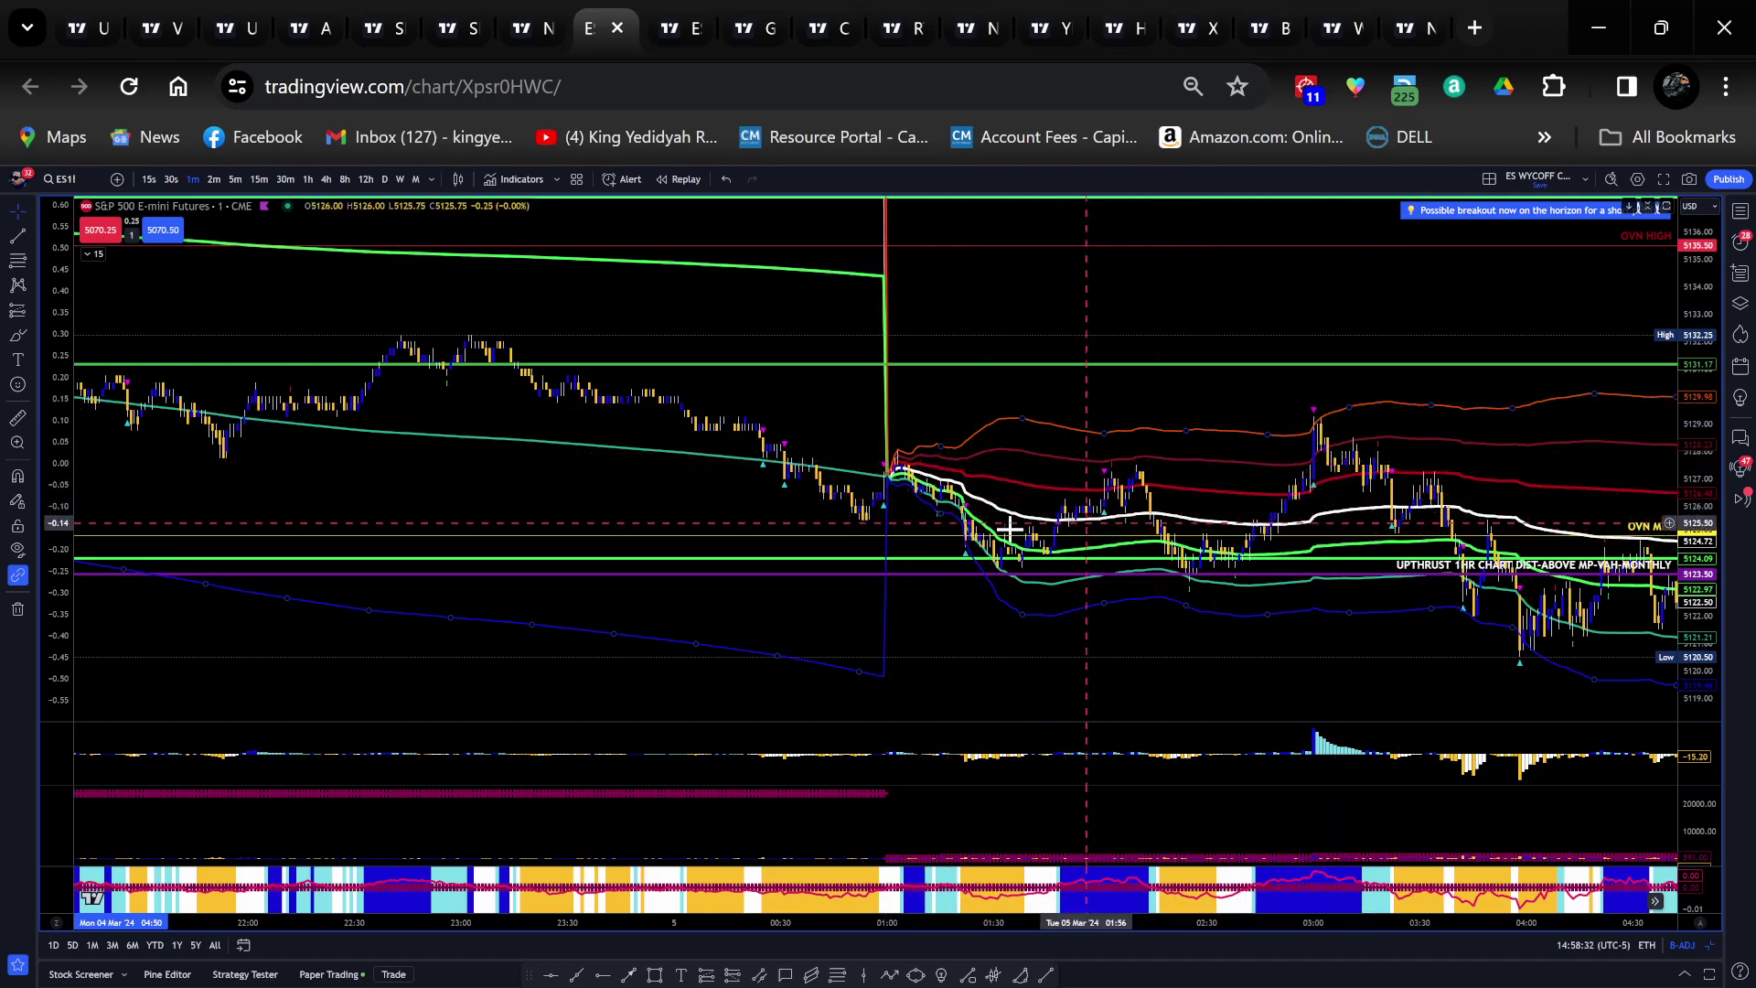
{"action": "left_click", "coordinate": [891, 490]}
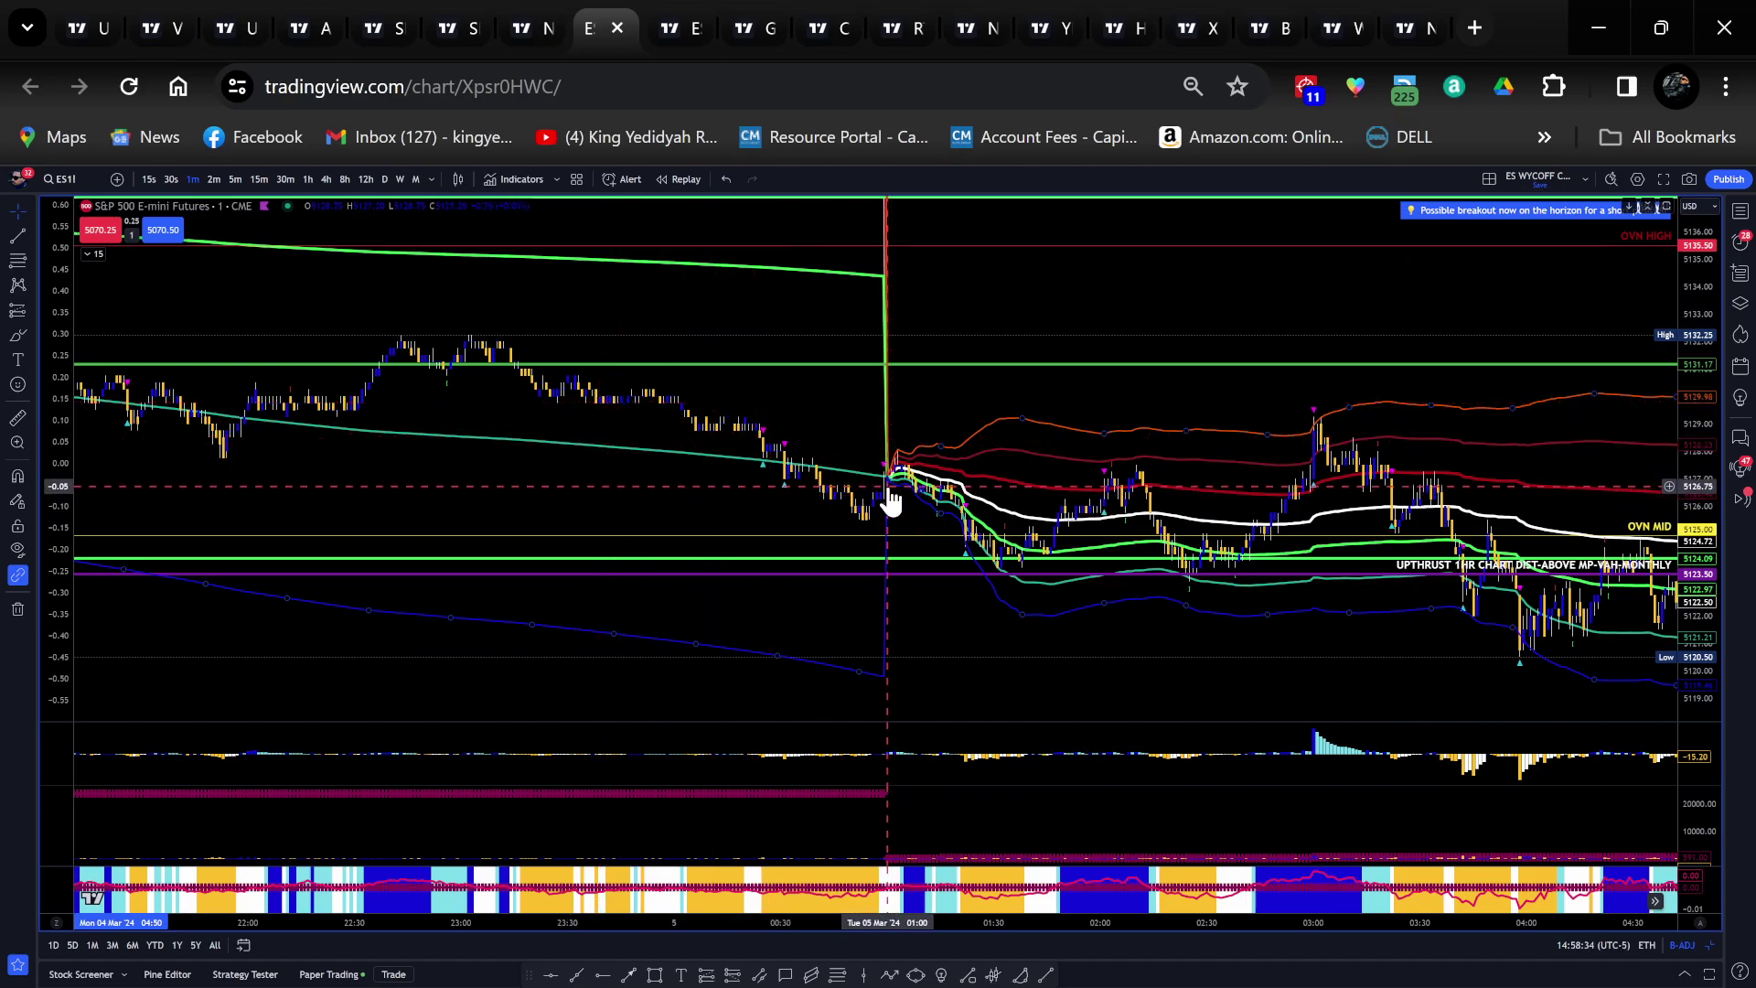
{"action": "left_click_drag", "start_coordinate": [980, 391], "coordinate": [616, 379]}
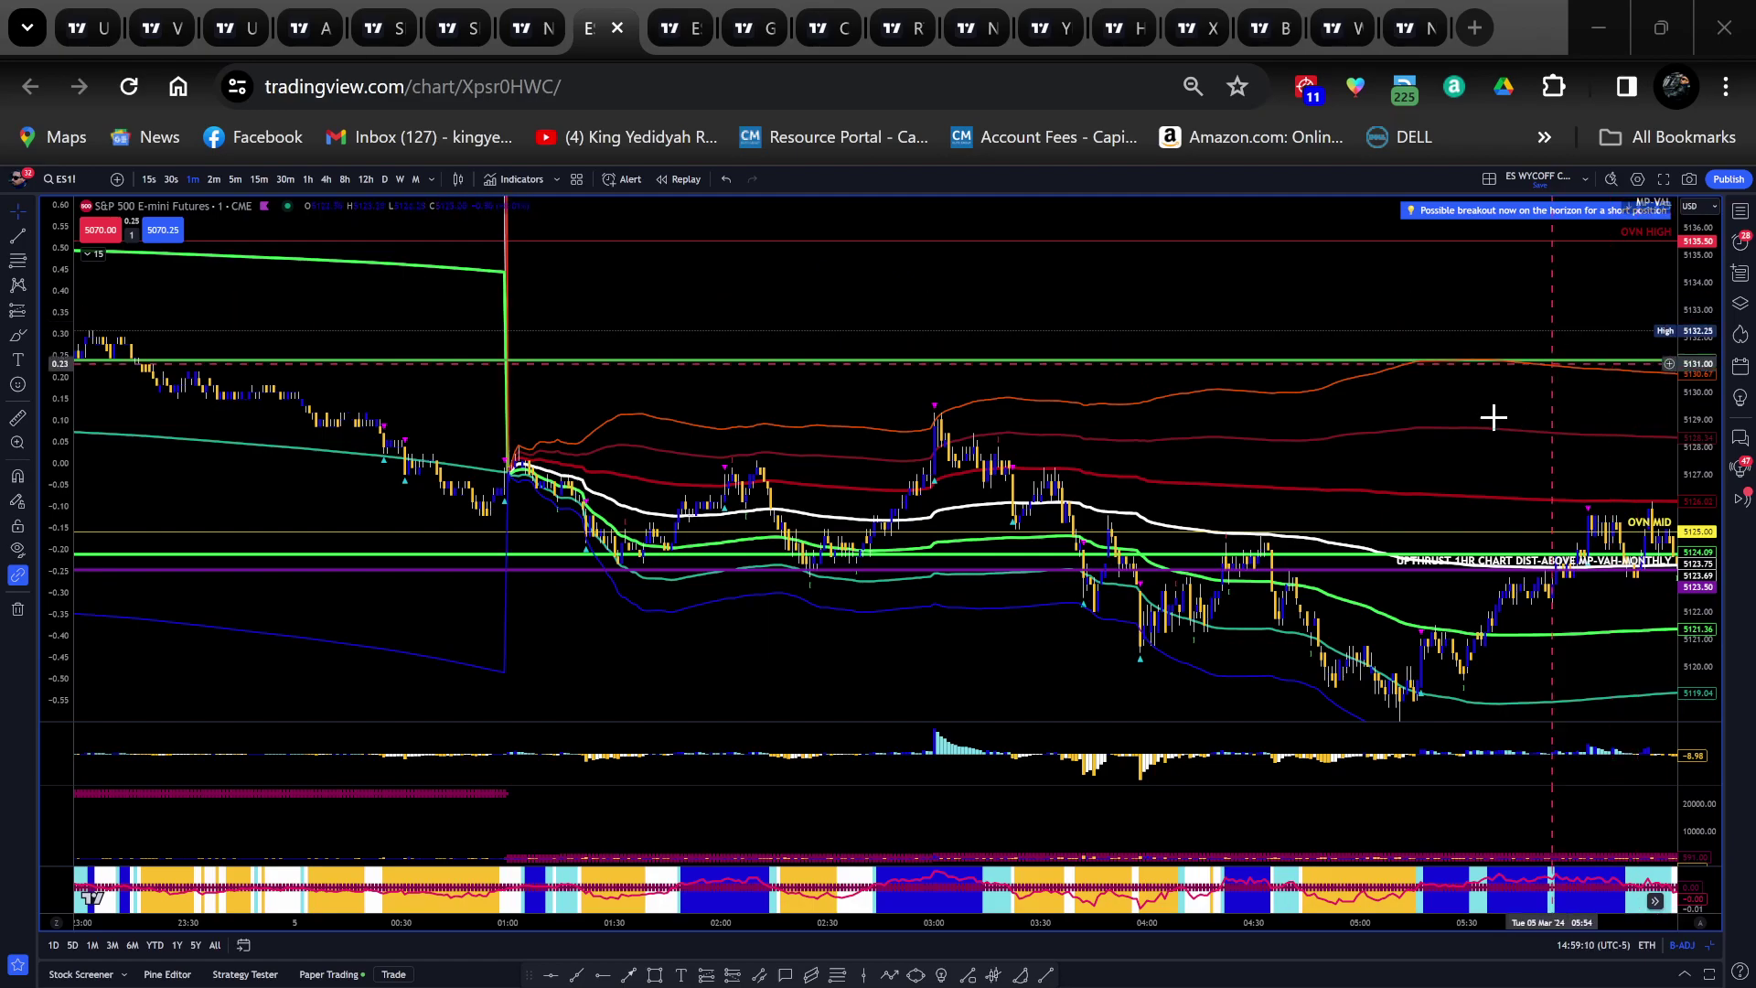
{"action": "left_click_drag", "start_coordinate": [1497, 462], "coordinate": [1101, 345]}
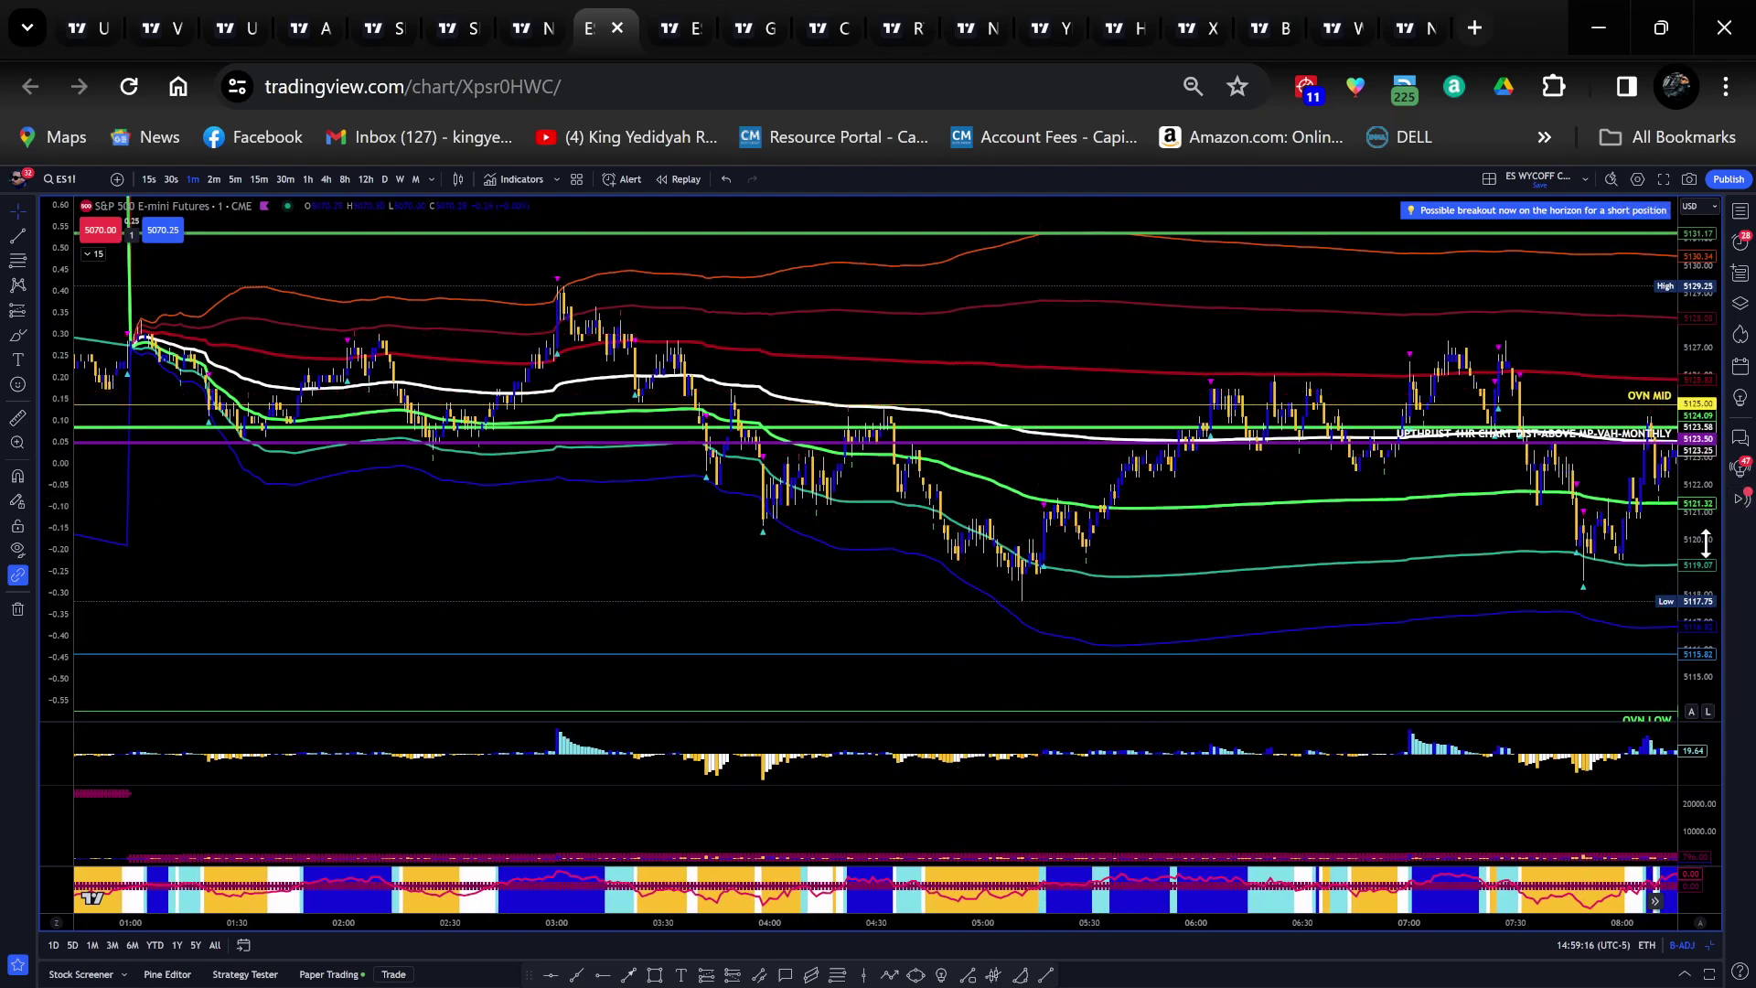
Frame 01:00–08:00 with a taller price scale and arrow the 03:40 break below MP-VAH
{"action": "left_click_drag", "start_coordinate": [1686, 466], "coordinate": [1686, 439]}
{"action": "left_click_drag", "start_coordinate": [1066, 458], "coordinate": [771, 495]}
{"action": "left_click_drag", "start_coordinate": [486, 545], "coordinate": [637, 587]}
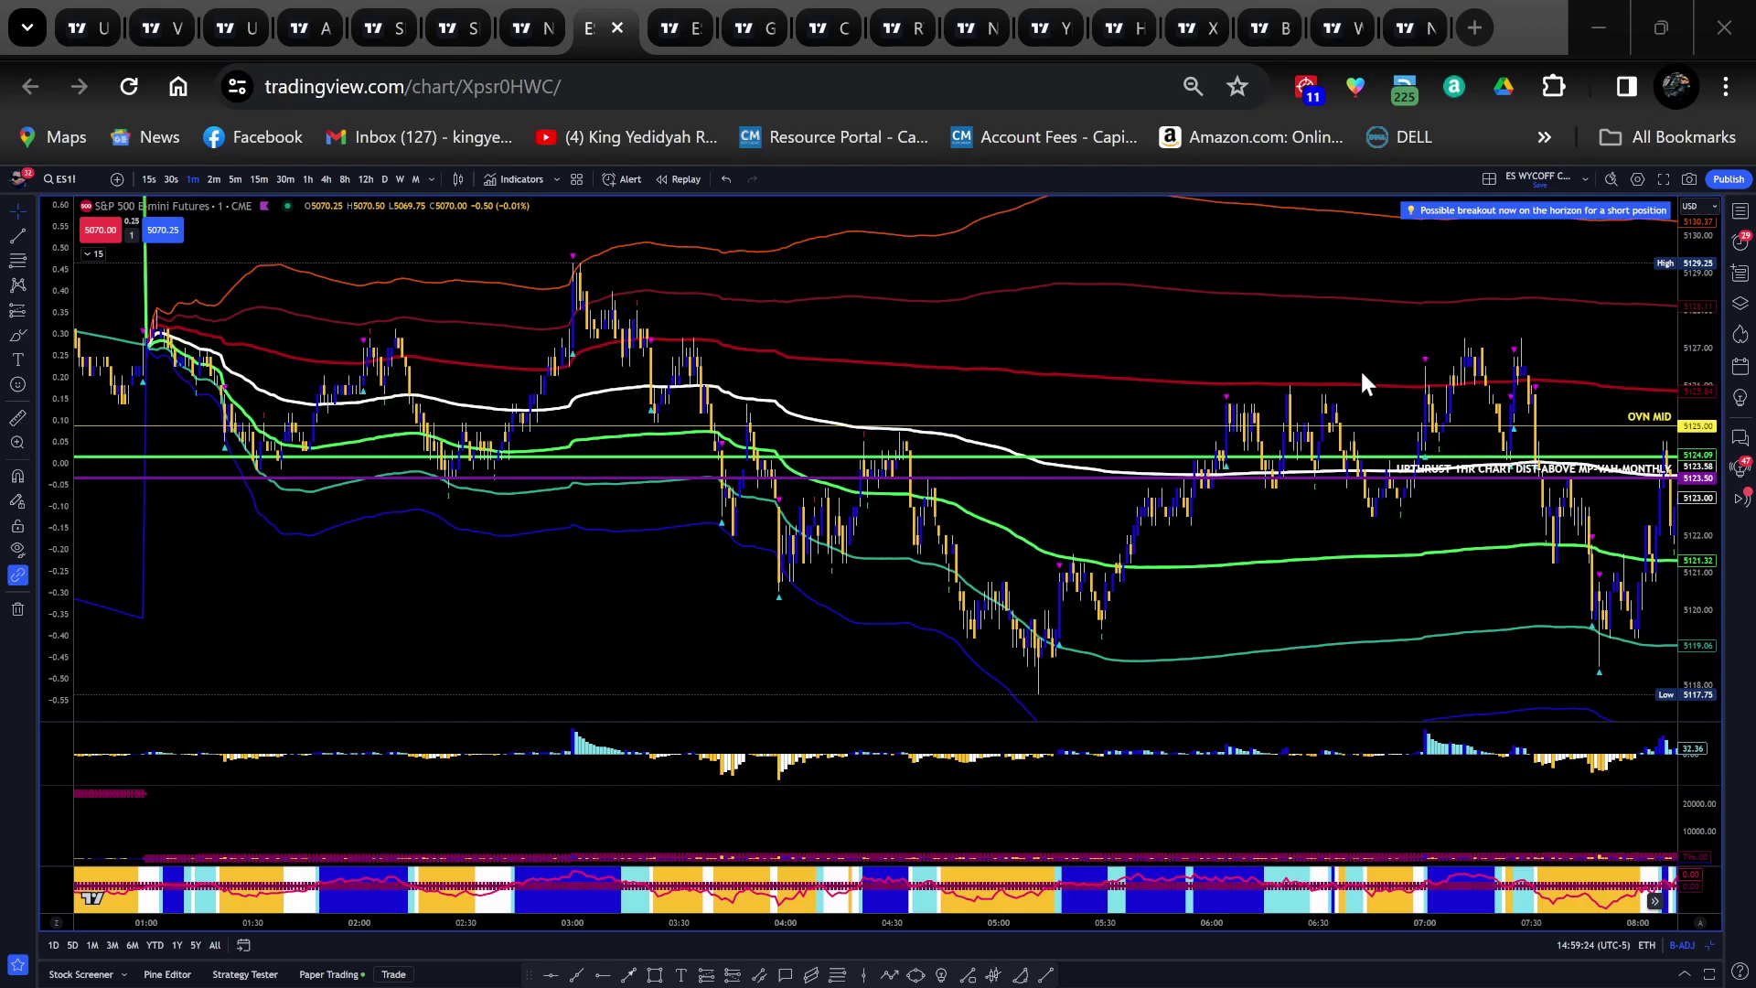
{"action": "mouse_move", "coordinate": [1486, 346]}
{"action": "left_mouse_down"}
{"action": "mouse_move", "coordinate": [1681, 458]}
{"action": "mouse_move", "coordinate": [153, 448]}
{"action": "mouse_move", "coordinate": [573, 442]}
{"action": "mouse_move", "coordinate": [757, 462]}
{"action": "mouse_move", "coordinate": [730, 462]}
{"action": "left_mouse_up"}
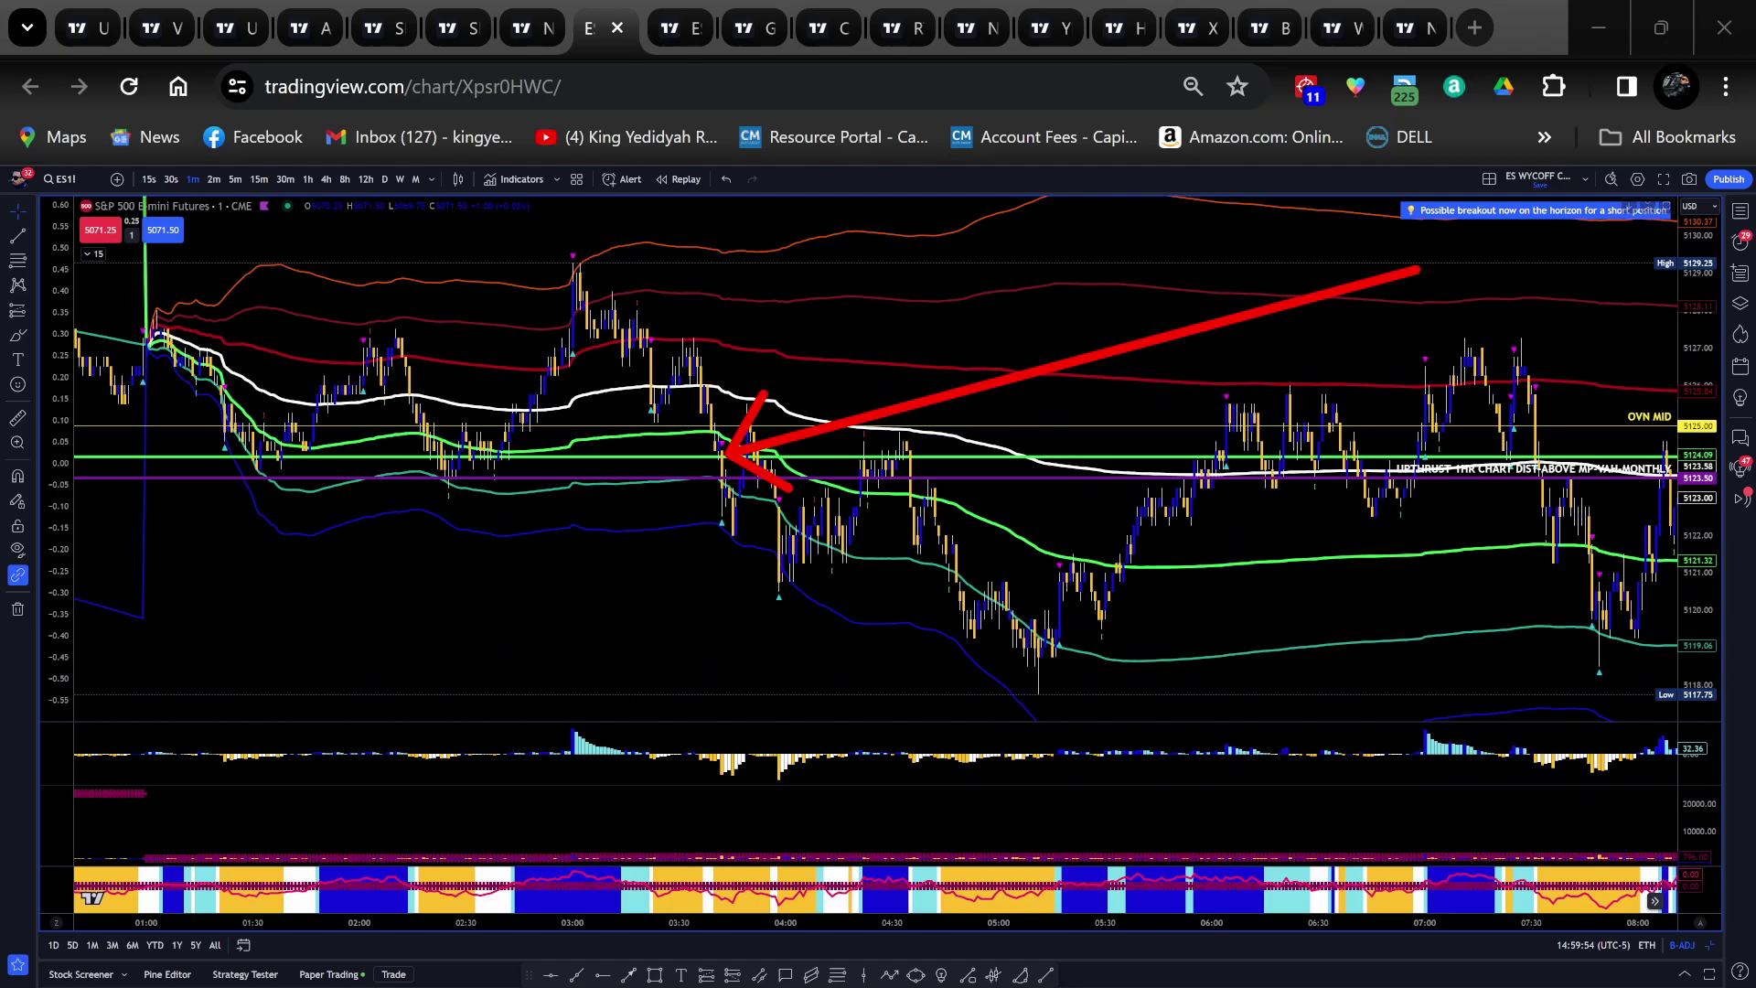
Clear the old arrow, frame 03:00–10:00, and arrow the rejected highs under the red line
{"action": "key", "text": "Escape"}
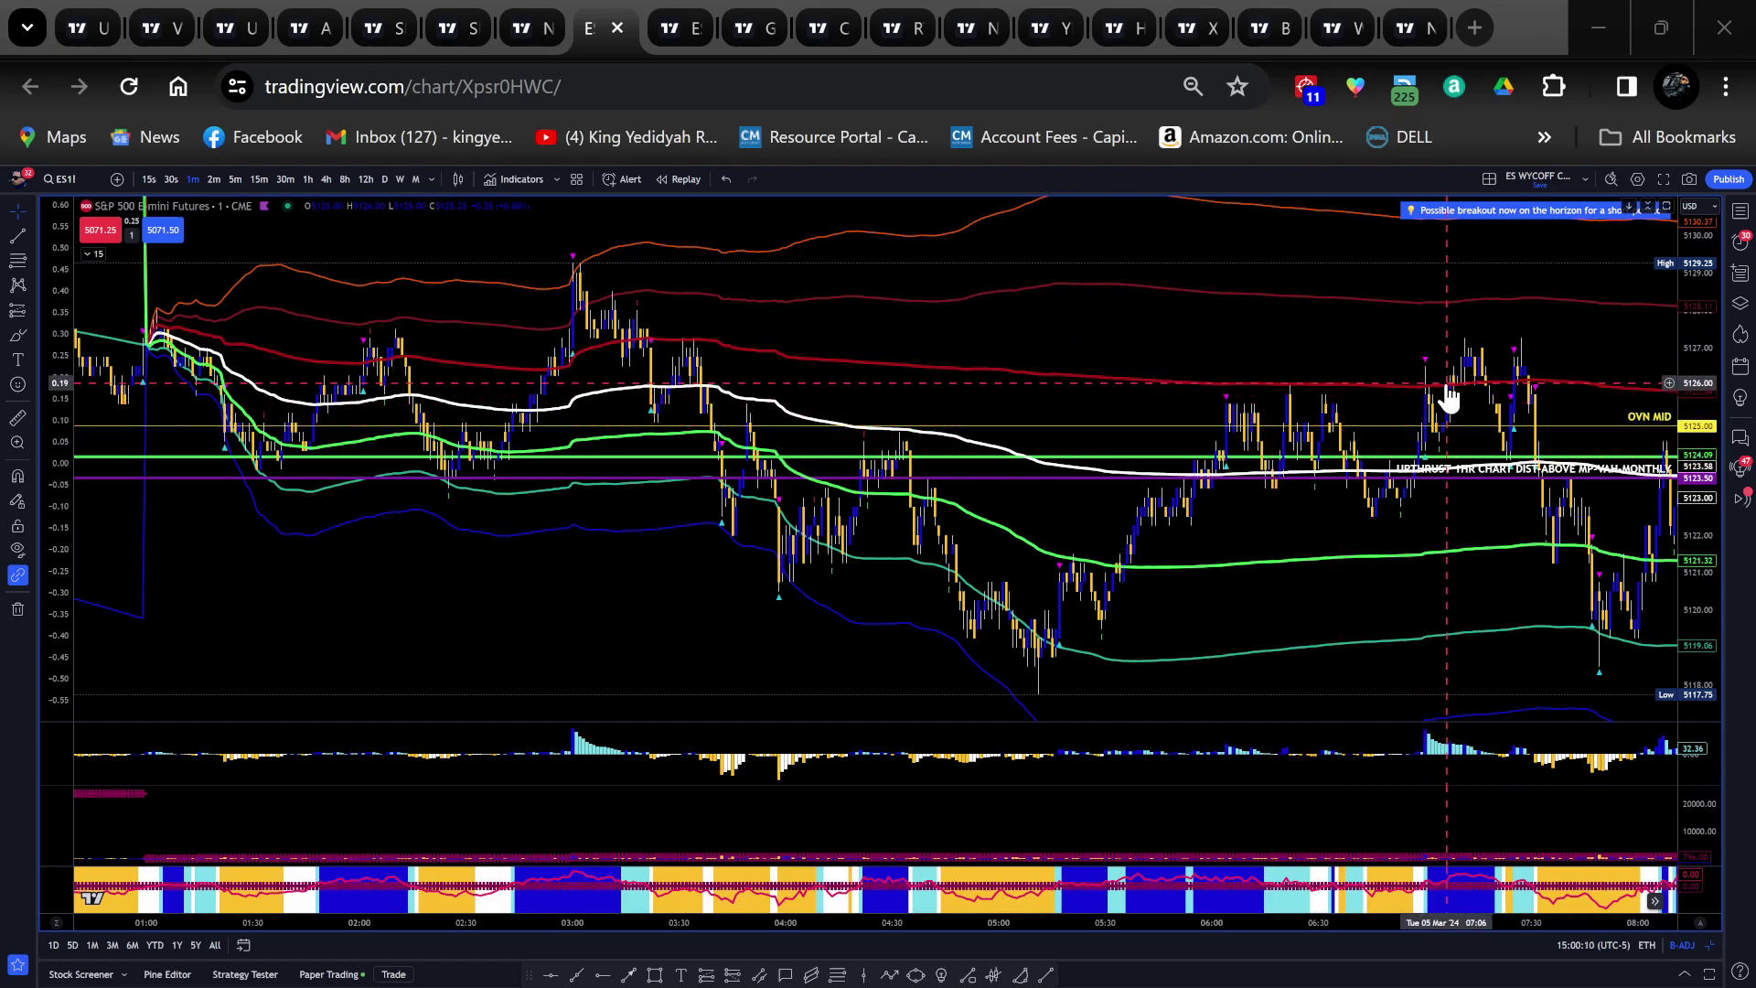
{"action": "left_click_drag", "start_coordinate": [1555, 357], "coordinate": [1075, 296]}
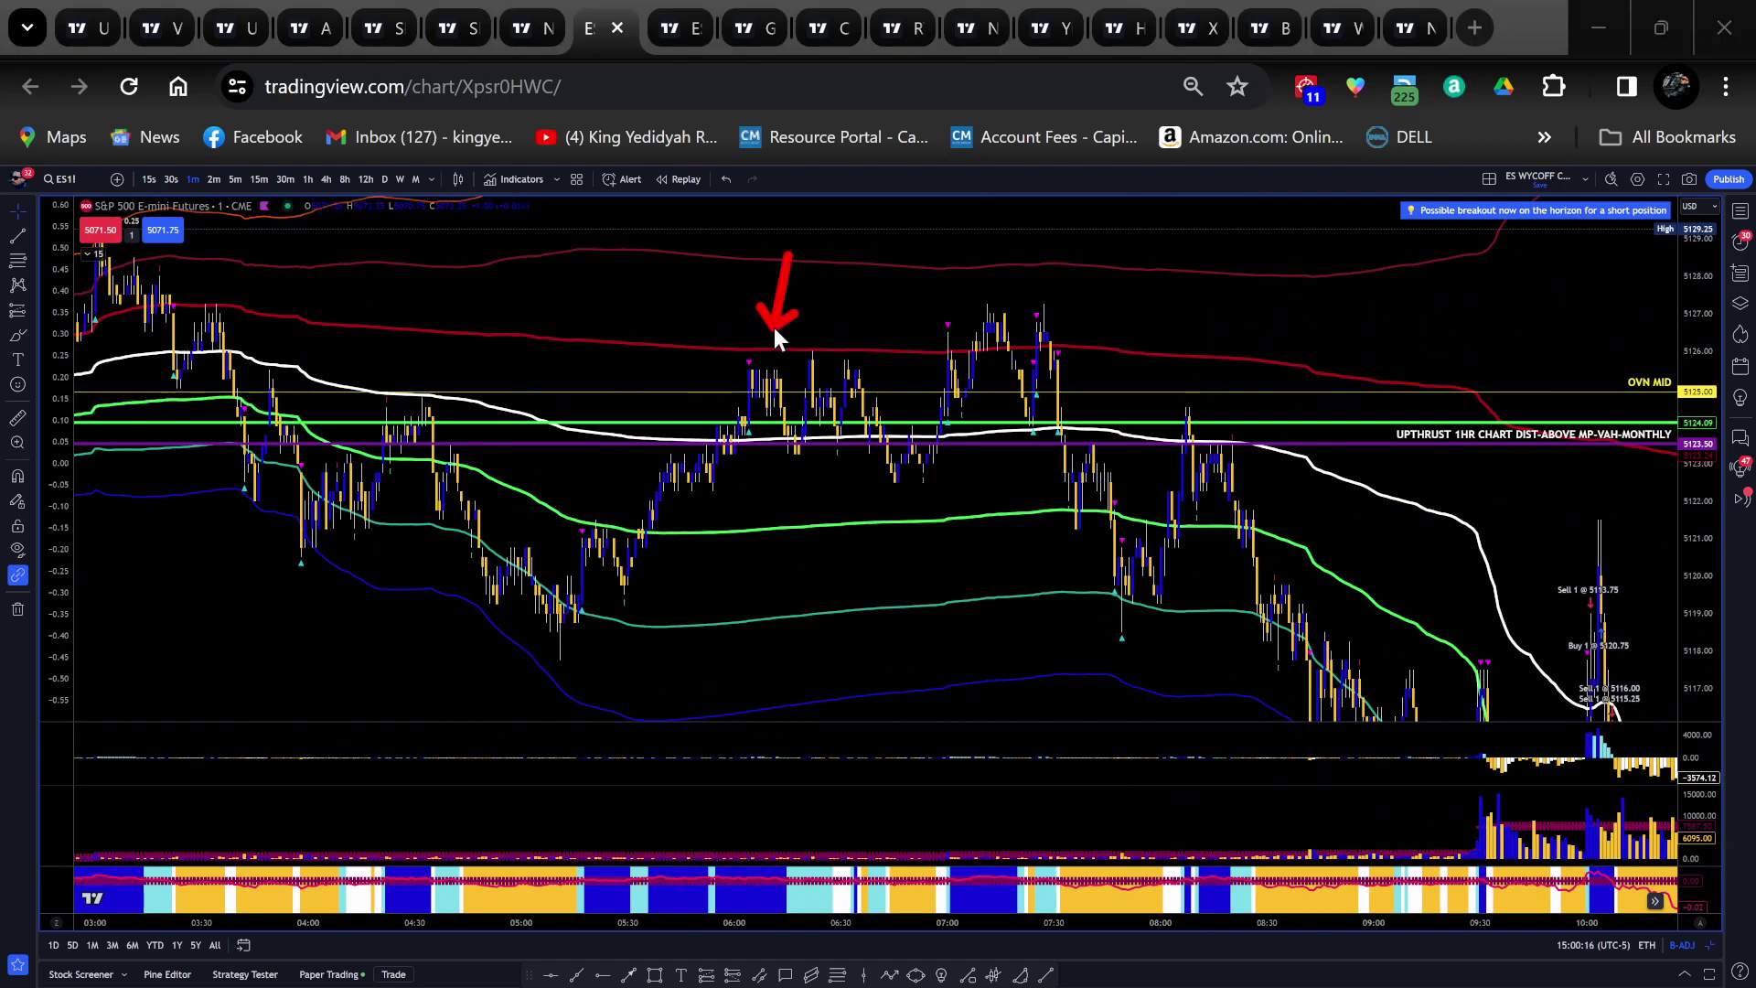
{"action": "left_click_drag", "start_coordinate": [836, 268], "coordinate": [839, 350]}
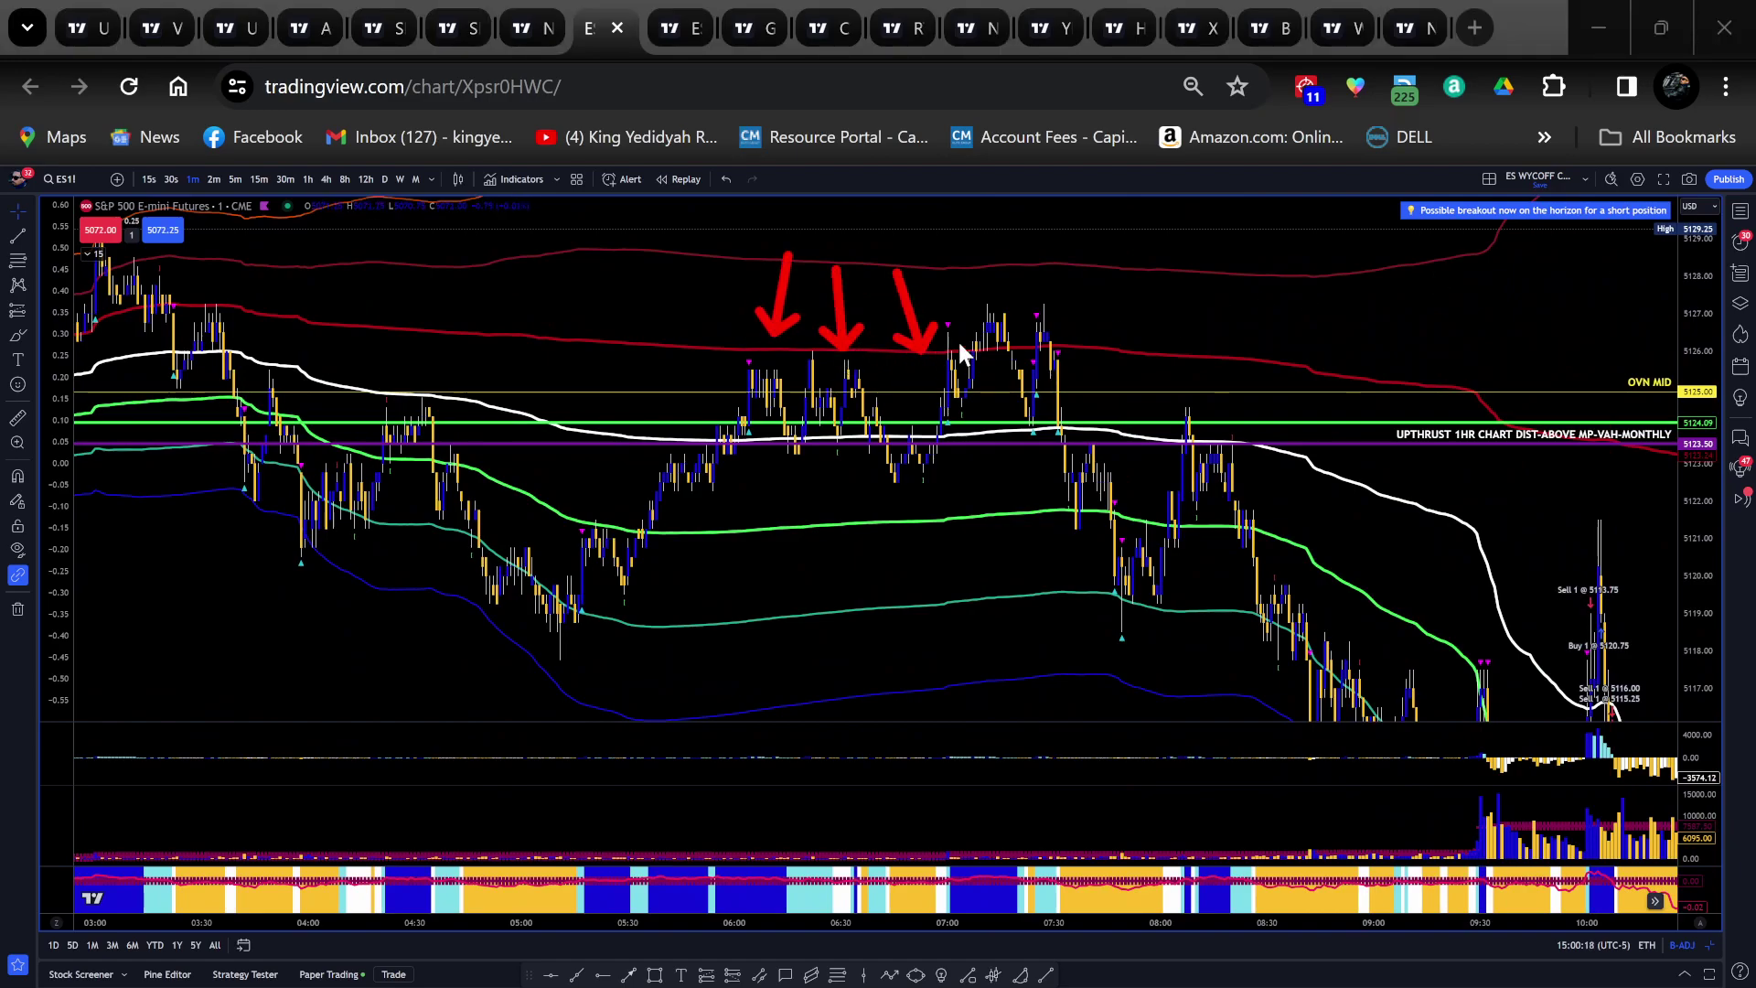
{"action": "mouse_move", "coordinate": [1068, 240]}
{"action": "left_mouse_down"}
{"action": "mouse_move", "coordinate": [1059, 327]}
{"action": "mouse_move", "coordinate": [1078, 315]}
{"action": "left_mouse_up"}
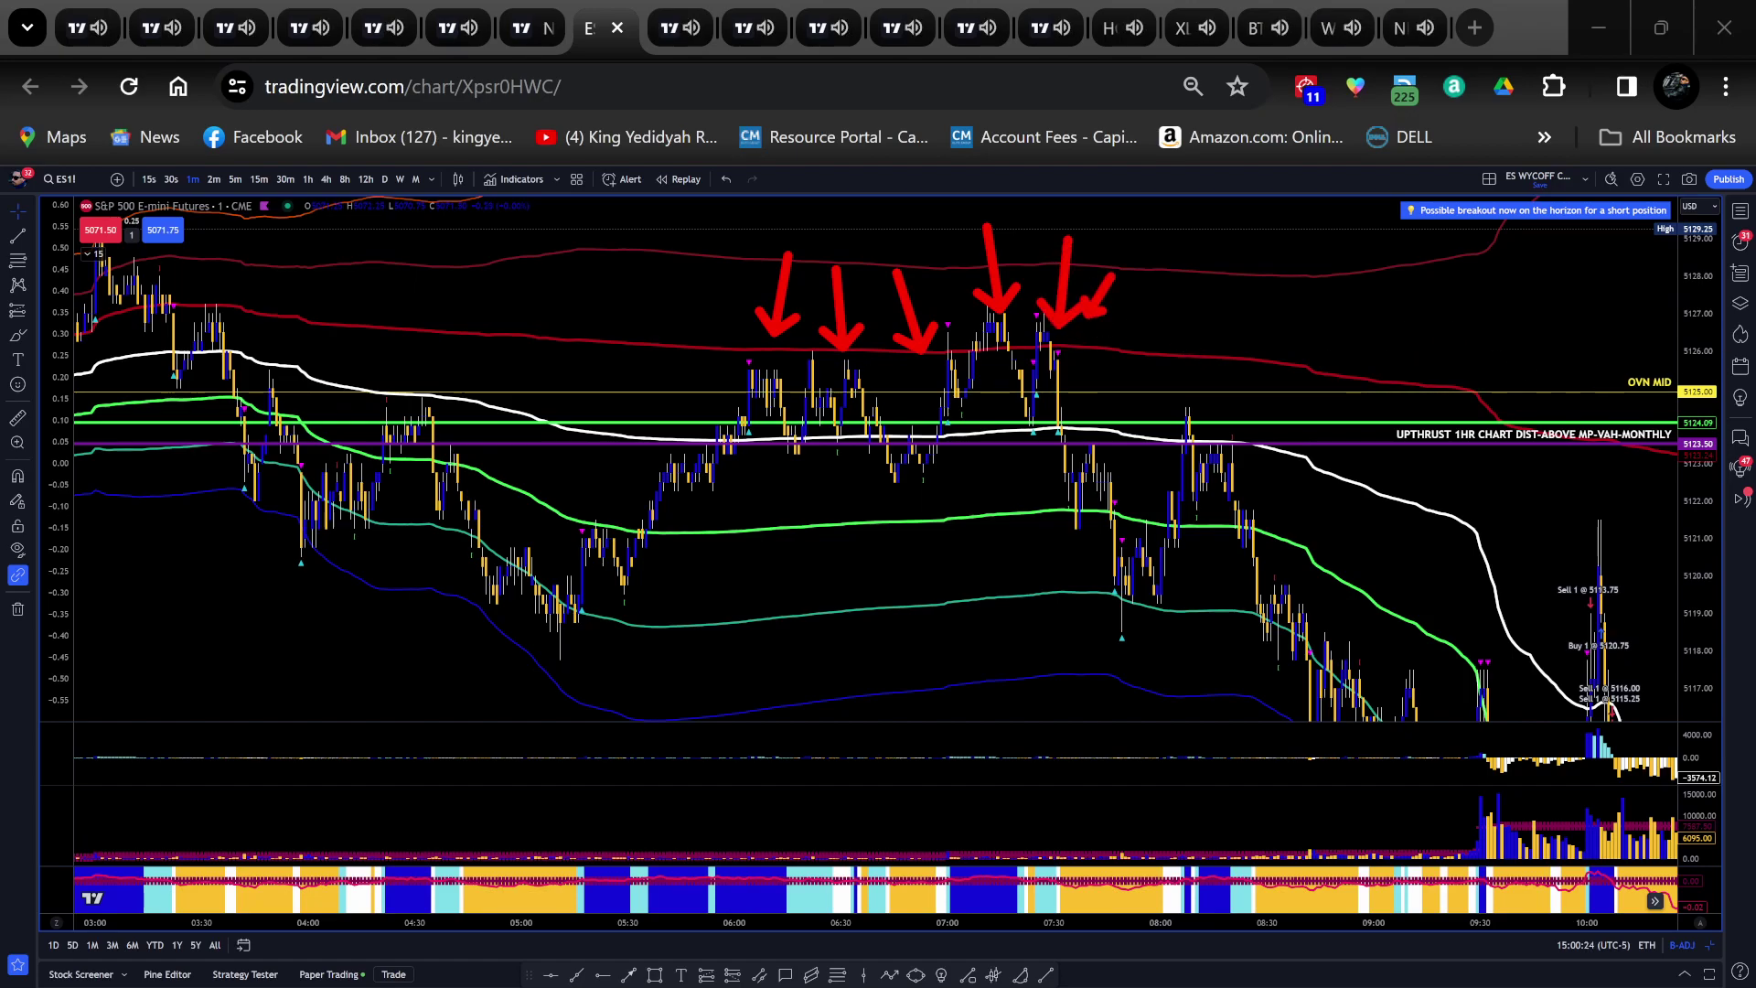
Clear the arrows, zoom into 05:50–10:20 with a taller price scale, and arrow the 07:45 low
{"action": "key", "text": "Escape"}
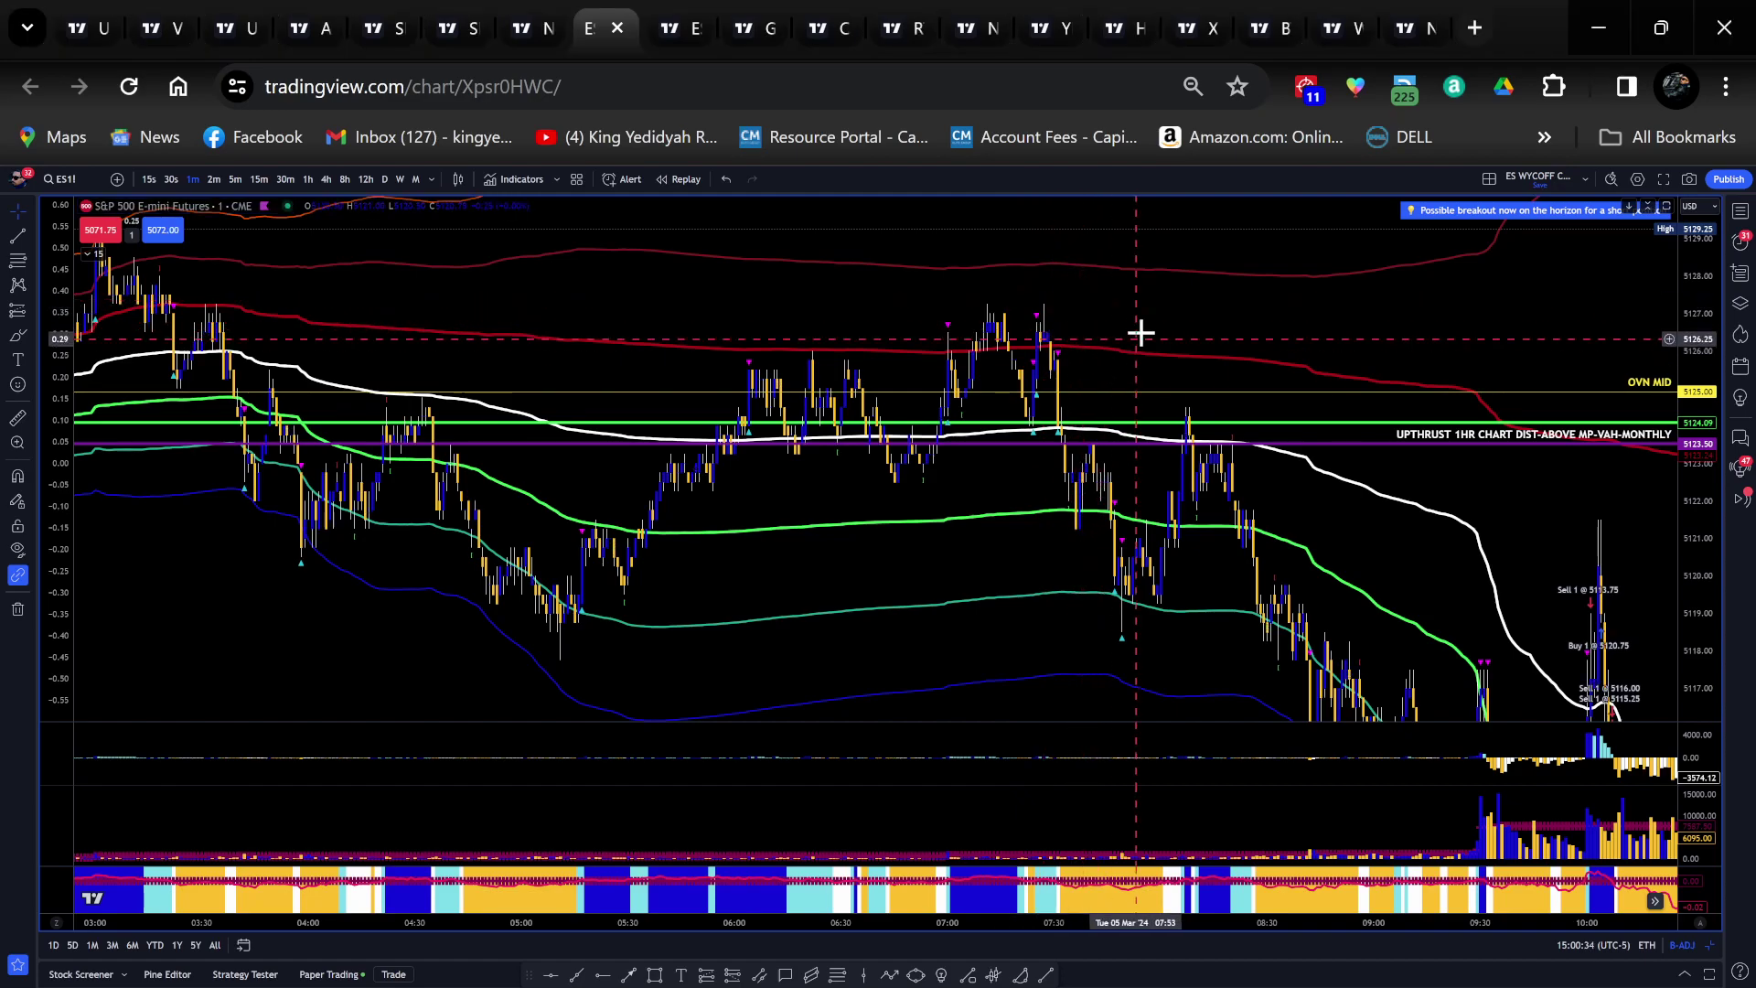
{"action": "scroll", "coordinate": [1139, 337], "scroll_direction": "up", "scroll_amount": 1}
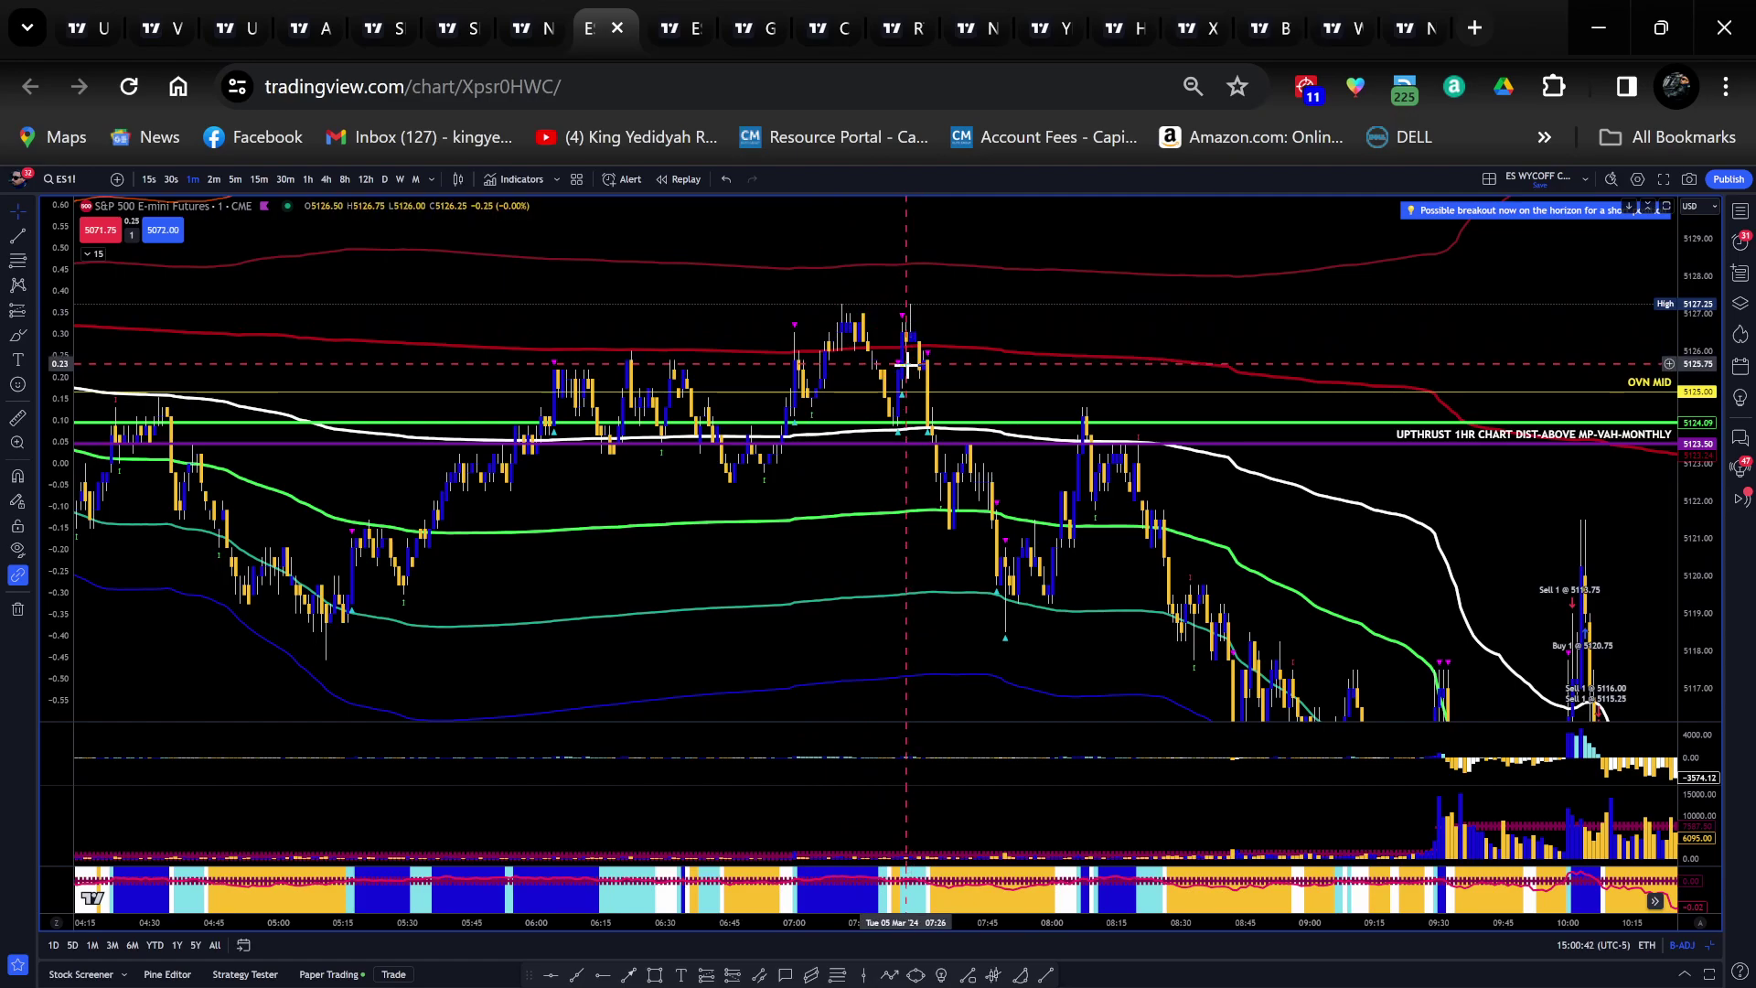
{"action": "scroll", "coordinate": [911, 467], "scroll_direction": "up", "scroll_amount": 3}
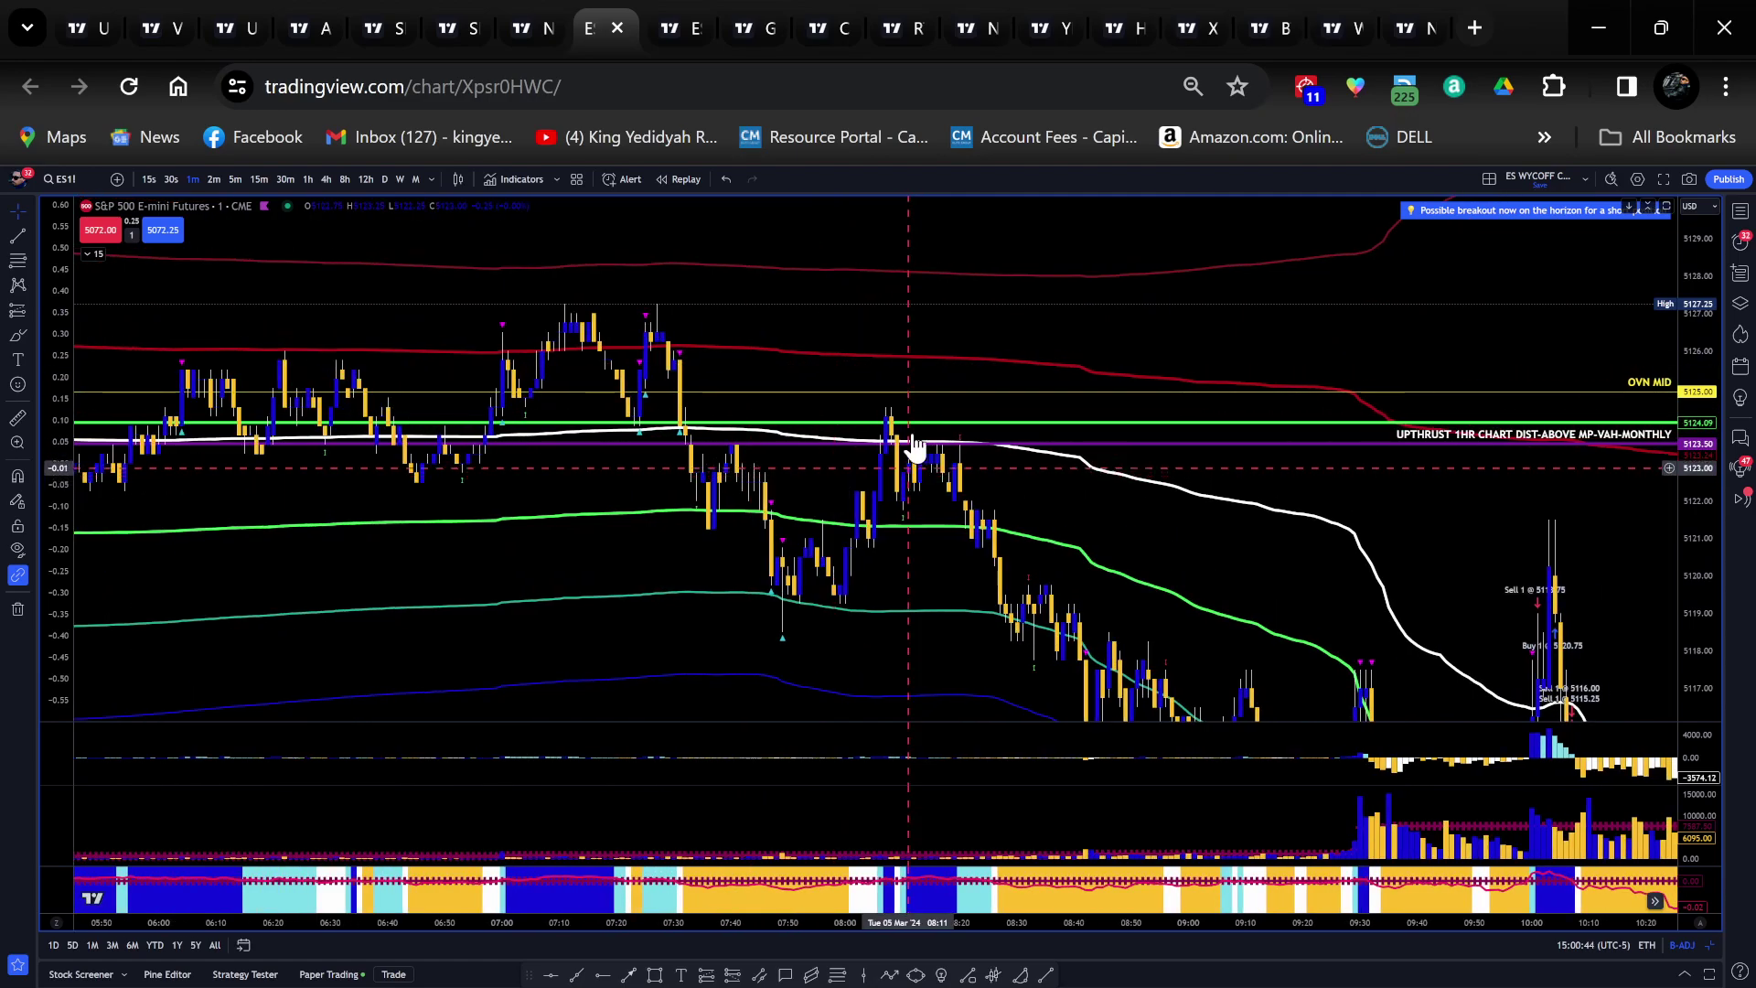
{"action": "left_click_drag", "start_coordinate": [976, 337], "coordinate": [997, 250]}
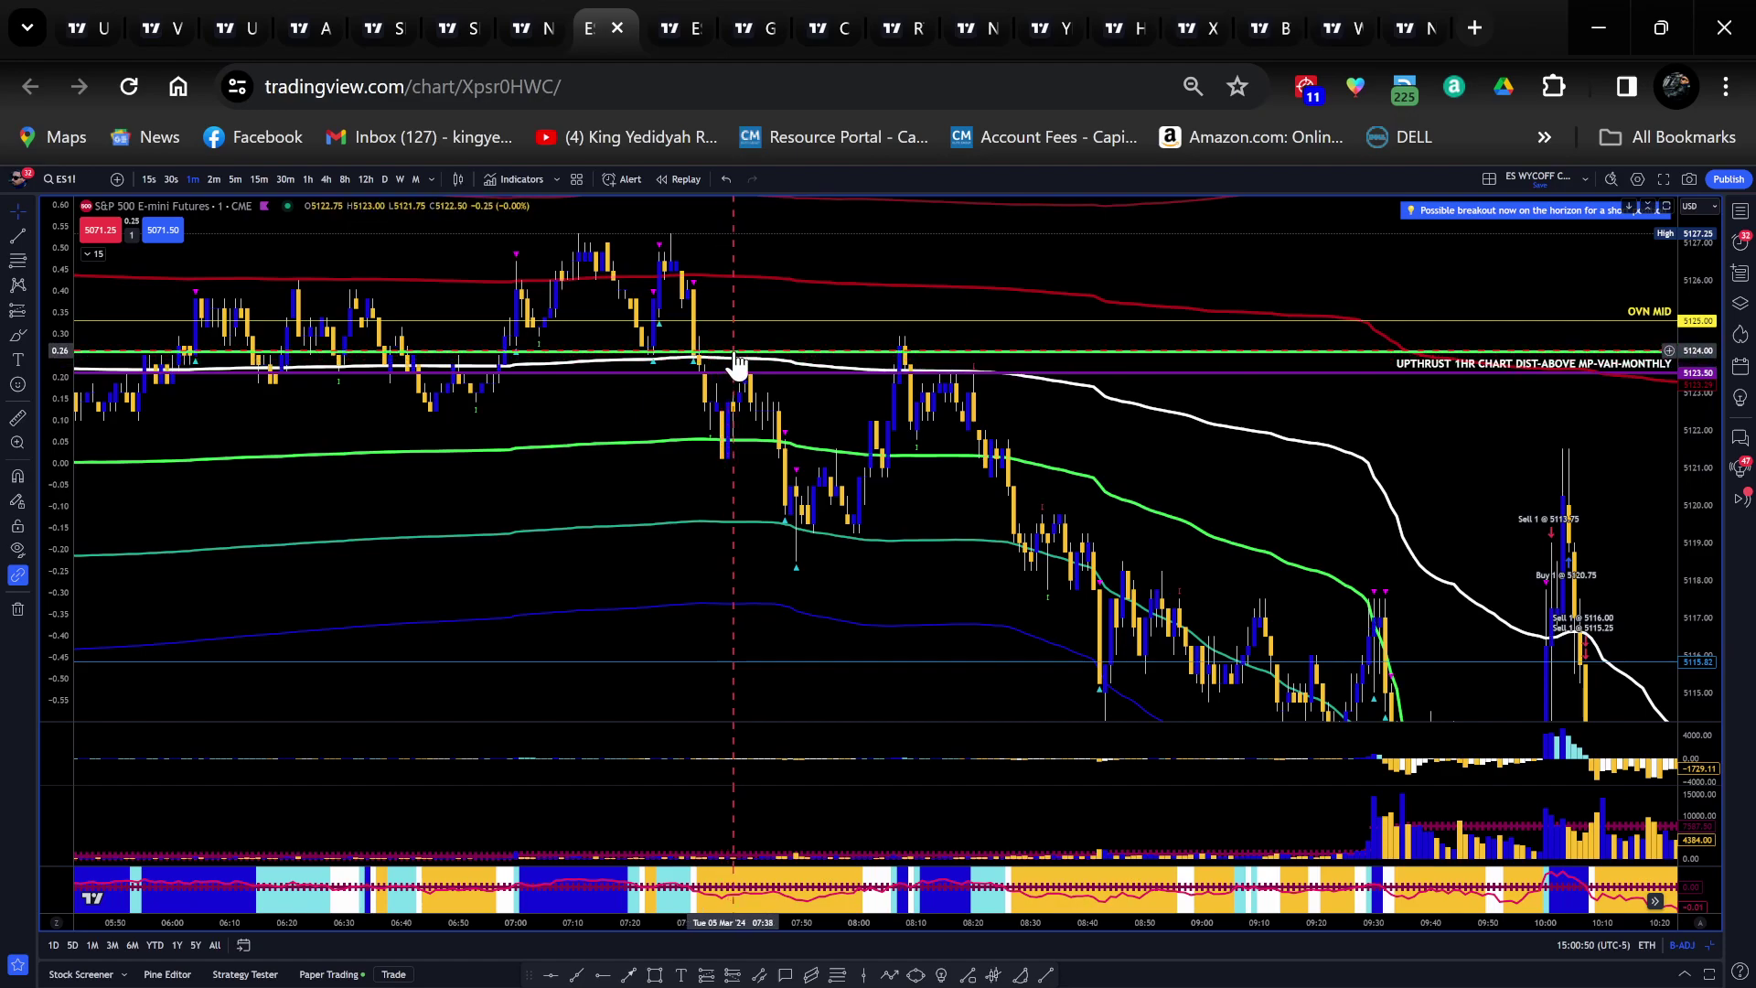
{"action": "left_click_drag", "start_coordinate": [1693, 515], "coordinate": [1692, 430]}
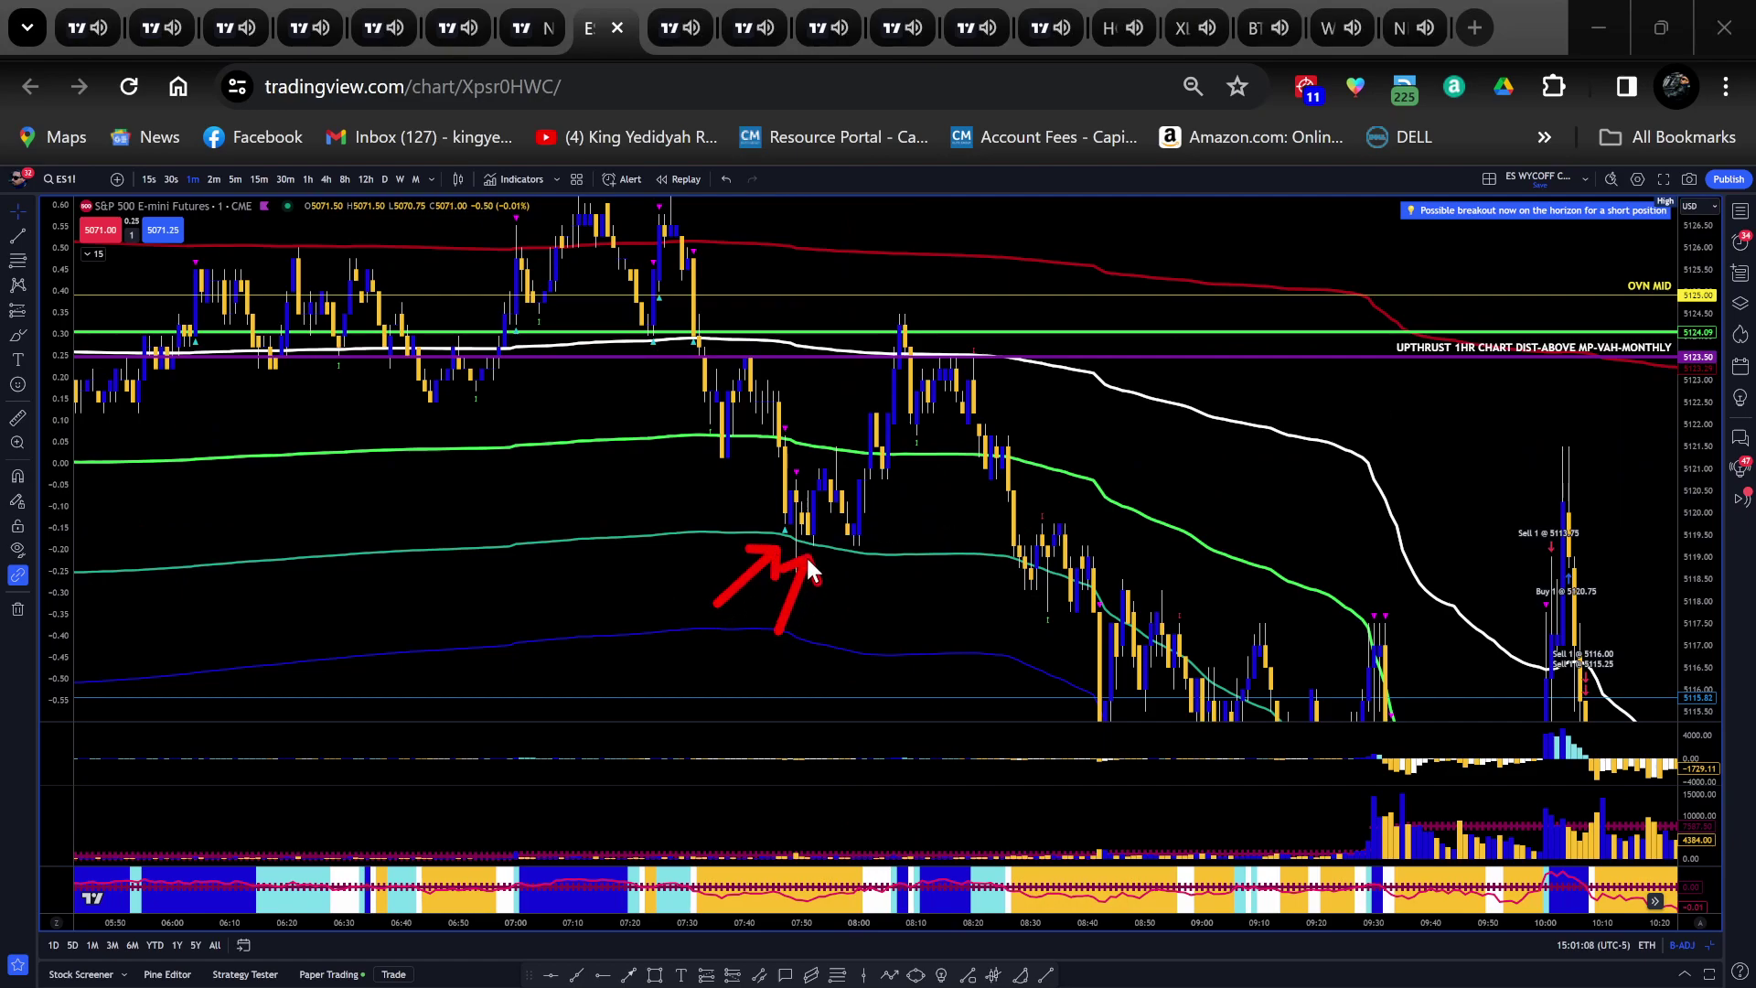
{"action": "mouse_move", "coordinate": [861, 610]}
{"action": "left_mouse_down"}
{"action": "mouse_move", "coordinate": [858, 562]}
{"action": "mouse_move", "coordinate": [874, 576]}
{"action": "left_mouse_up"}
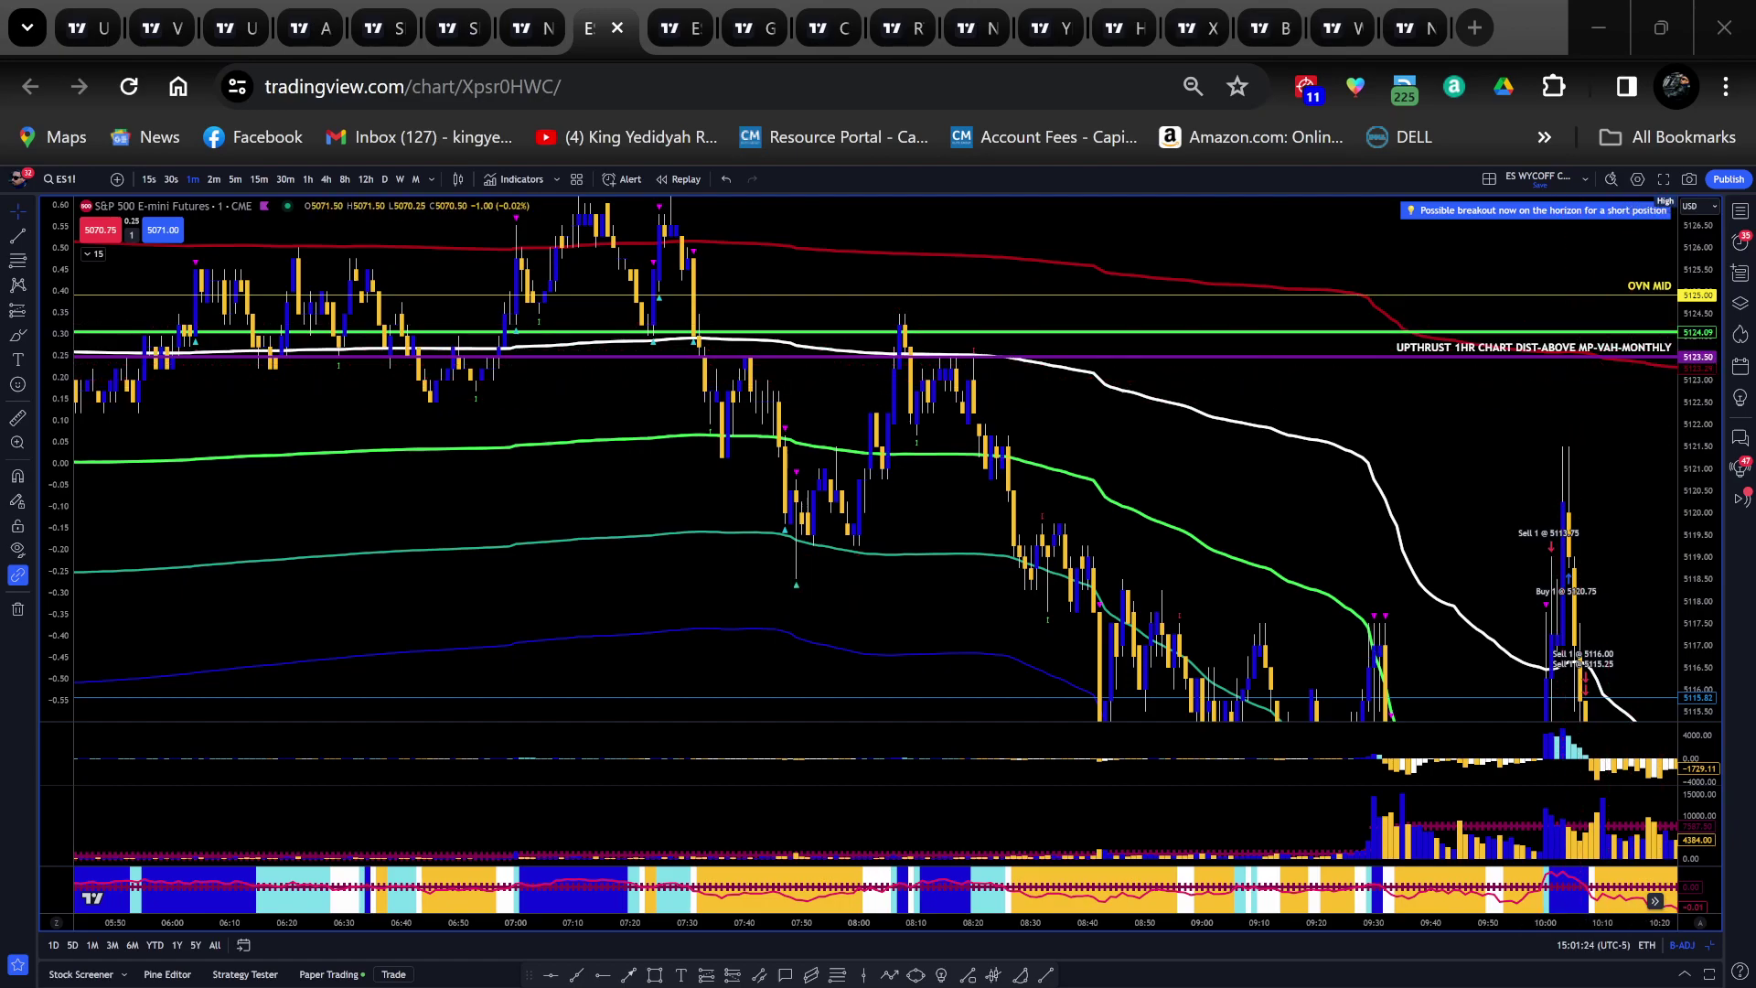
Pan to later bars, compress the price scale, and zoom into 09:00–10:45 around the 09:30 open
{"action": "left_click_drag", "start_coordinate": [1313, 509], "coordinate": [933, 281]}
{"action": "left_click_drag", "start_coordinate": [1709, 512], "coordinate": [1709, 567]}
{"action": "left_click_drag", "start_coordinate": [1451, 426], "coordinate": [1458, 471]}
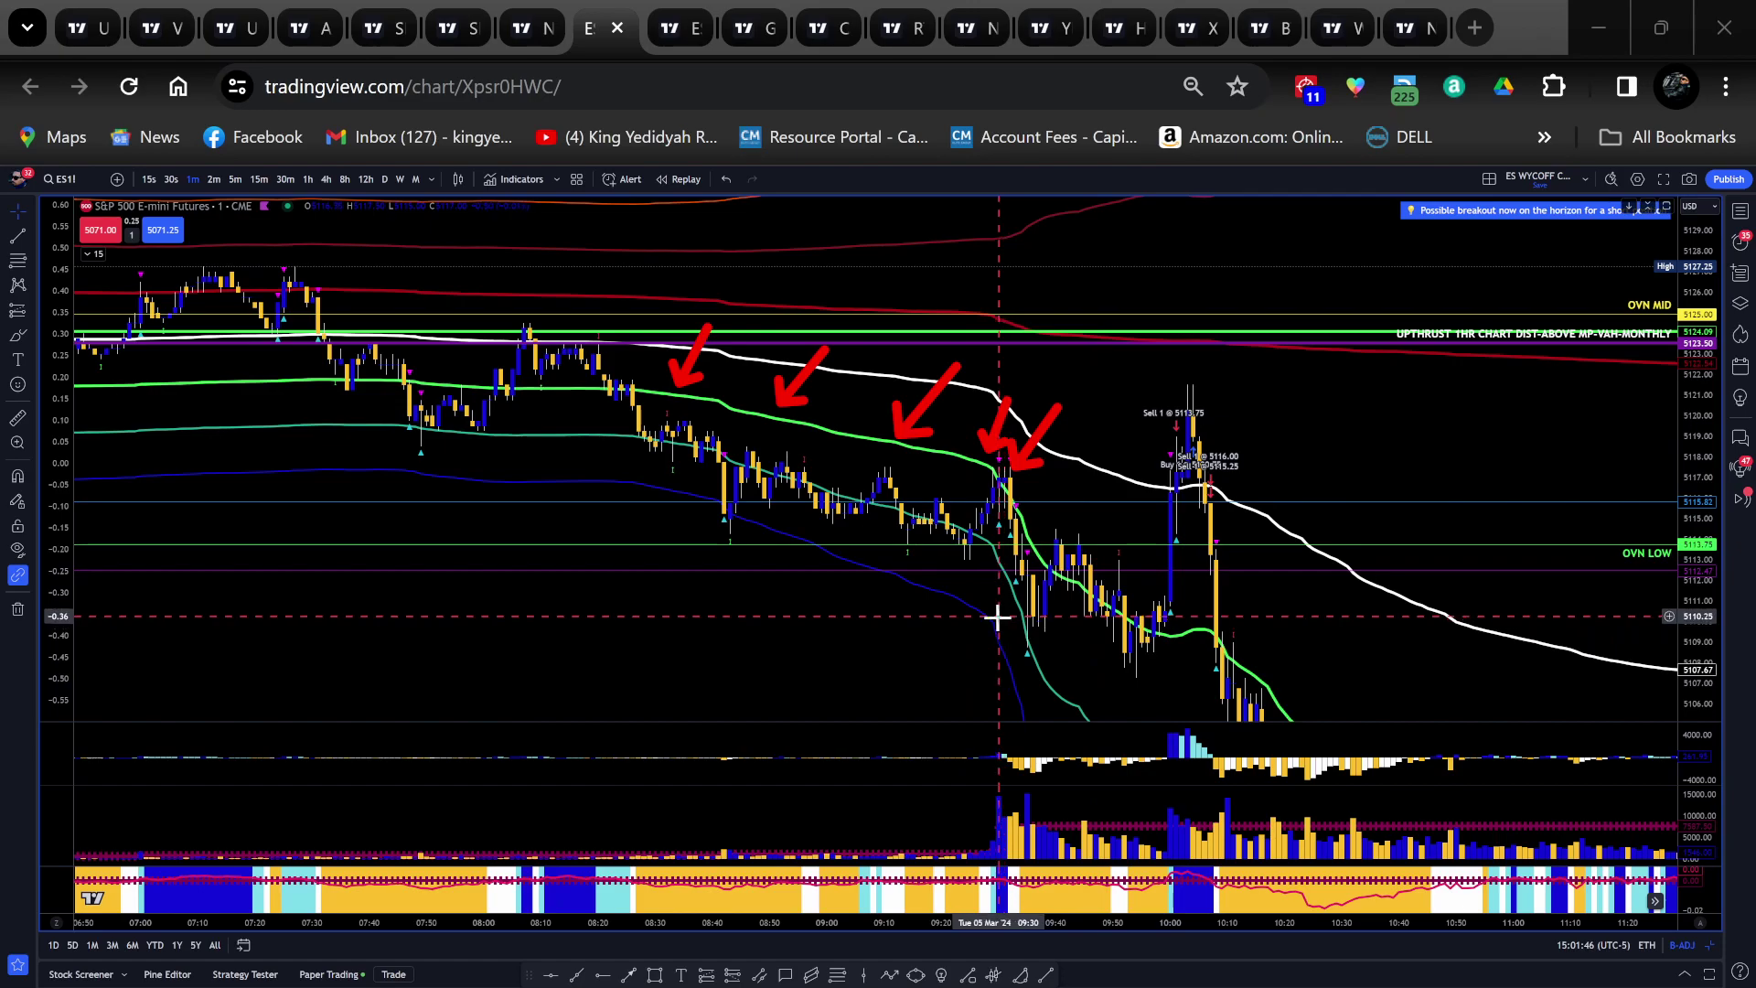
{"action": "scroll", "coordinate": [995, 618], "scroll_direction": "up", "scroll_amount": 2}
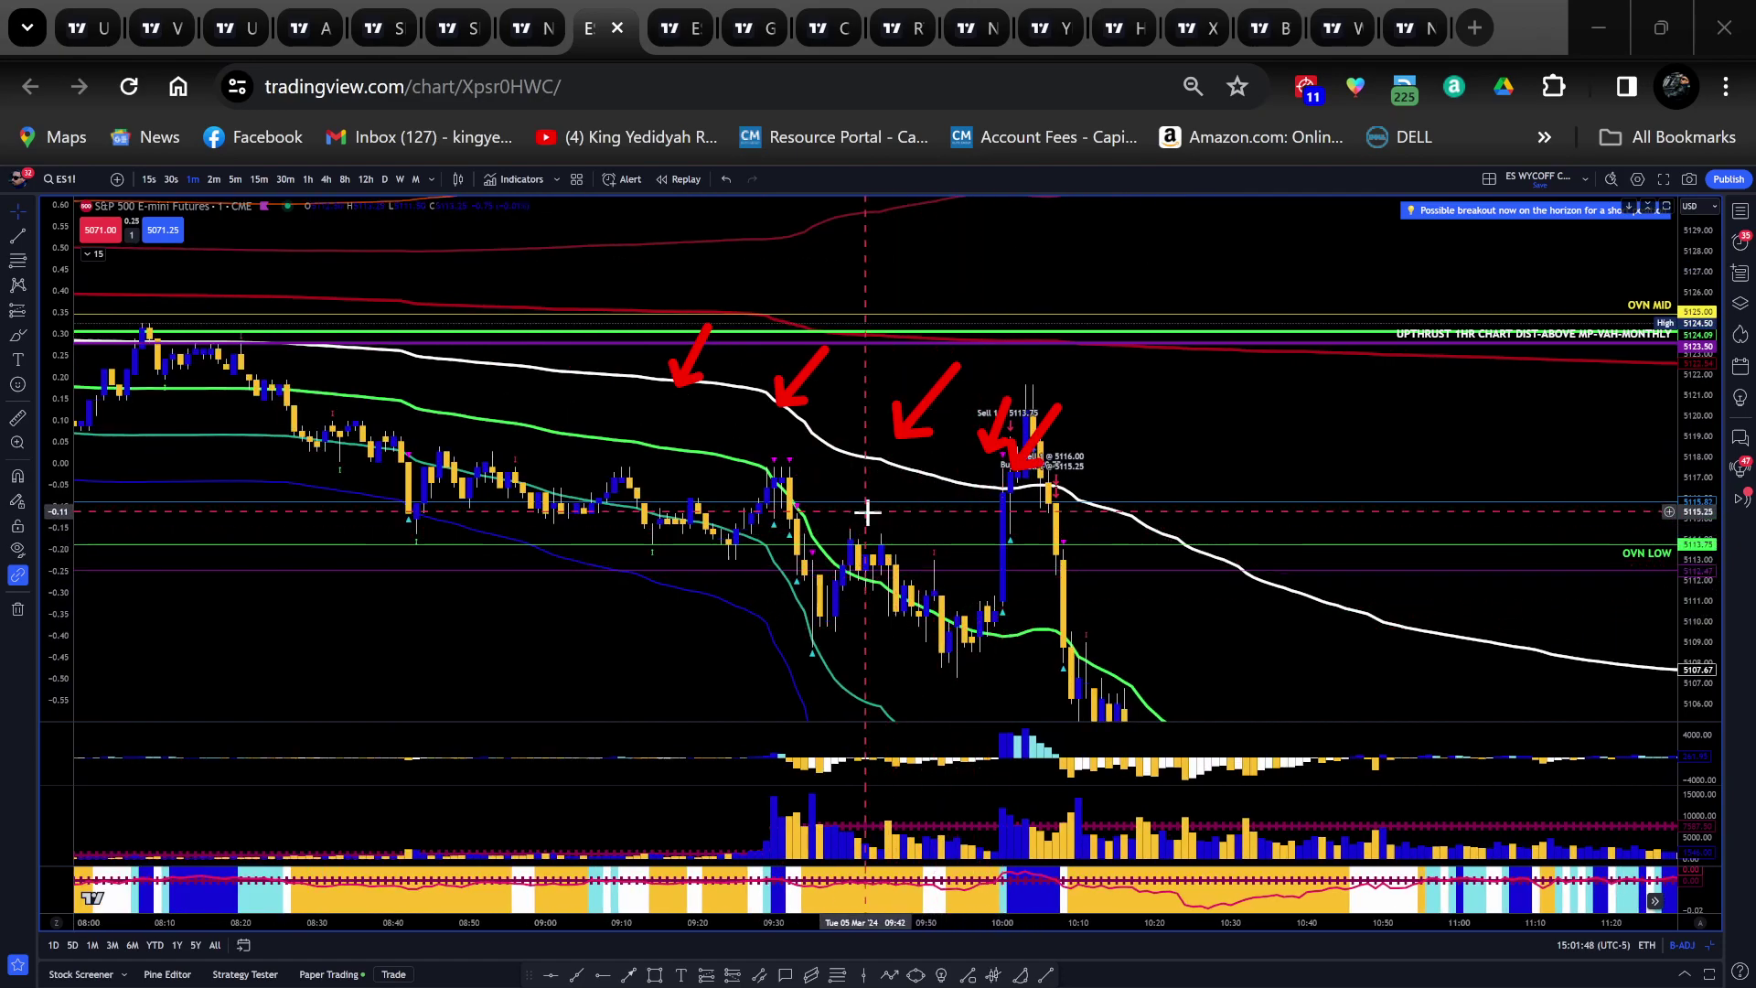
{"action": "left_click_drag", "start_coordinate": [866, 616], "coordinate": [1190, 458]}
{"action": "scroll", "coordinate": [1105, 549], "scroll_direction": "up", "scroll_amount": 4}
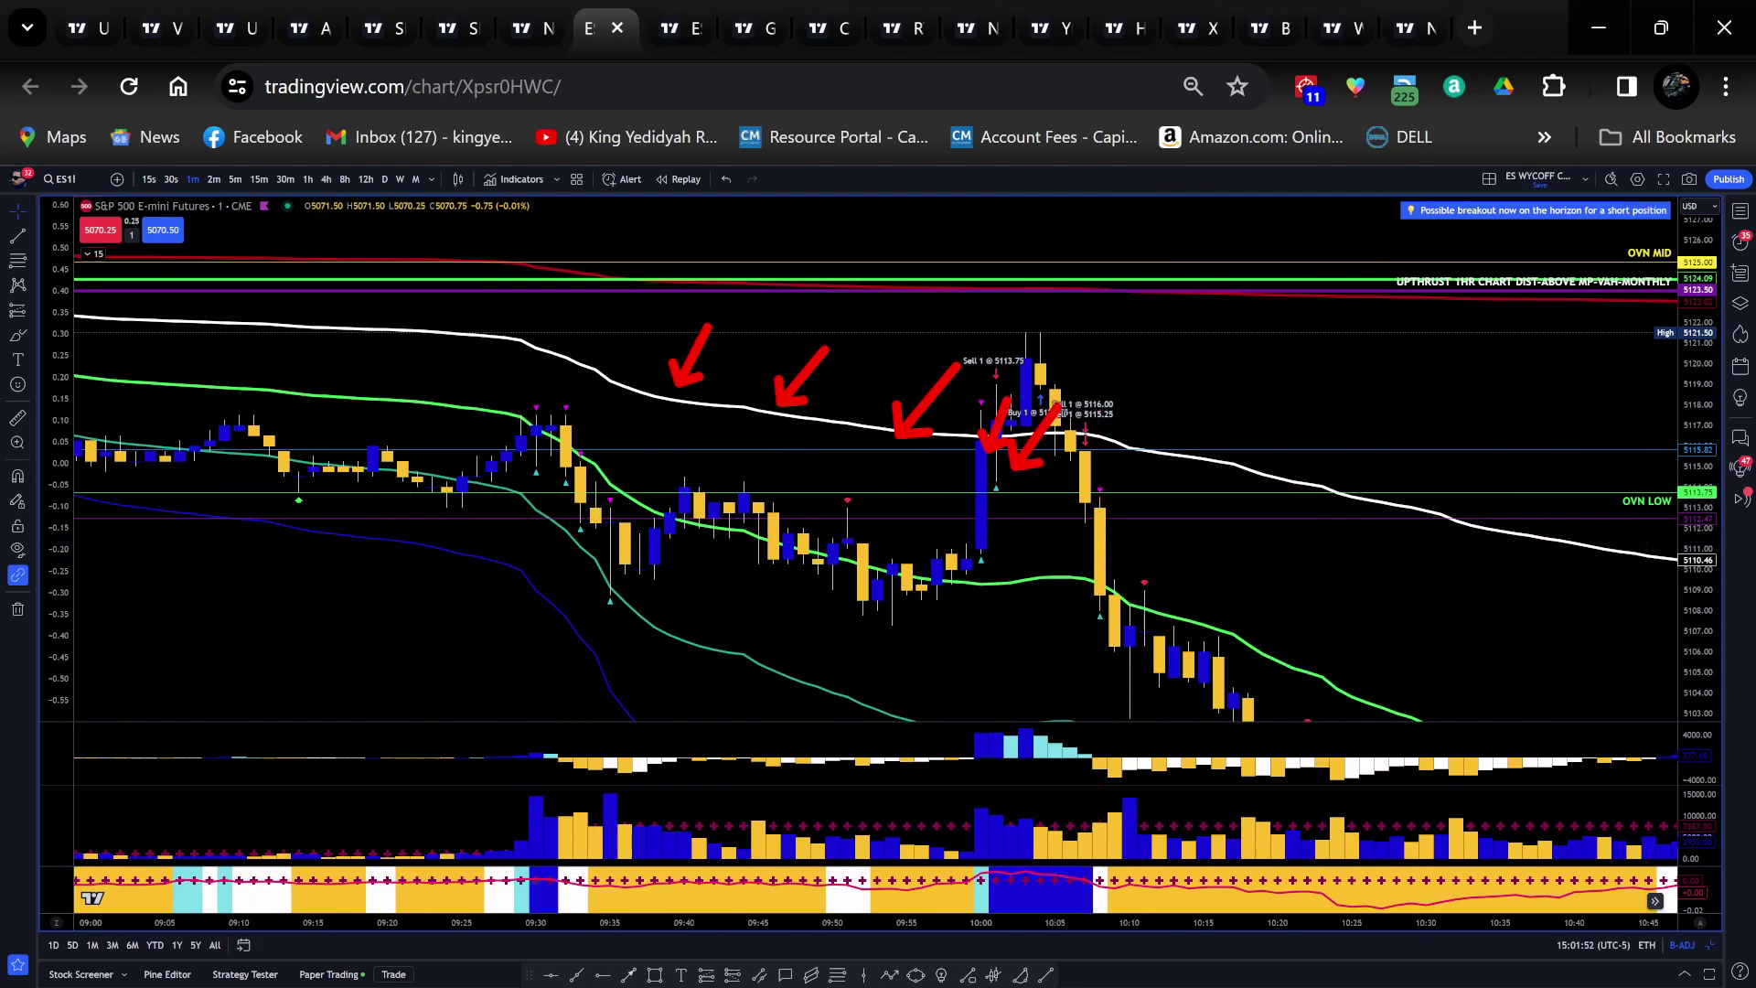
Clear the arrows and stretch the price scale, bringing bars from 08:30 into view
{"action": "key", "text": "Escape"}
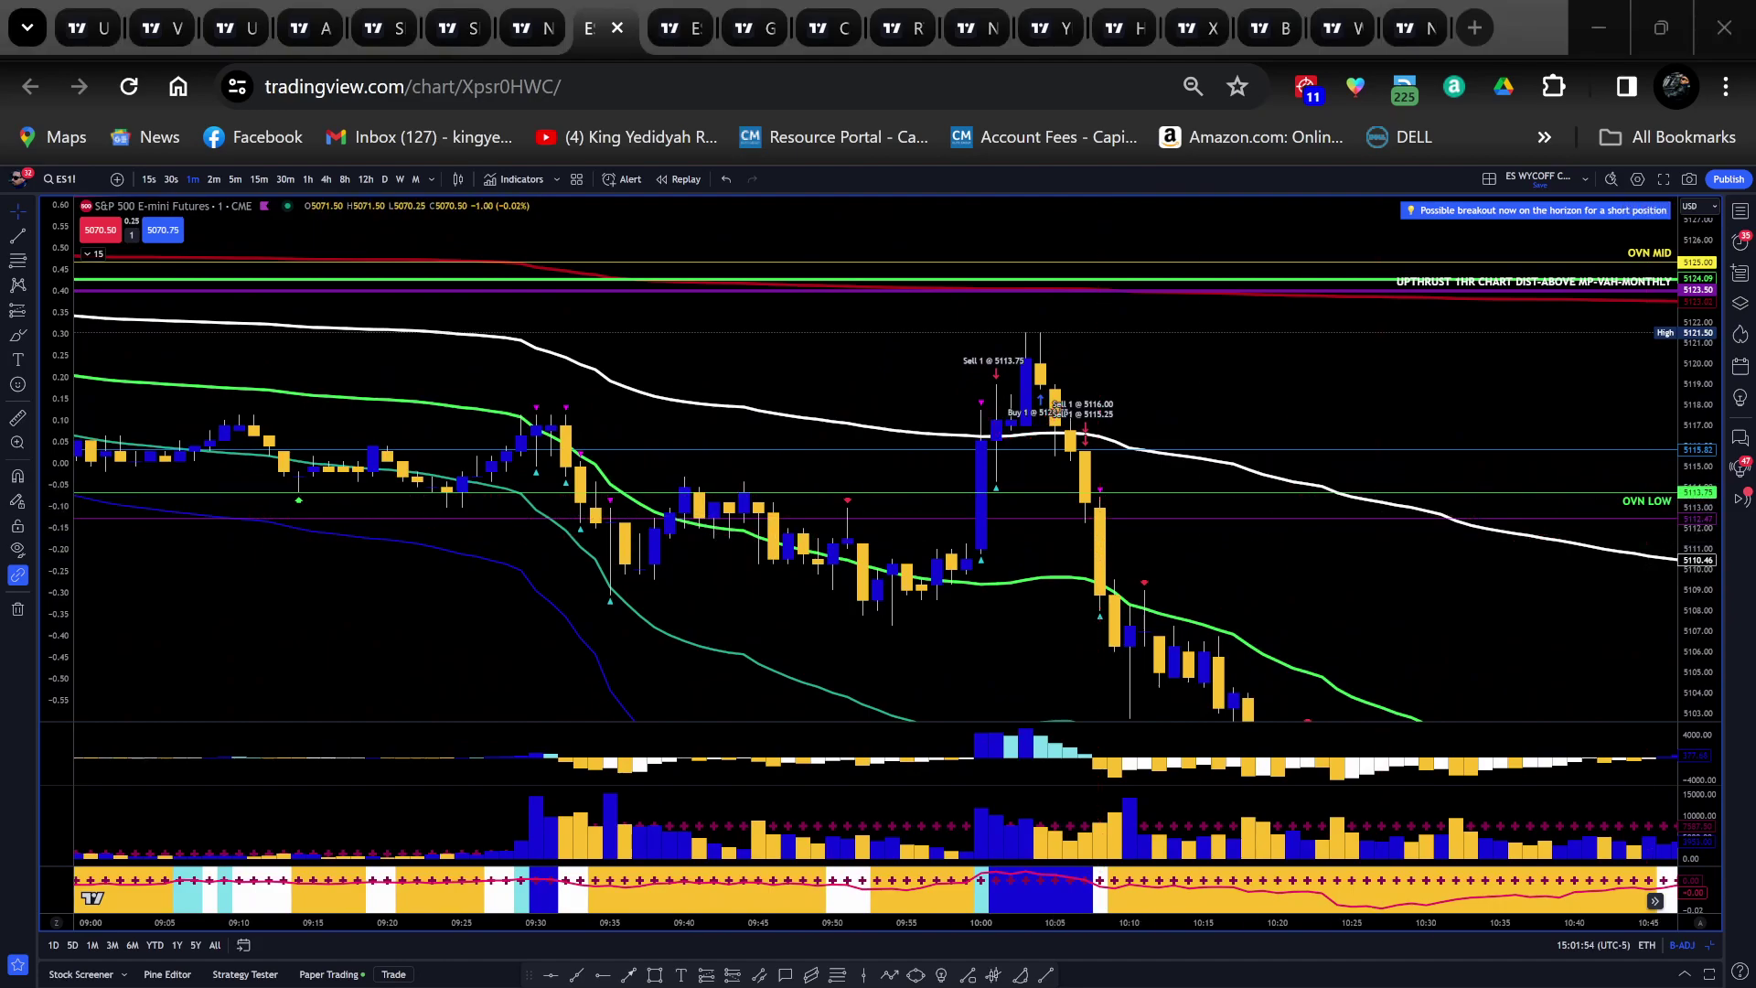
{"action": "left_click_drag", "start_coordinate": [594, 572], "coordinate": [915, 579]}
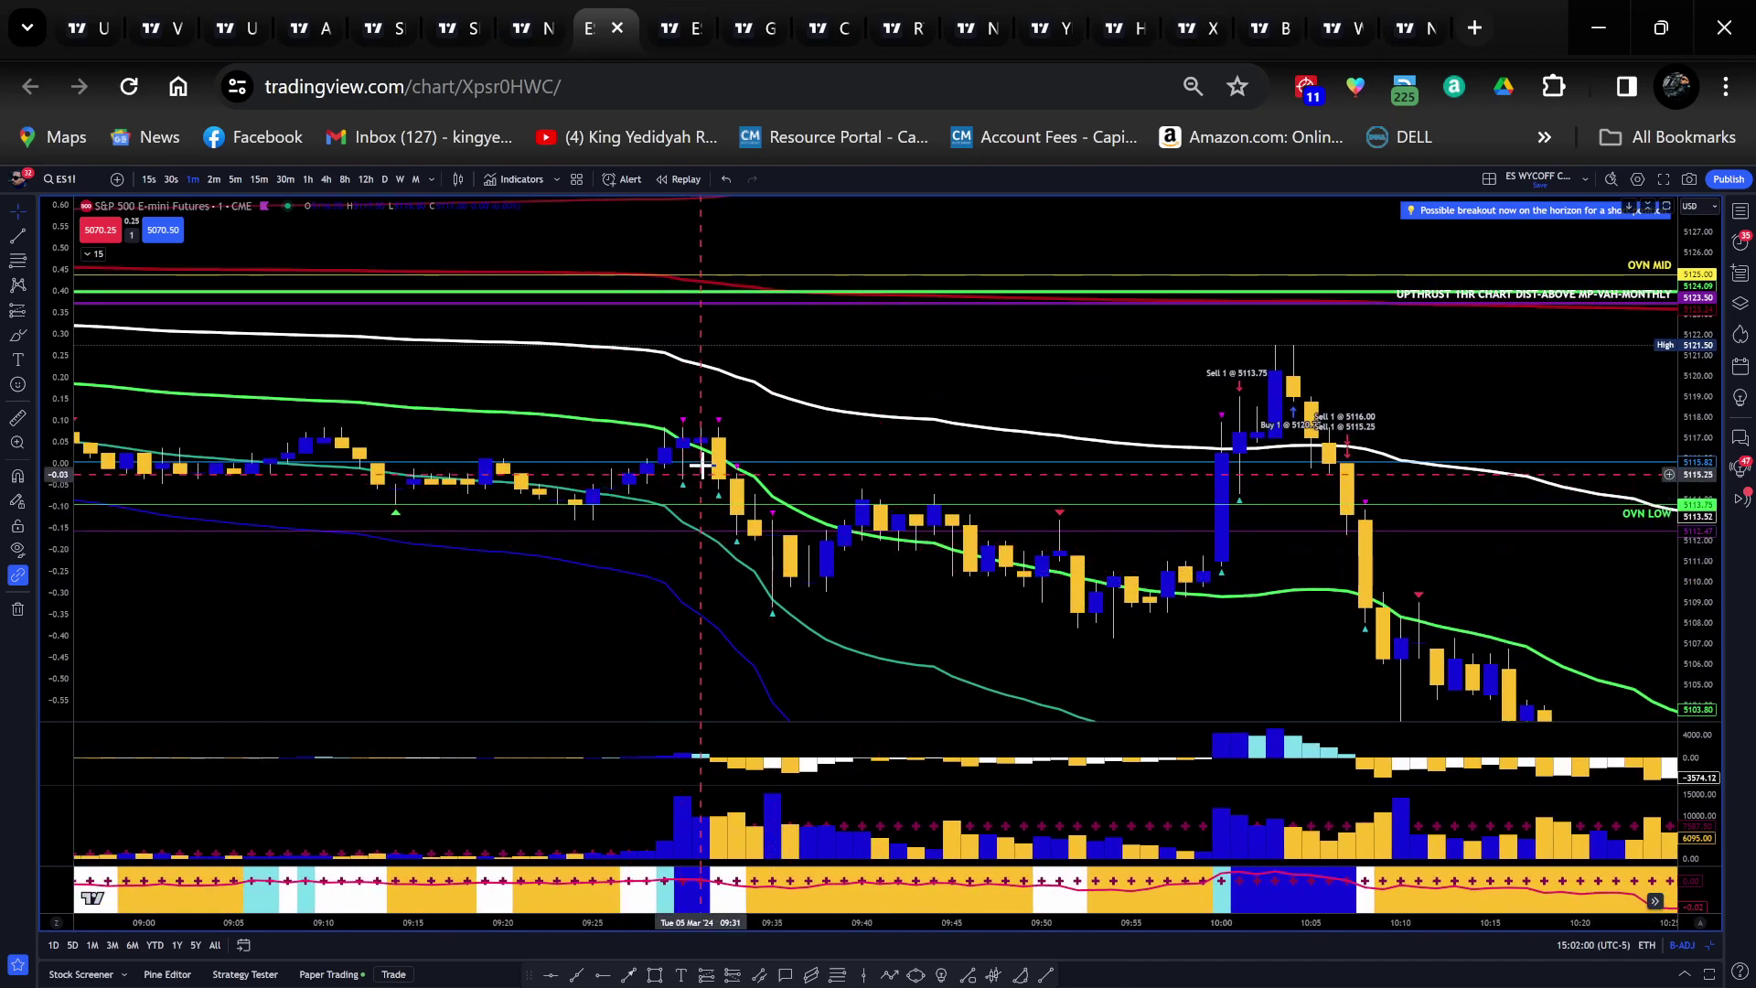
{"action": "left_click_drag", "start_coordinate": [674, 553], "coordinate": [828, 582]}
{"action": "left_click_drag", "start_coordinate": [1710, 548], "coordinate": [1706, 453]}
{"action": "left_click_drag", "start_coordinate": [1278, 560], "coordinate": [1246, 463]}
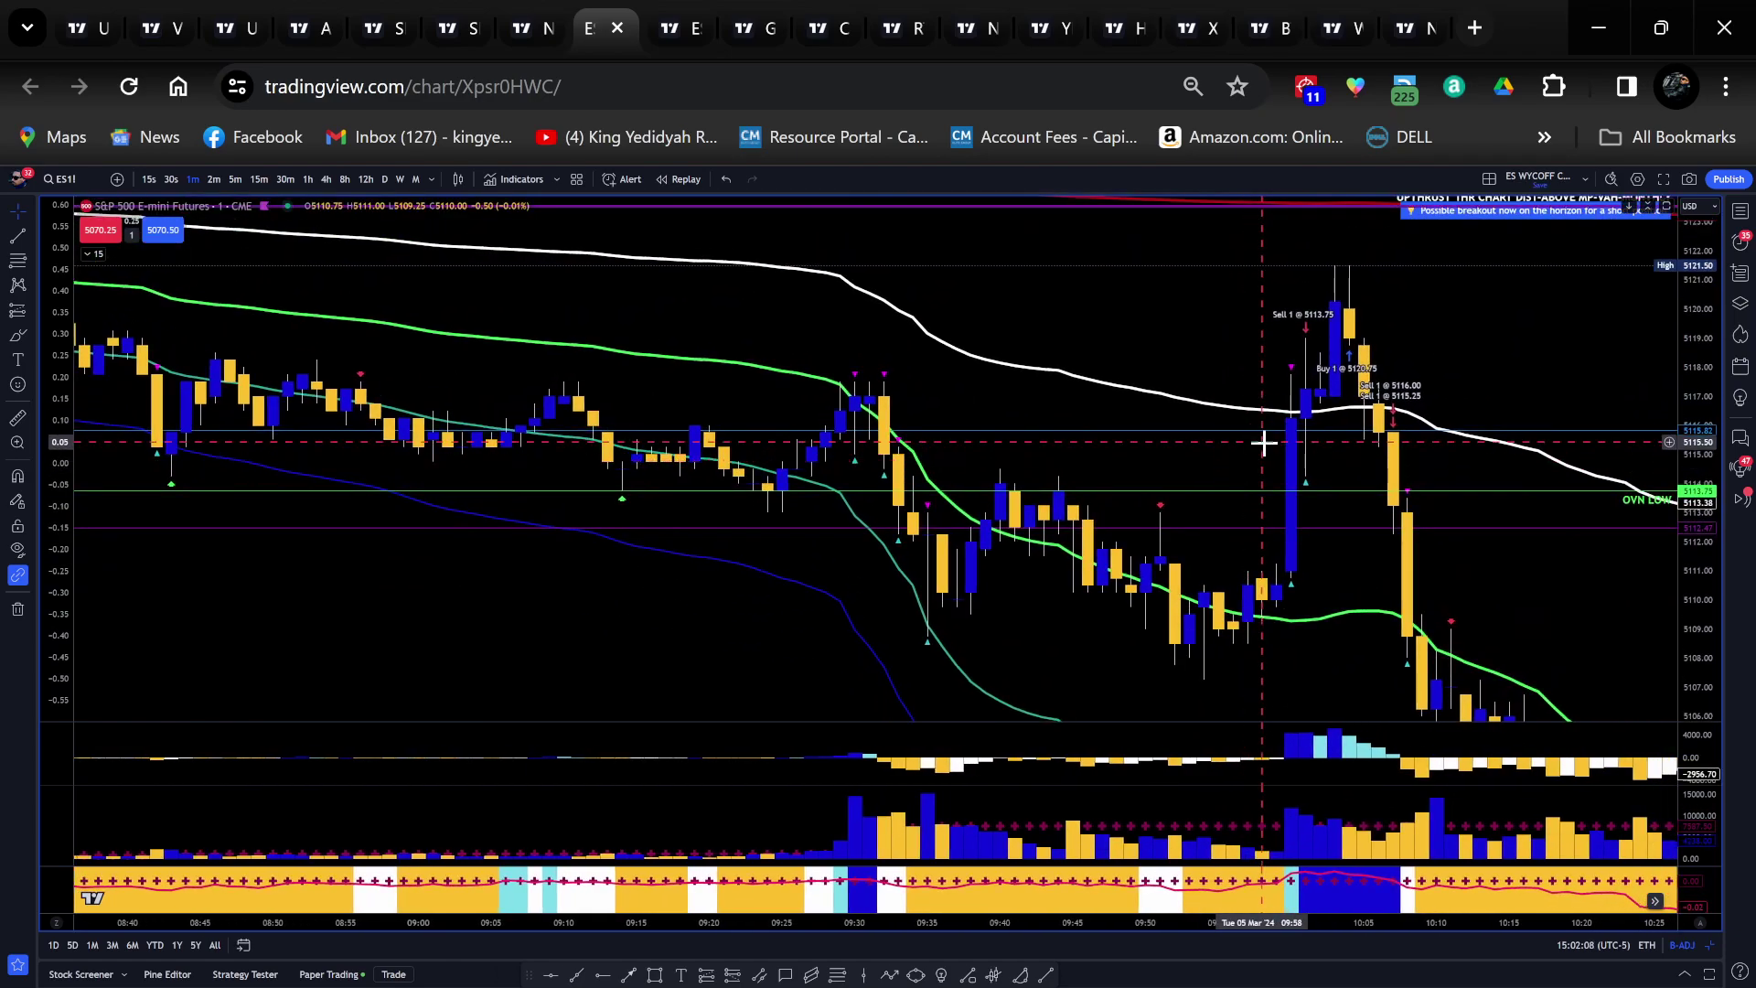
Frame 08:20–10:35 and draw an arrow from the 09:30 high up toward the monthly line
{"action": "scroll", "coordinate": [439, 512], "scroll_direction": "down", "scroll_amount": 1}
{"action": "scroll", "coordinate": [442, 513], "scroll_direction": "down", "scroll_amount": 1}
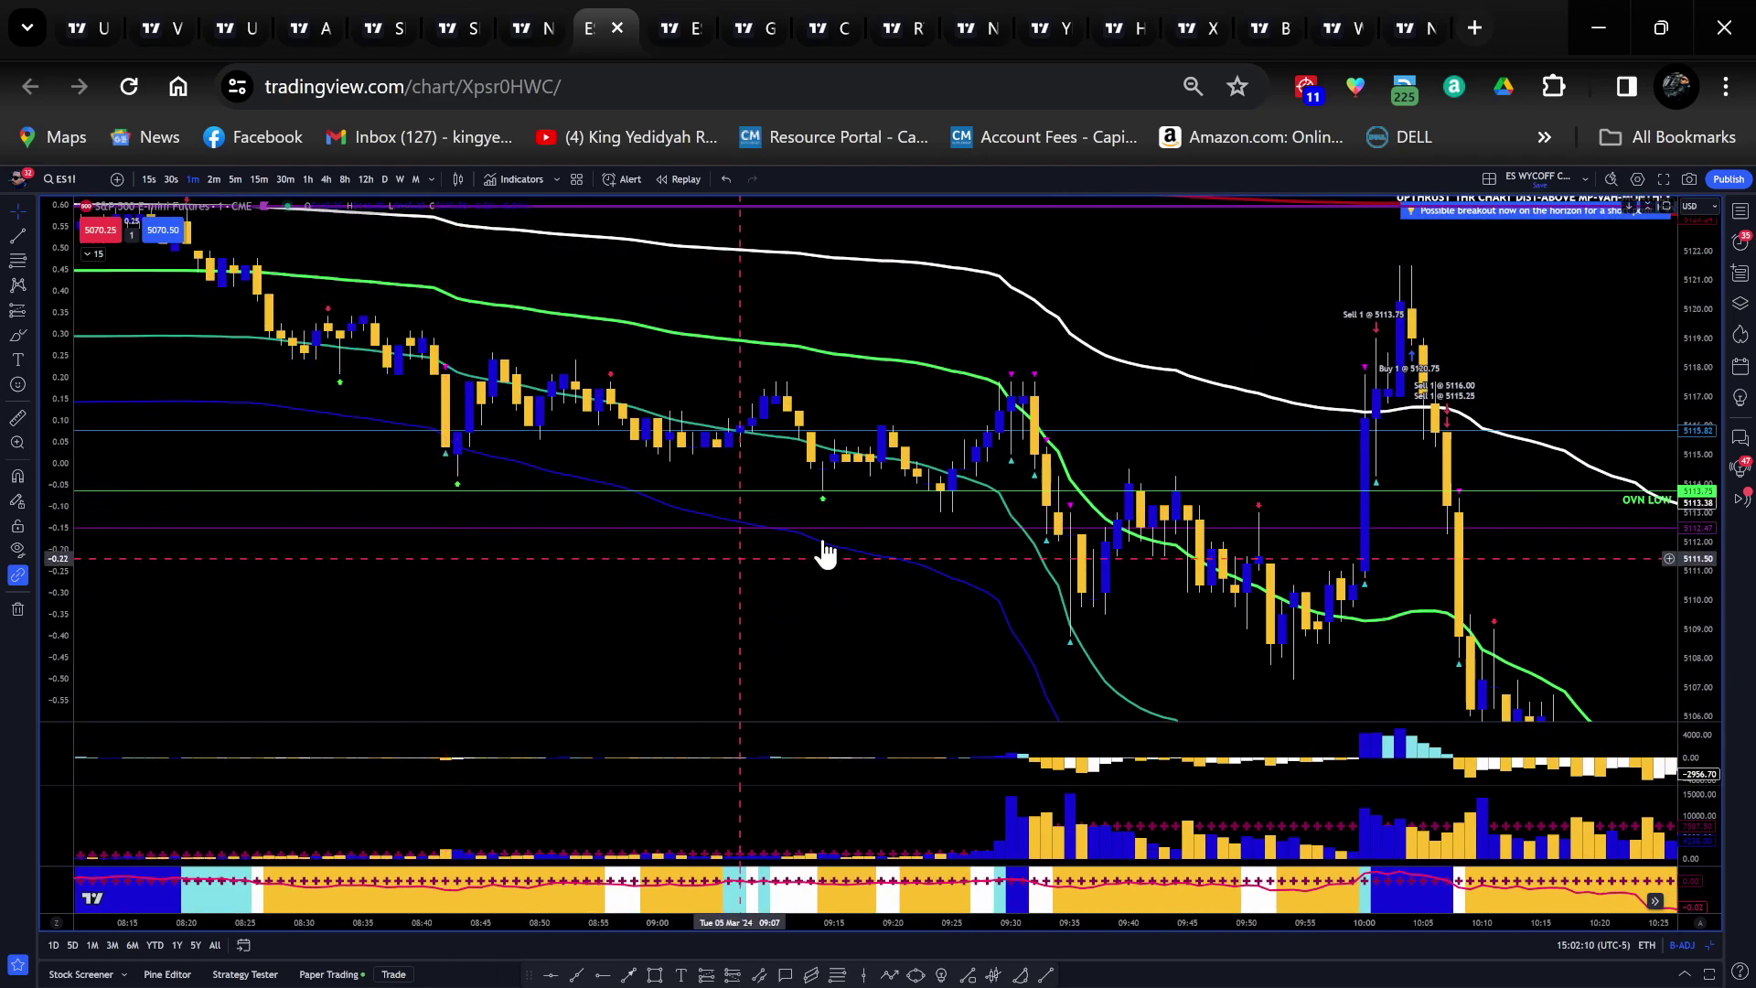
{"action": "left_click_drag", "start_coordinate": [984, 510], "coordinate": [883, 546]}
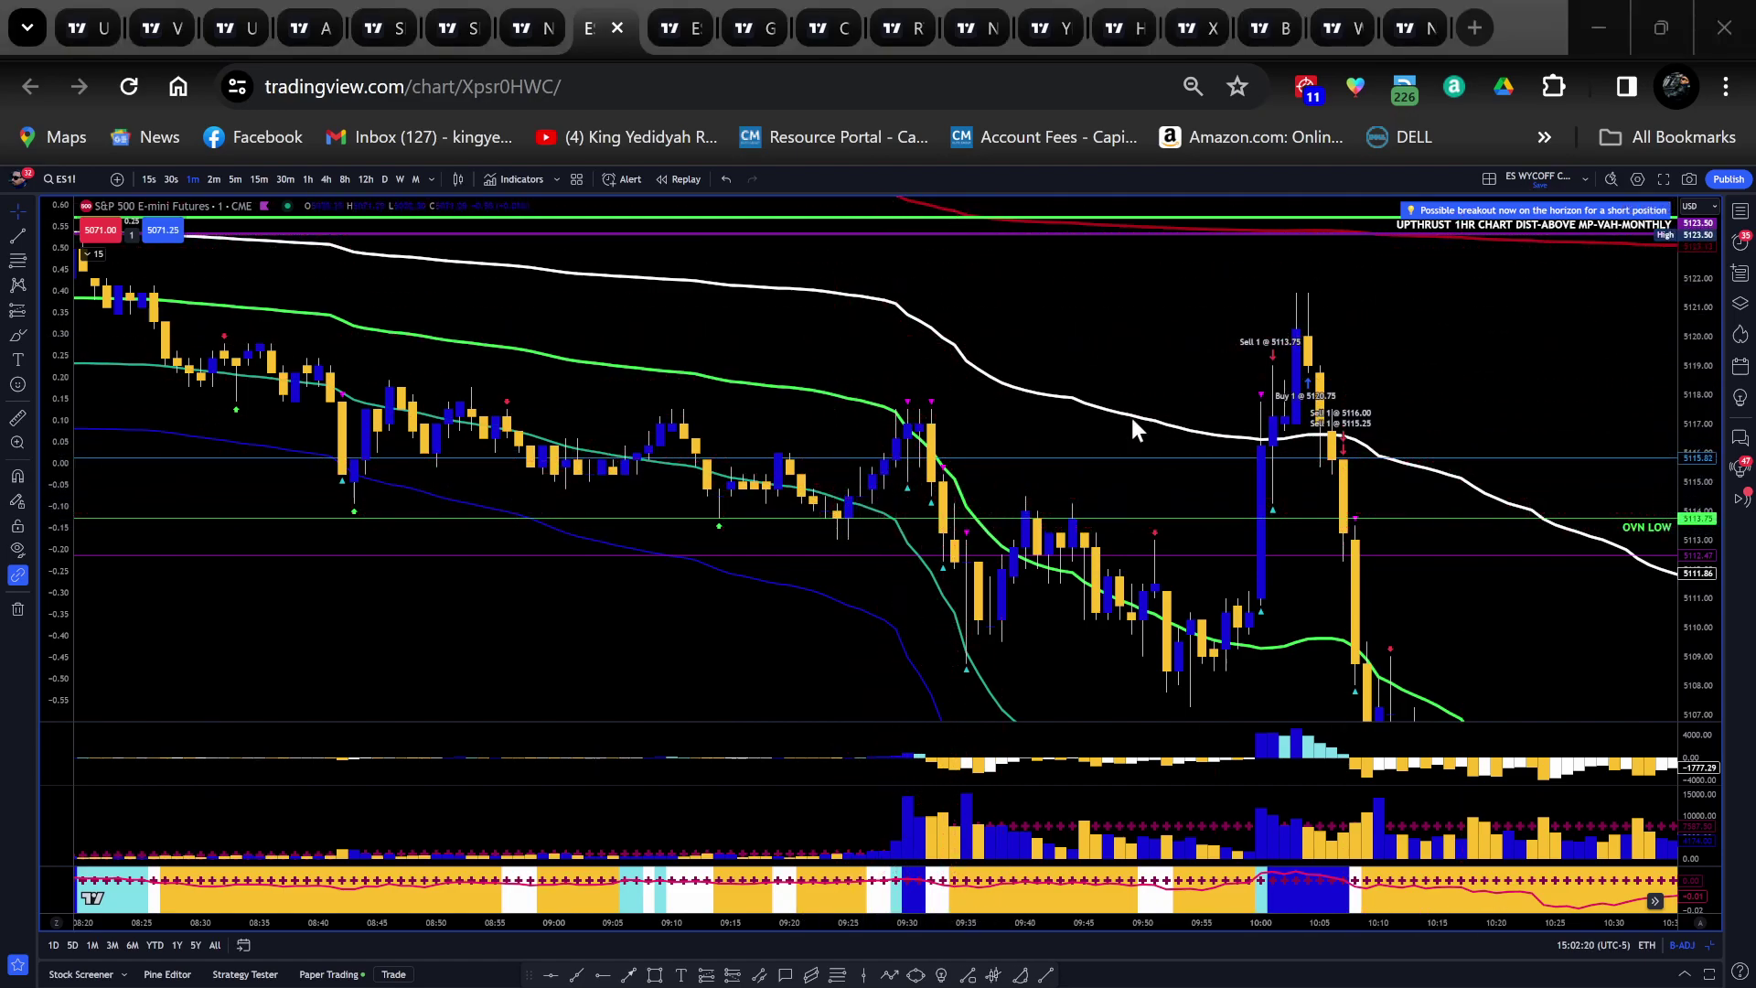
{"action": "left_click_drag", "start_coordinate": [838, 518], "coordinate": [968, 223]}
Sketch red arrows from the 09:30 high toward the red line and down, then clear them
{"action": "mouse_move", "coordinate": [872, 388]}
{"action": "left_mouse_down"}
{"action": "mouse_move", "coordinate": [926, 233]}
{"action": "mouse_move", "coordinate": [964, 244]}
{"action": "mouse_move", "coordinate": [1037, 423]}
{"action": "left_mouse_up"}
{"action": "left_click_drag", "start_coordinate": [809, 613], "coordinate": [893, 428]}
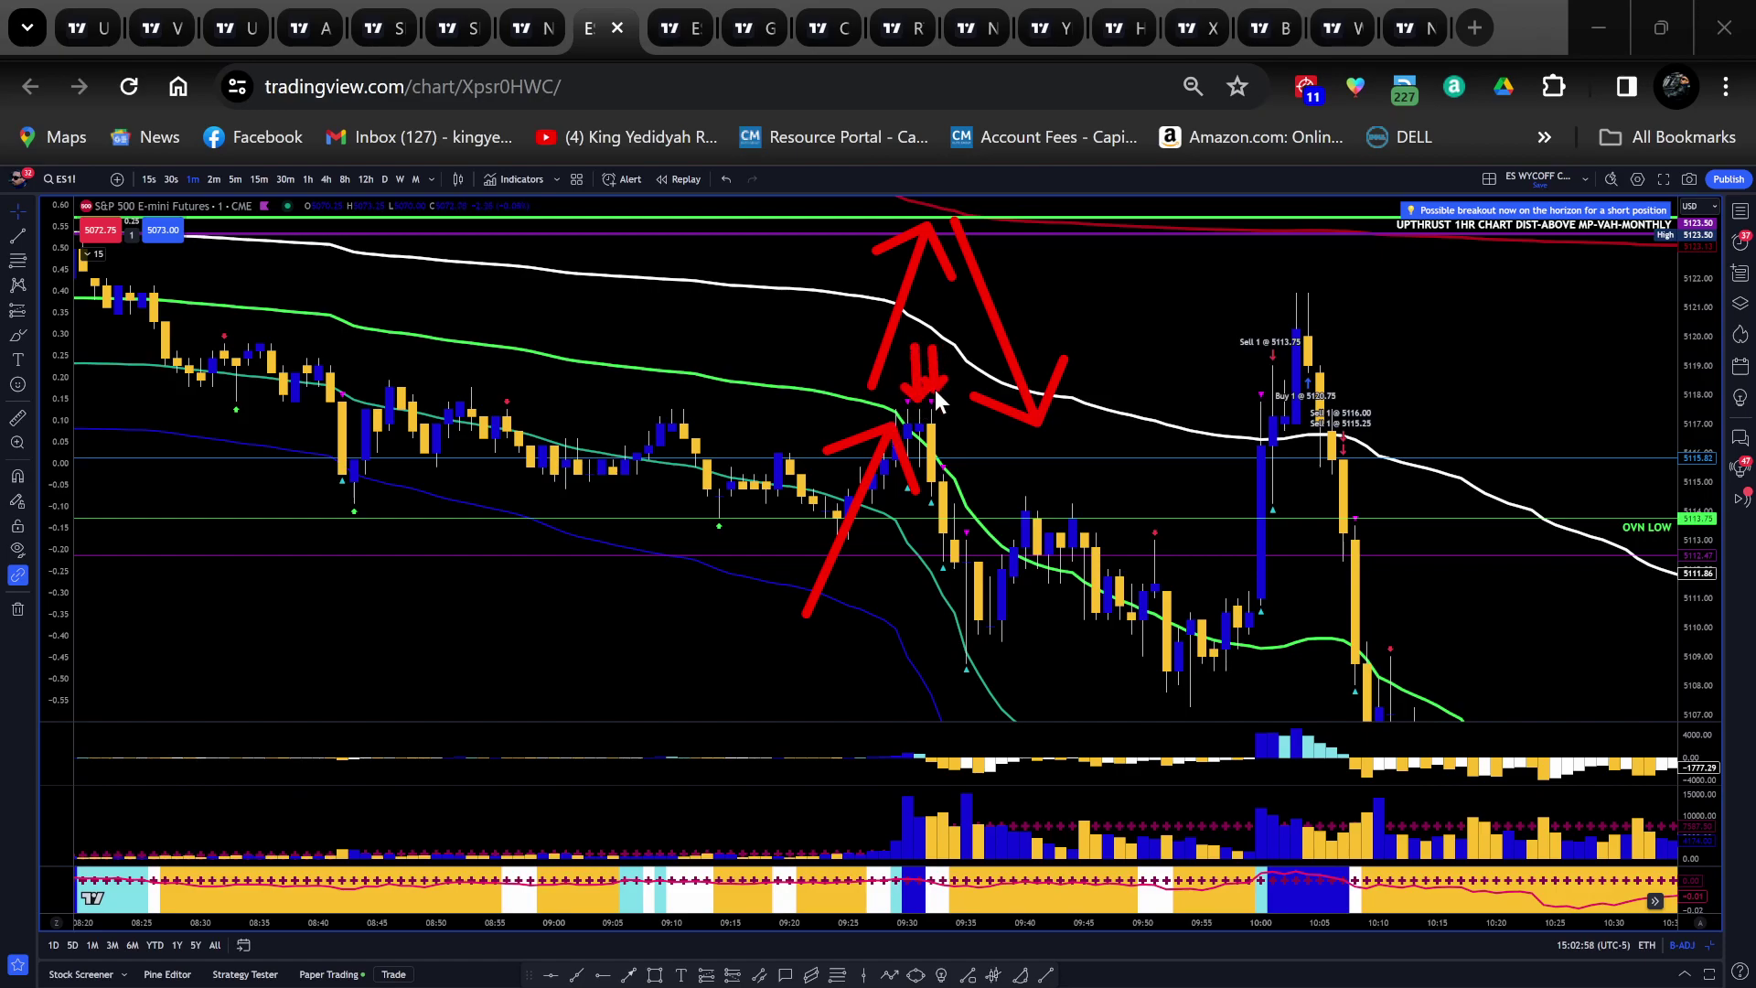
{"action": "left_click_drag", "start_coordinate": [941, 408], "coordinate": [964, 638]}
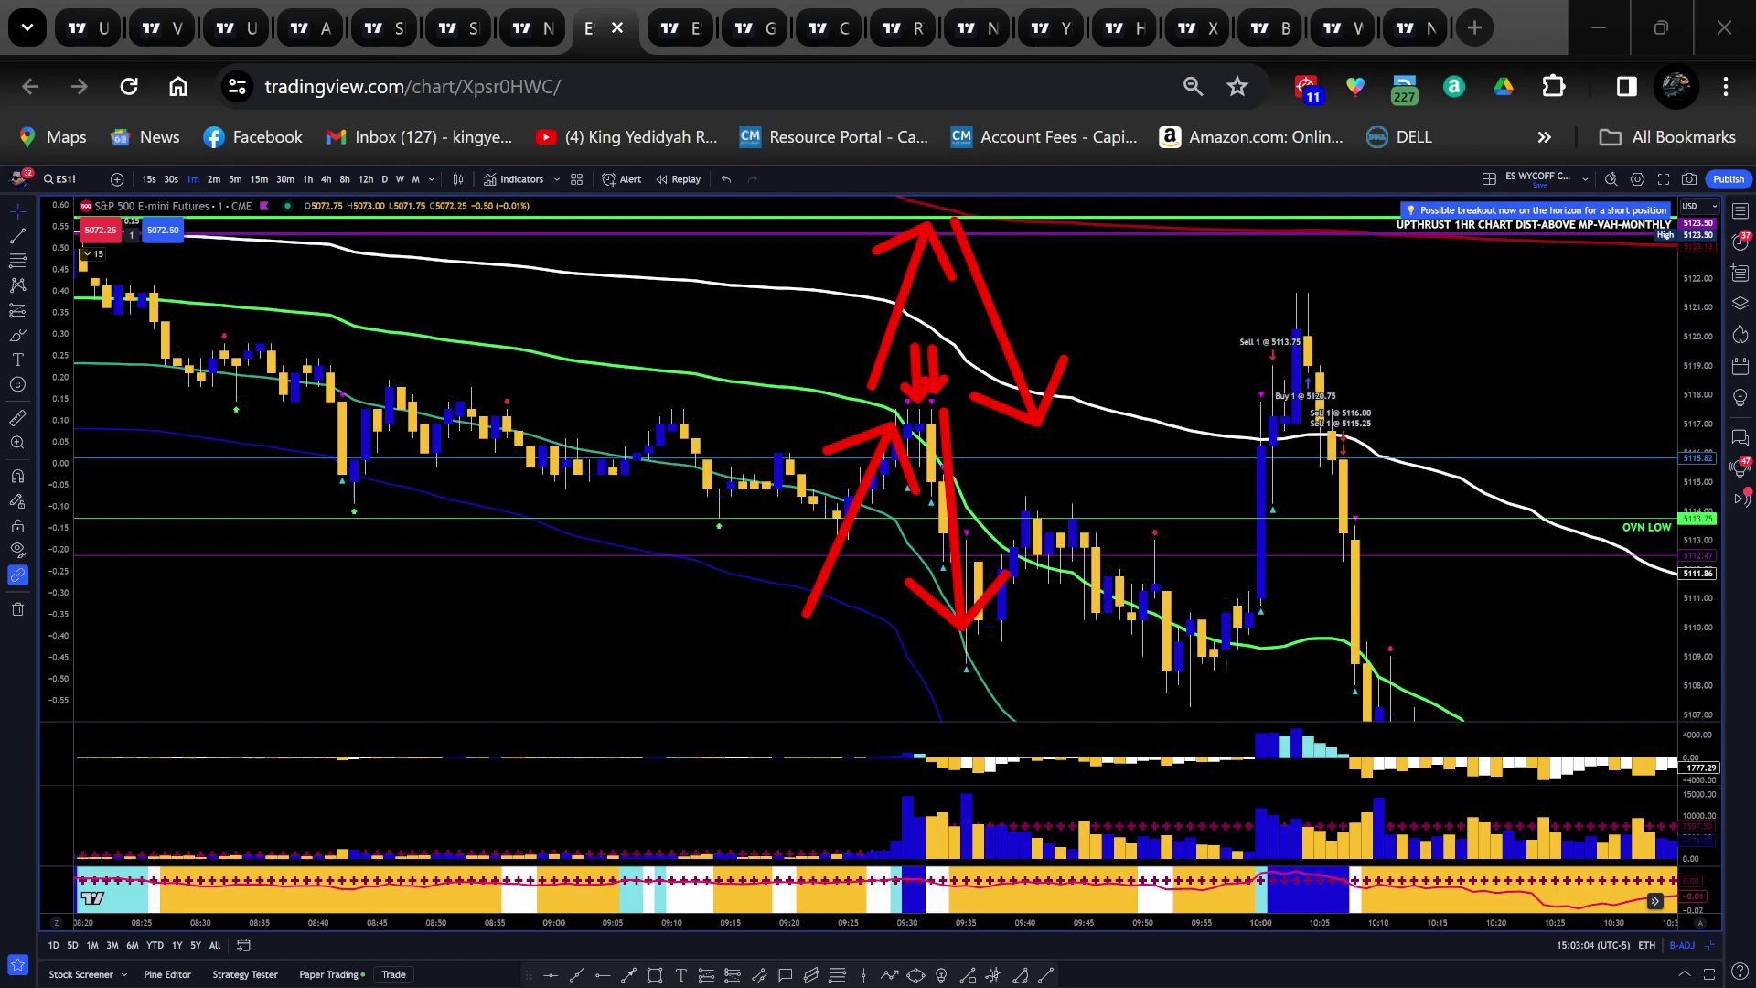
{"action": "key", "text": "e"}
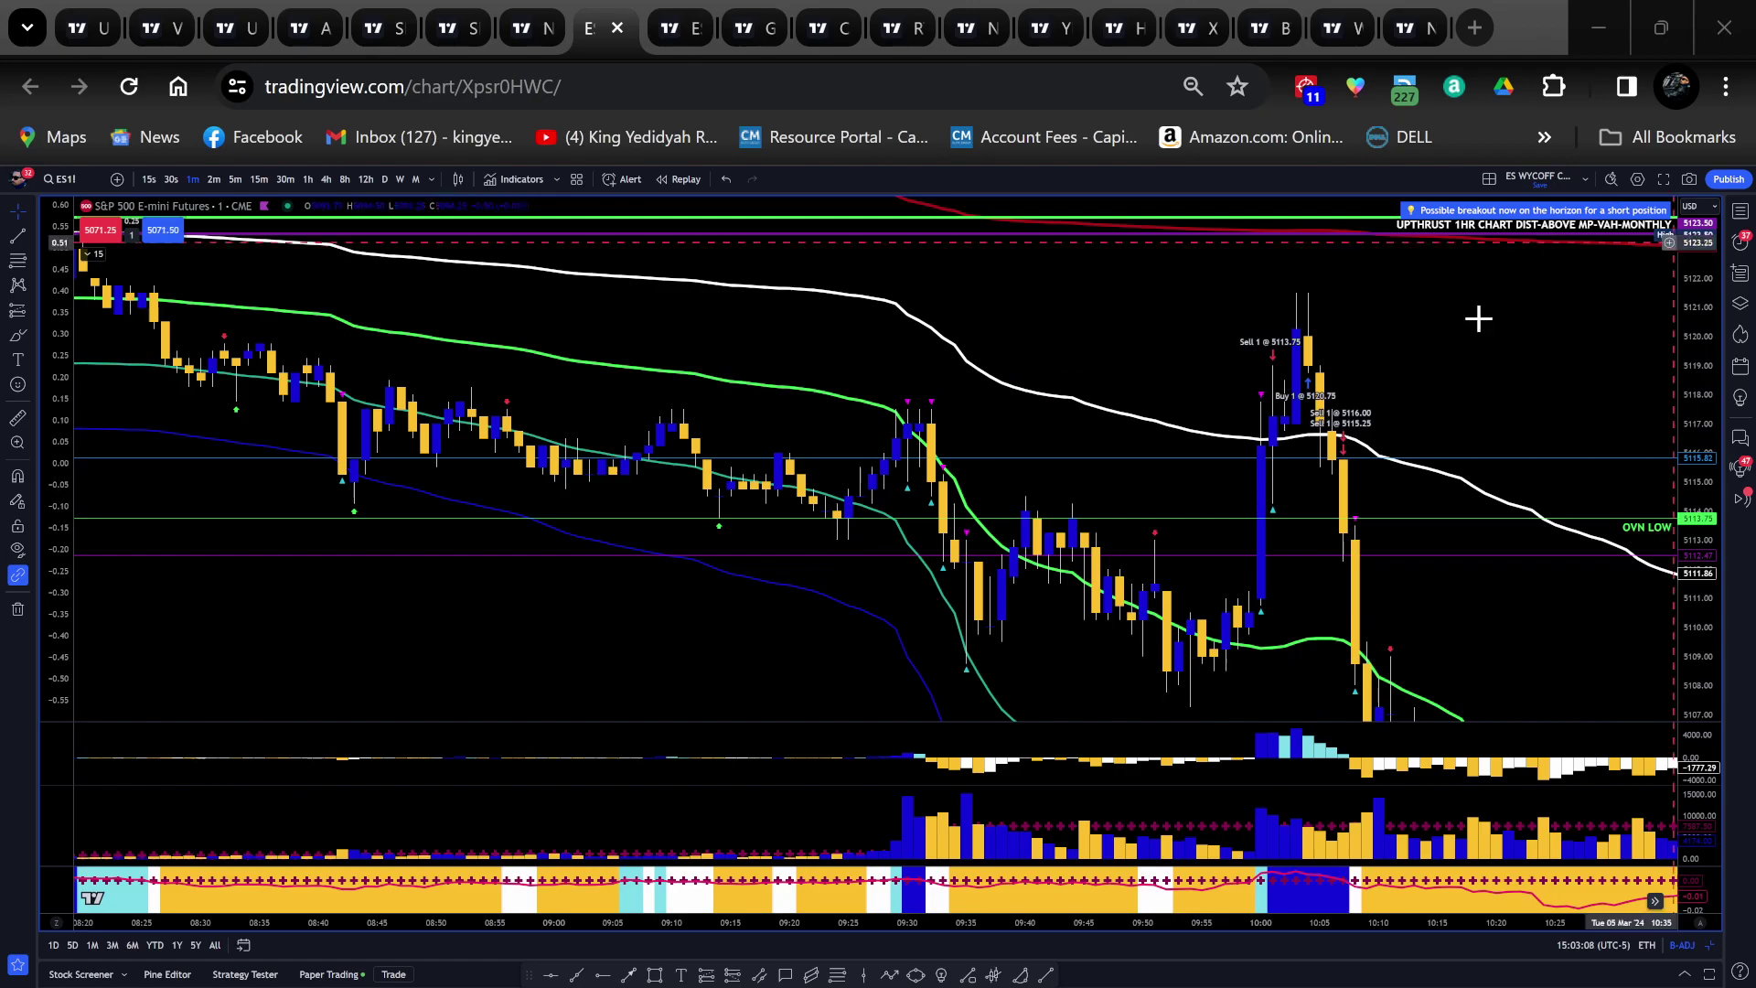
Pan and zoom in on the 10:00 spike candles near the Buy 1 marker
{"action": "left_click_drag", "start_coordinate": [1454, 635], "coordinate": [1162, 580]}
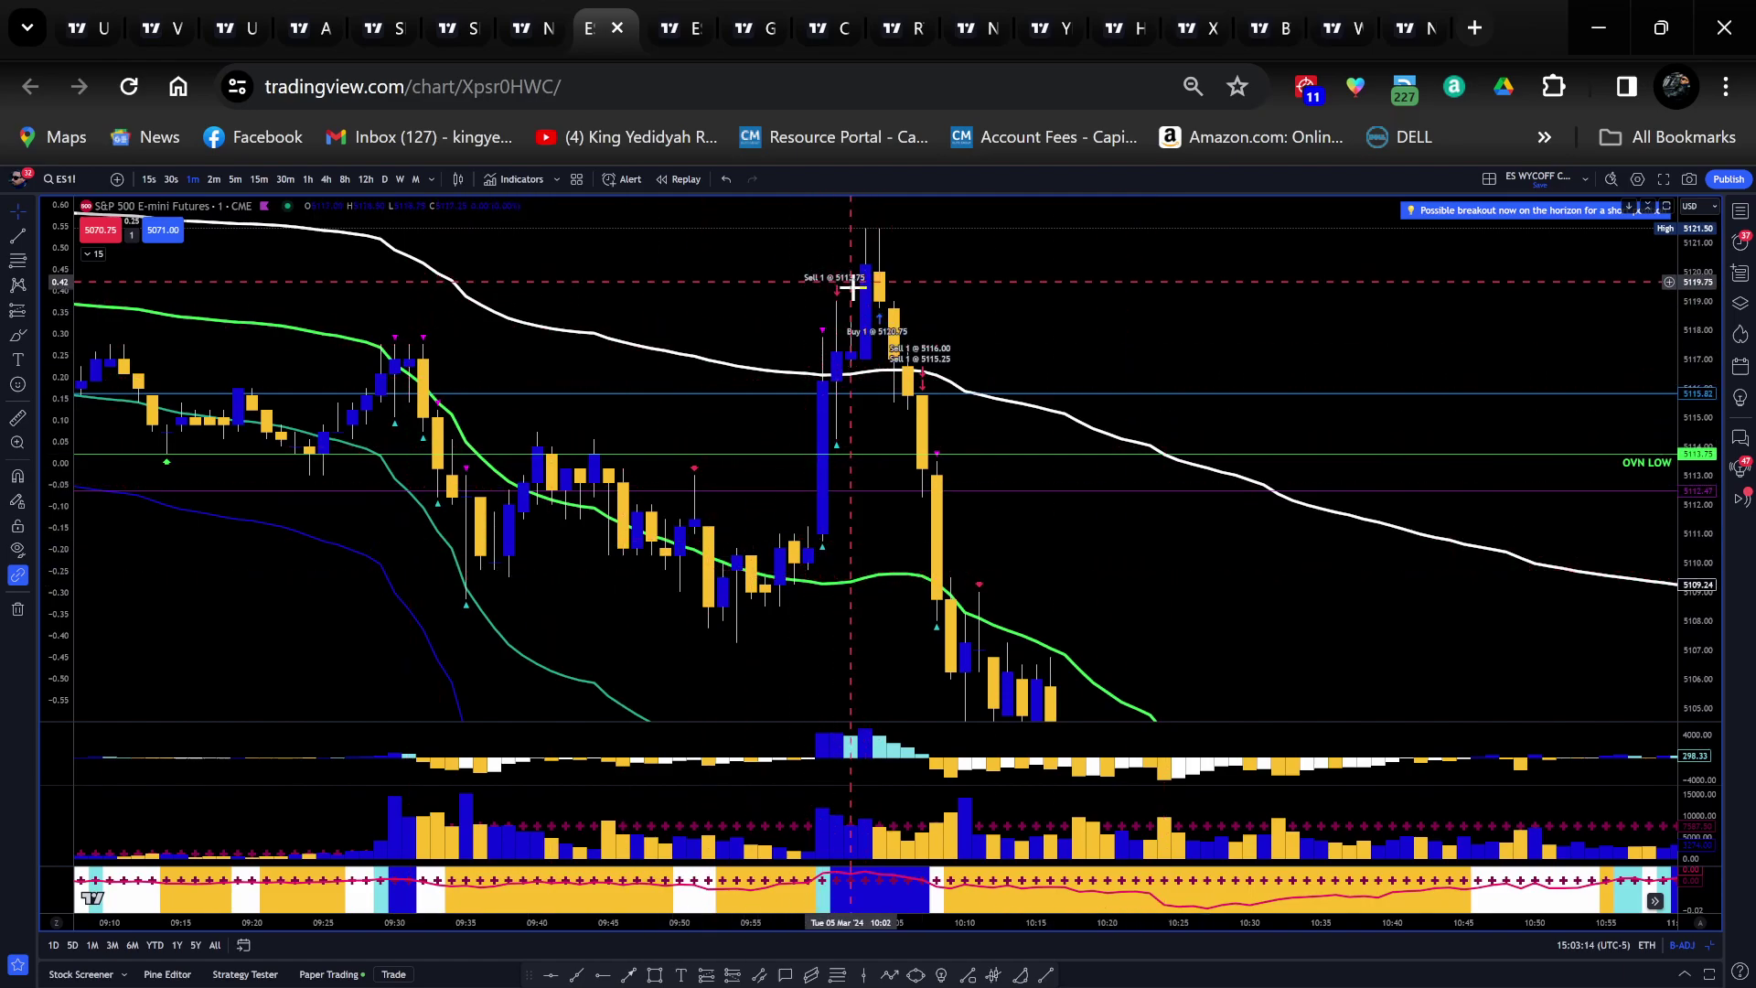
{"action": "scroll", "coordinate": [882, 457], "scroll_direction": "up", "scroll_amount": 1}
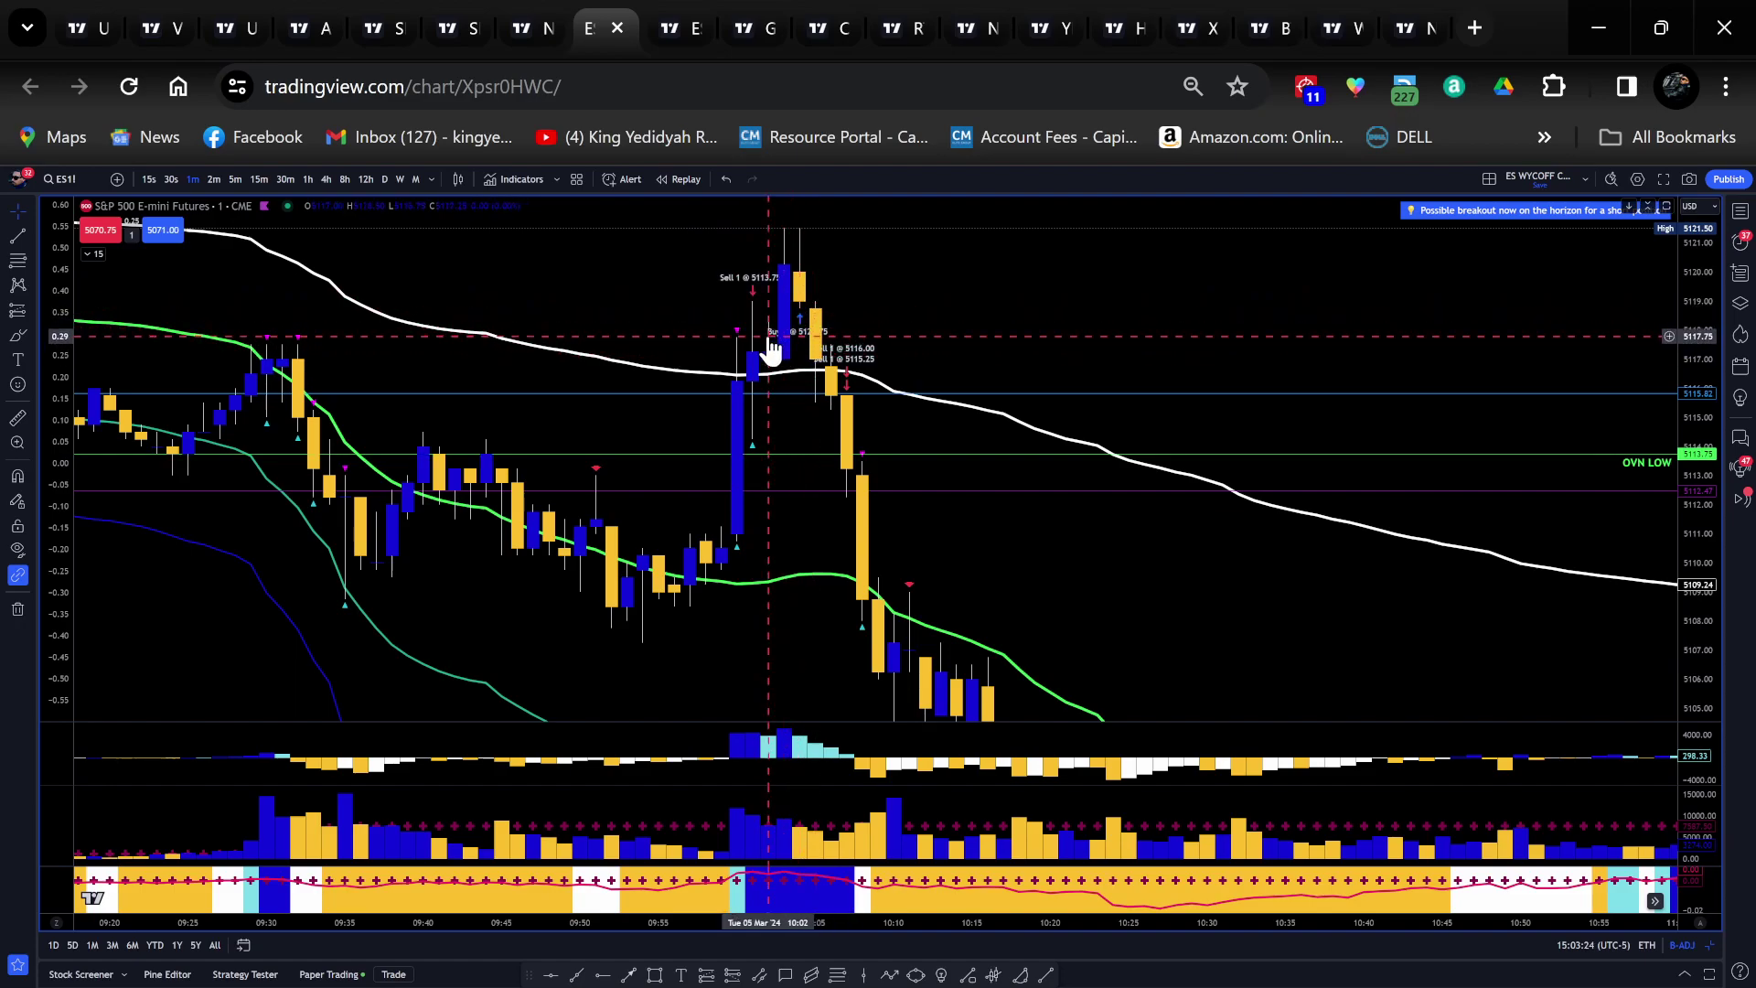
{"action": "left_click_drag", "start_coordinate": [937, 314], "coordinate": [1078, 388]}
{"action": "scroll", "coordinate": [1147, 396], "scroll_direction": "up", "scroll_amount": 3}
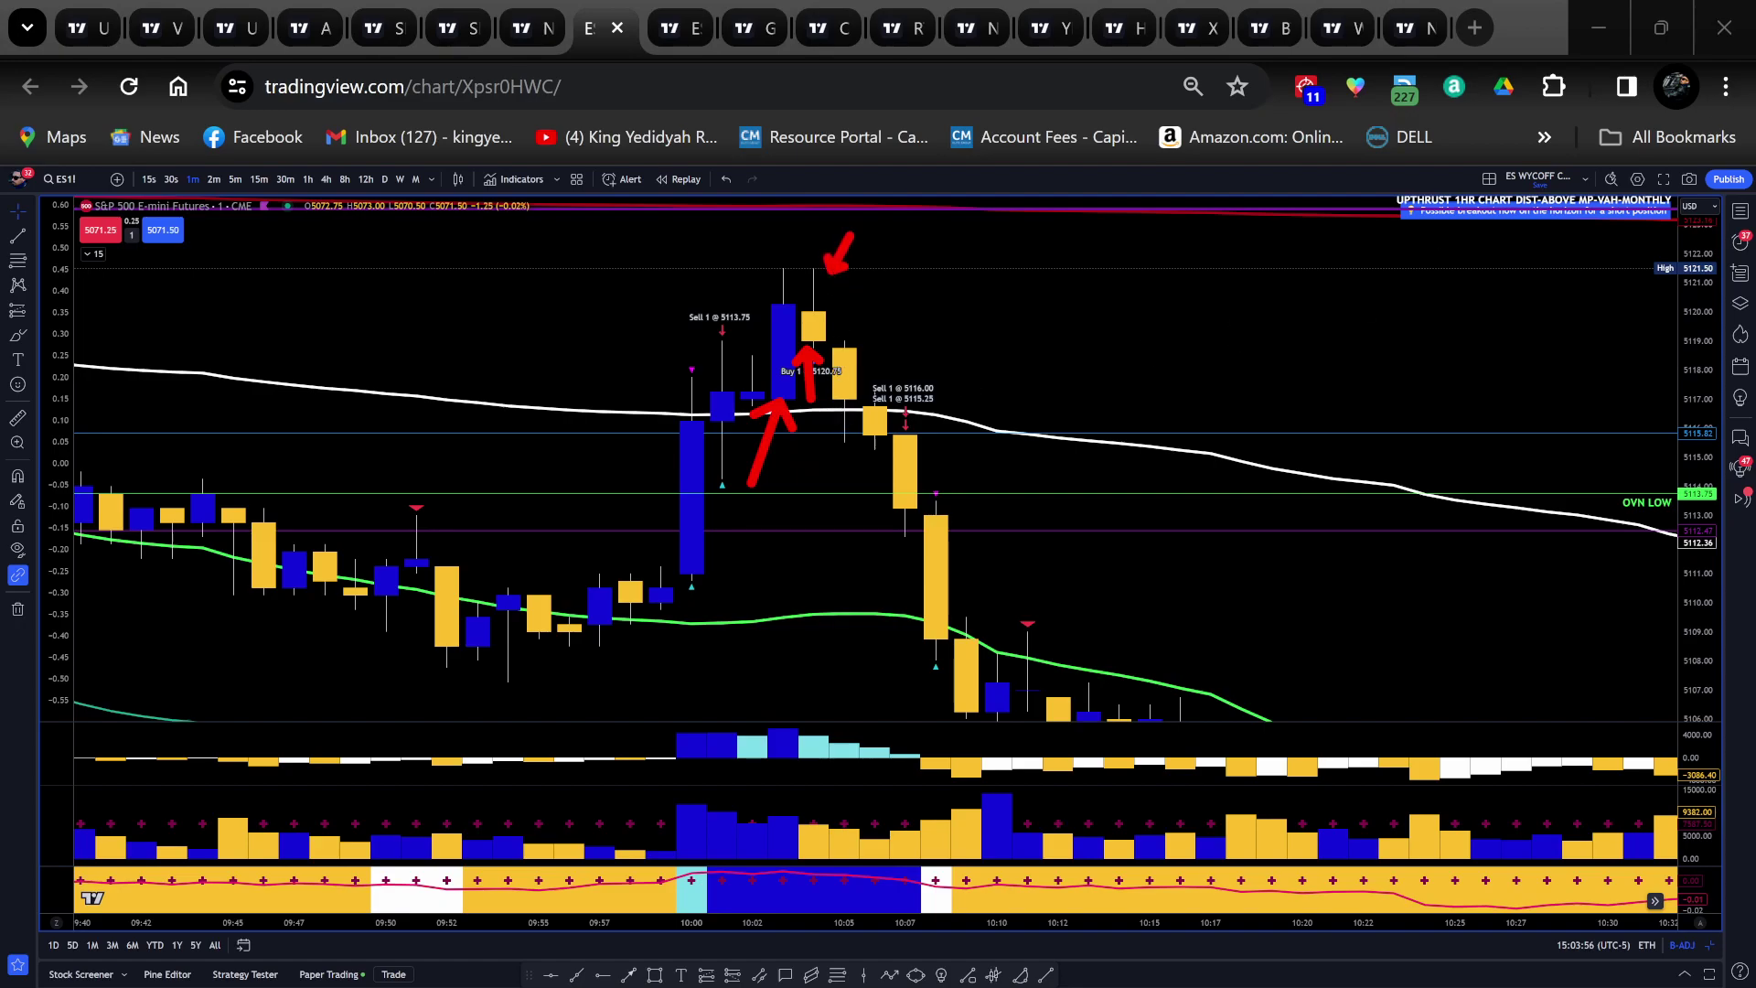
Clear the arrows, compress the price scale and shift the chart to show MP-VAH WEEKLY
{"action": "key", "text": "Escape"}
{"action": "left_click_drag", "start_coordinate": [847, 359], "coordinate": [850, 370]}
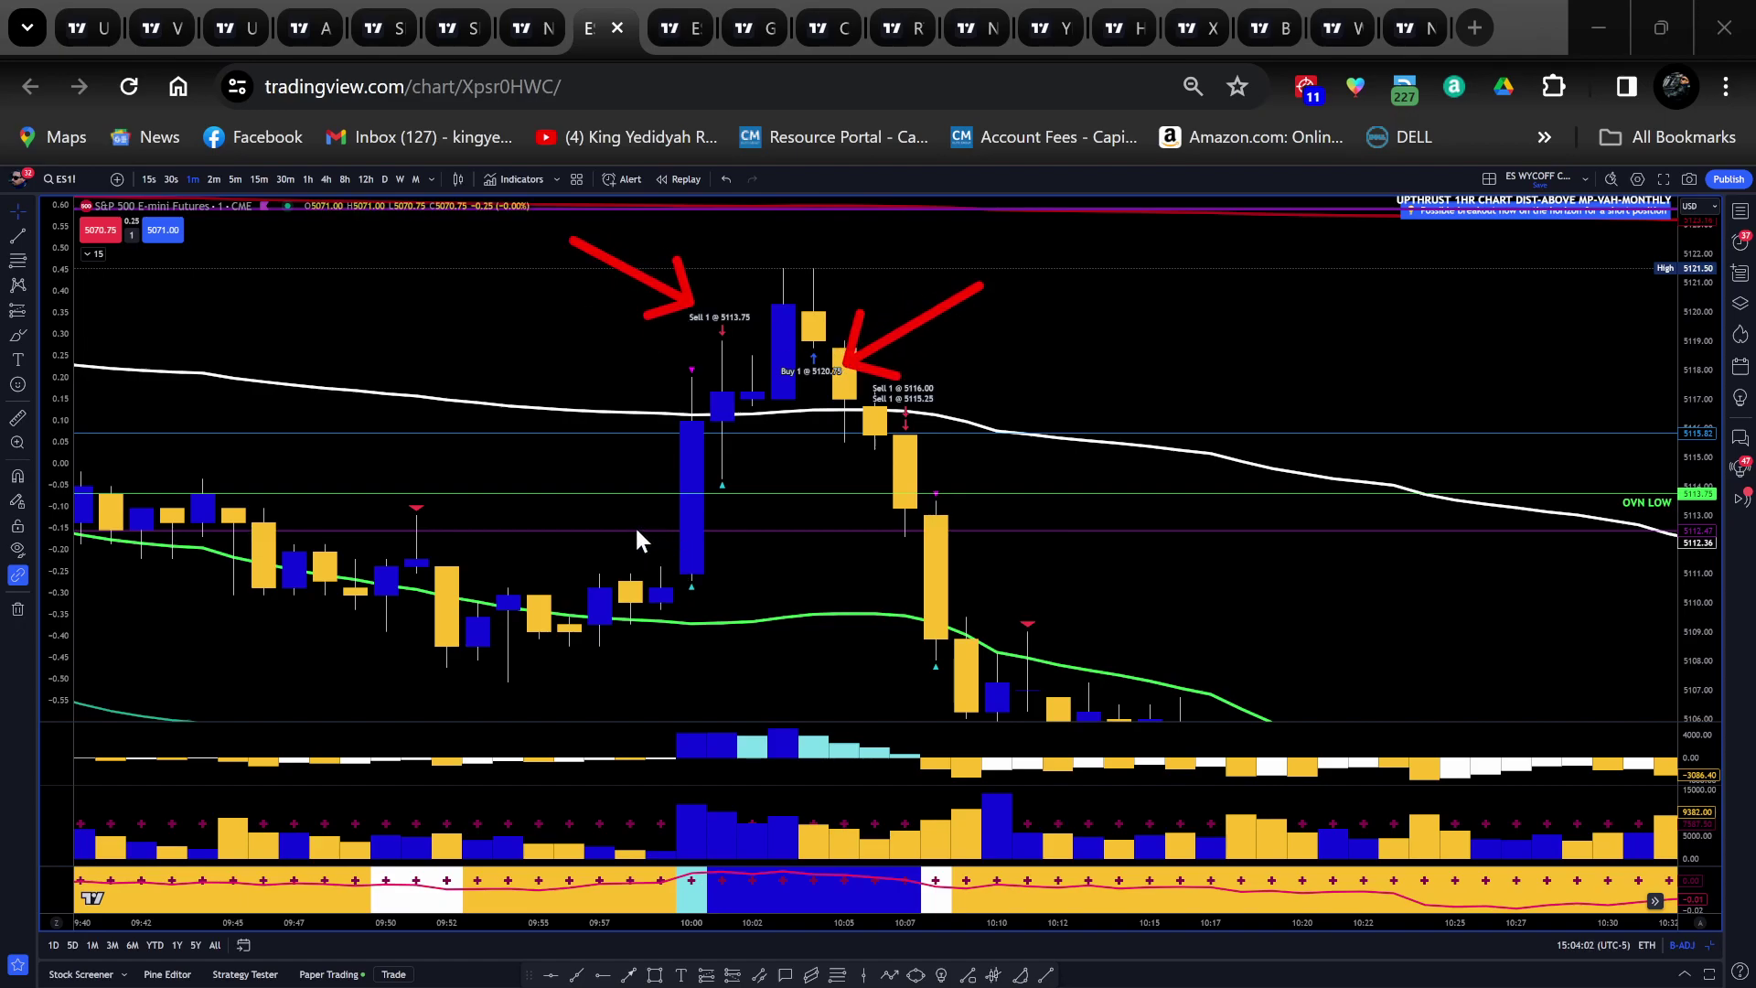
{"action": "key", "text": "Escape"}
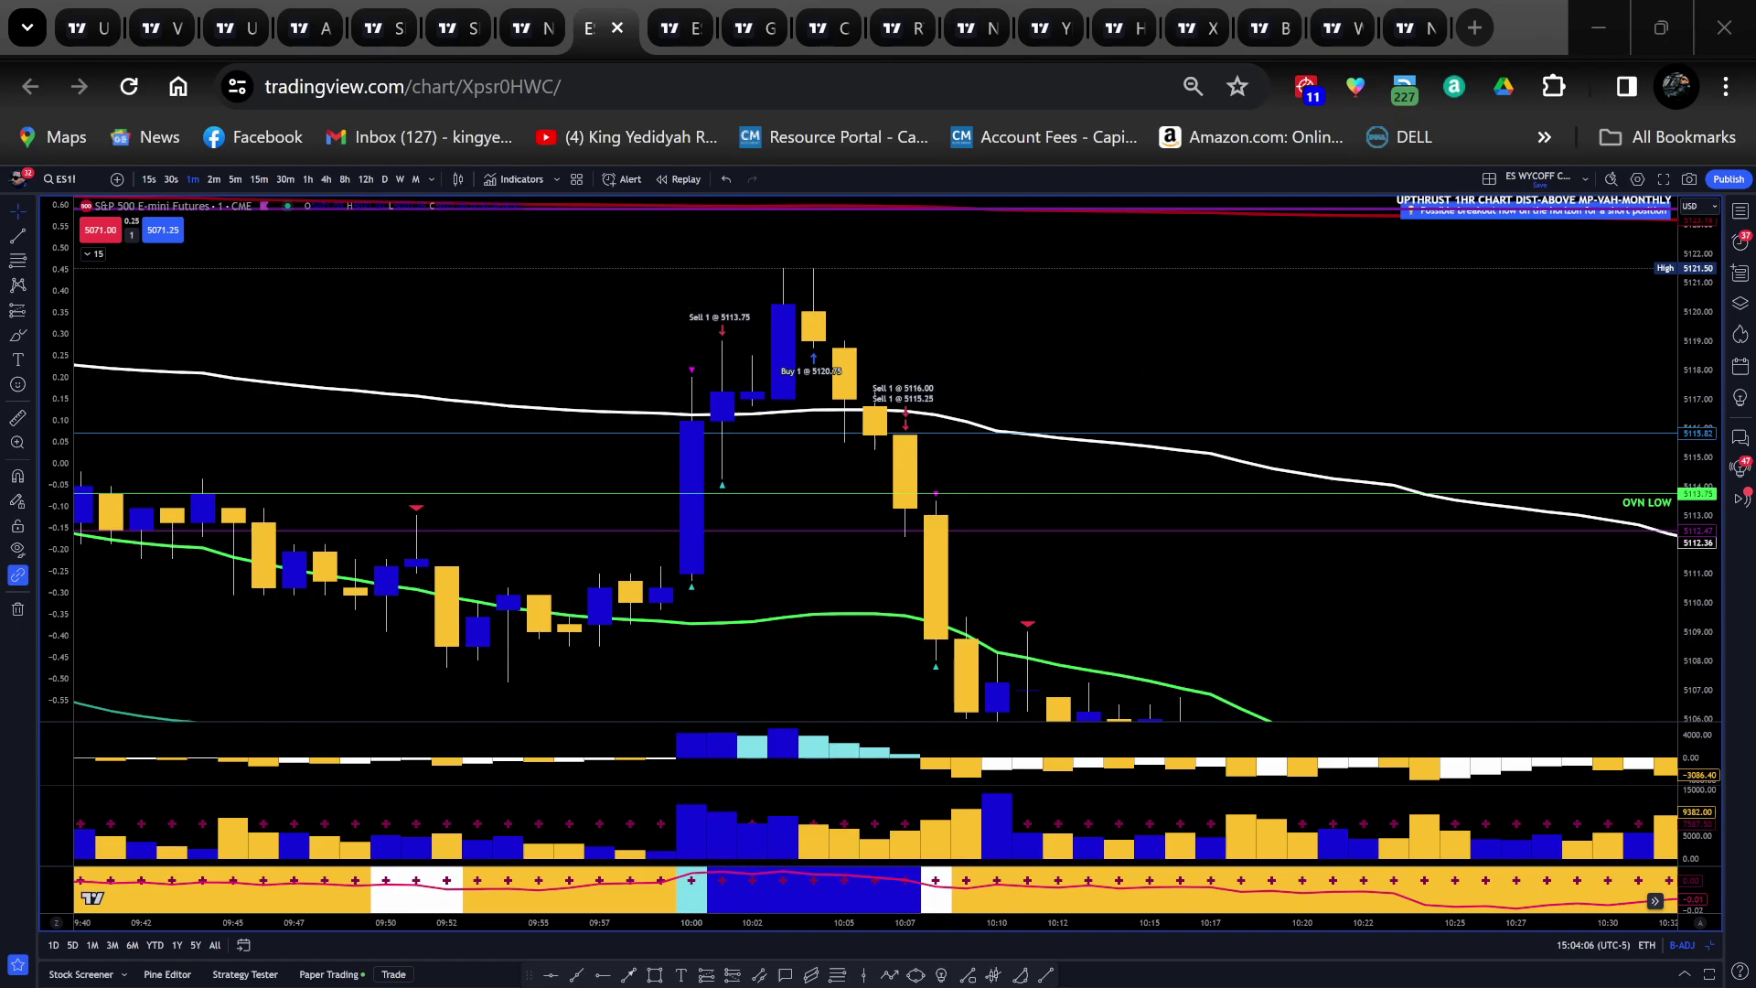
{"action": "left_click_drag", "start_coordinate": [1704, 439], "coordinate": [1703, 466]}
{"action": "left_click_drag", "start_coordinate": [1409, 370], "coordinate": [1281, 340]}
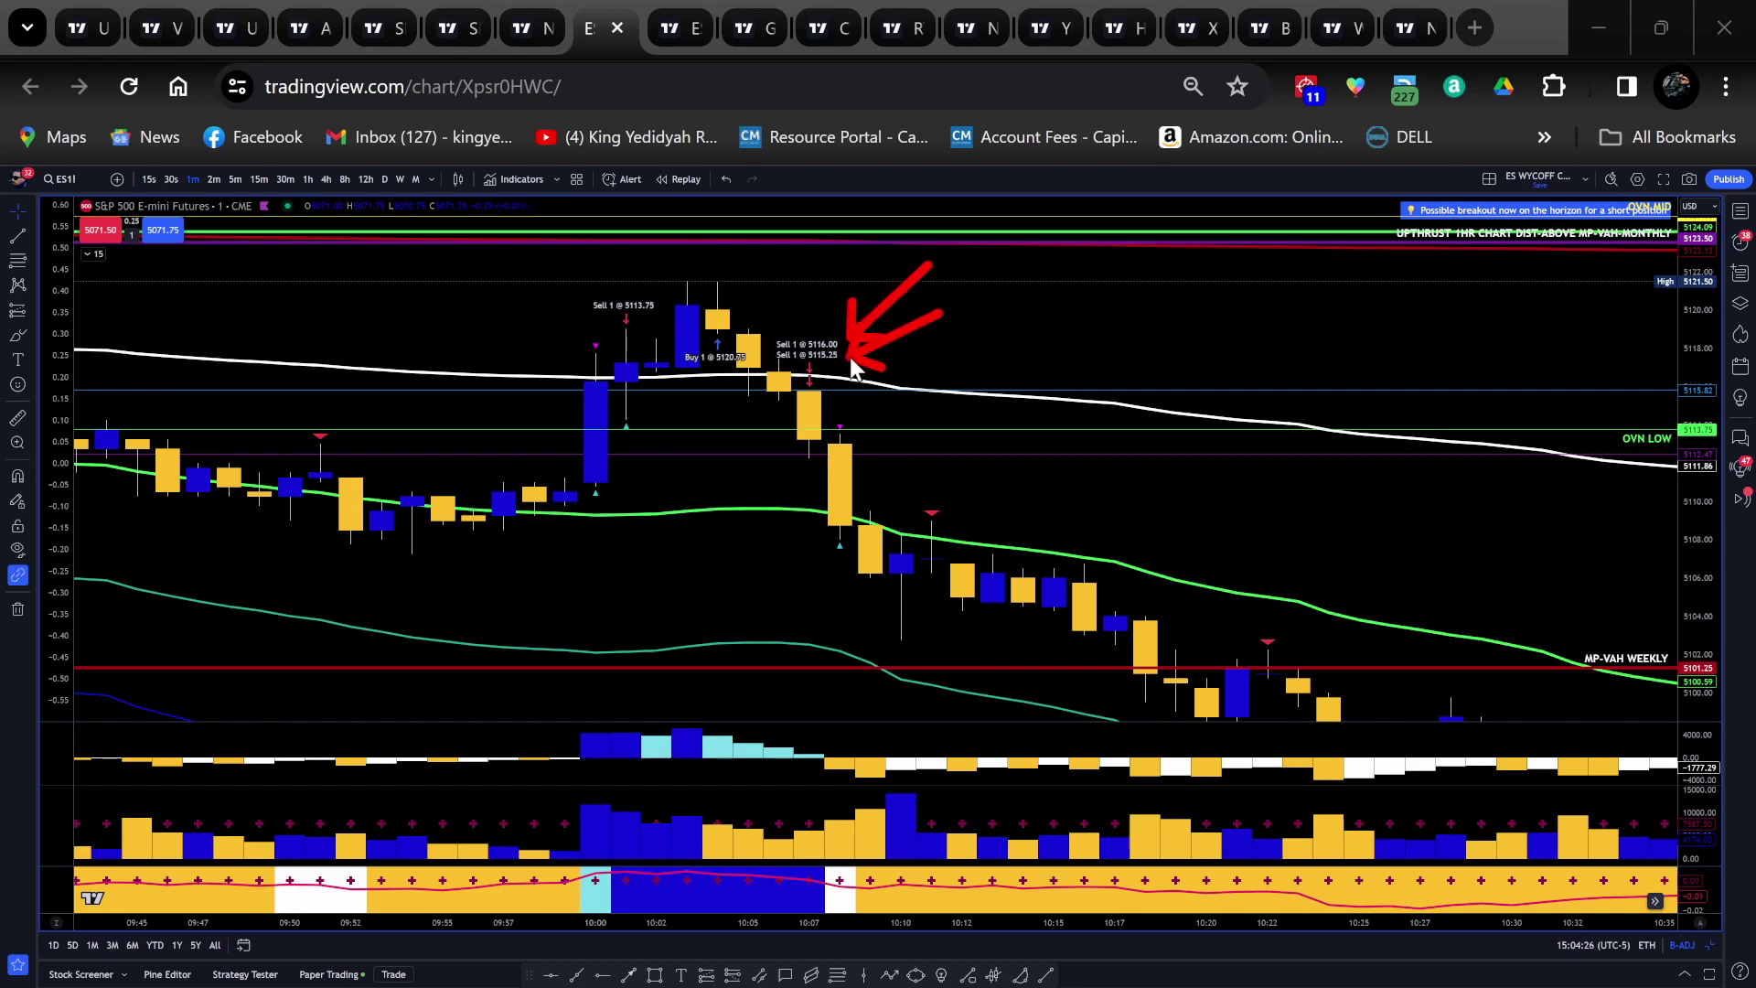
Draw four red arrows pointing at the white line past the sell markers
{"action": "left_click_drag", "start_coordinate": [1011, 302], "coordinate": [926, 378]}
{"action": "left_click_drag", "start_coordinate": [929, 344], "coordinate": [967, 378]}
{"action": "left_click_drag", "start_coordinate": [1059, 318], "coordinate": [1008, 377]}
{"action": "left_click_drag", "start_coordinate": [1009, 348], "coordinate": [1043, 375]}
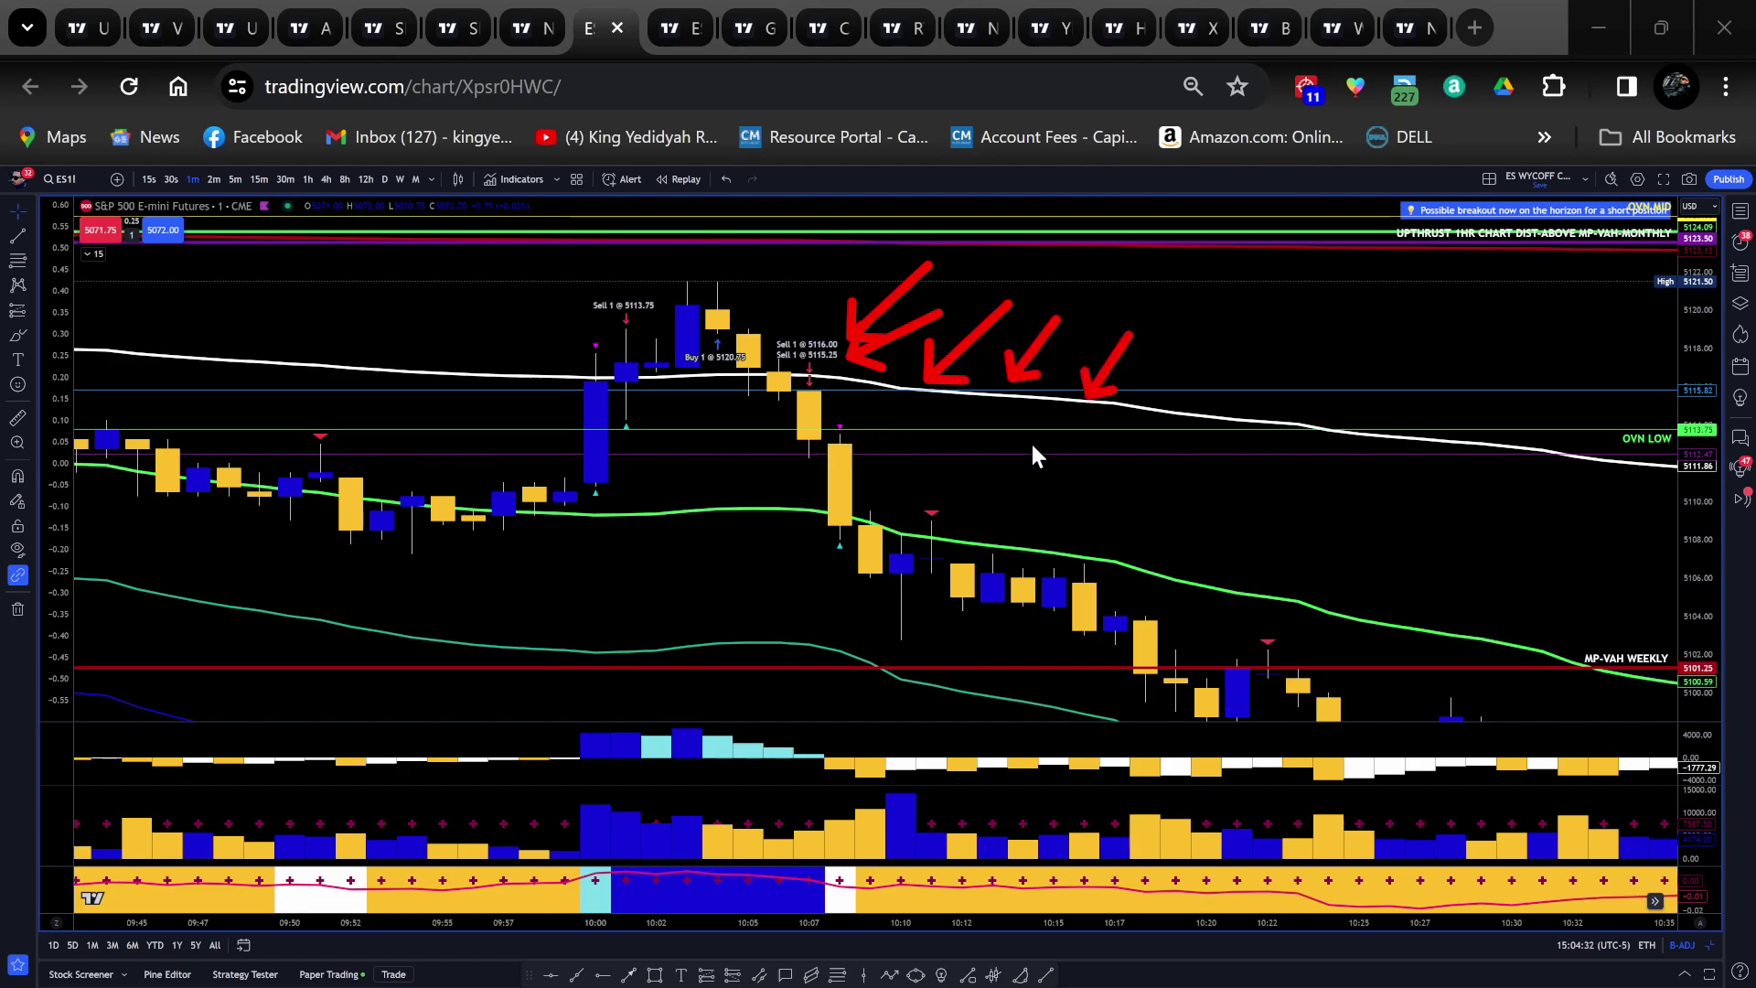
Draw a long arrow down to the 10:18 MP-VAH WEEKLY candle, discarding the OVN LOW arrow
{"action": "mouse_move", "coordinate": [1599, 322]}
{"action": "left_mouse_down"}
{"action": "mouse_move", "coordinate": [1672, 427]}
{"action": "mouse_move", "coordinate": [1678, 378]}
{"action": "left_mouse_up"}
{"action": "key", "text": "ctrl+z"}
{"action": "left_click_drag", "start_coordinate": [1602, 324], "coordinate": [821, 428]}
{"action": "mouse_move", "coordinate": [864, 372]}
{"action": "left_mouse_down"}
{"action": "mouse_move", "coordinate": [878, 474]}
{"action": "mouse_move", "coordinate": [816, 449]}
{"action": "mouse_move", "coordinate": [869, 562]}
{"action": "mouse_move", "coordinate": [933, 518]}
{"action": "mouse_move", "coordinate": [1577, 640]}
{"action": "mouse_move", "coordinate": [1617, 629]}
{"action": "mouse_move", "coordinate": [1606, 640]}
{"action": "mouse_move", "coordinate": [1642, 649]}
{"action": "mouse_move", "coordinate": [1555, 656]}
{"action": "mouse_move", "coordinate": [1622, 635]}
{"action": "mouse_move", "coordinate": [1670, 651]}
{"action": "mouse_move", "coordinate": [1120, 633]}
{"action": "mouse_move", "coordinate": [864, 519]}
{"action": "mouse_move", "coordinate": [1117, 615]}
{"action": "mouse_move", "coordinate": [1156, 659]}
{"action": "left_mouse_up"}
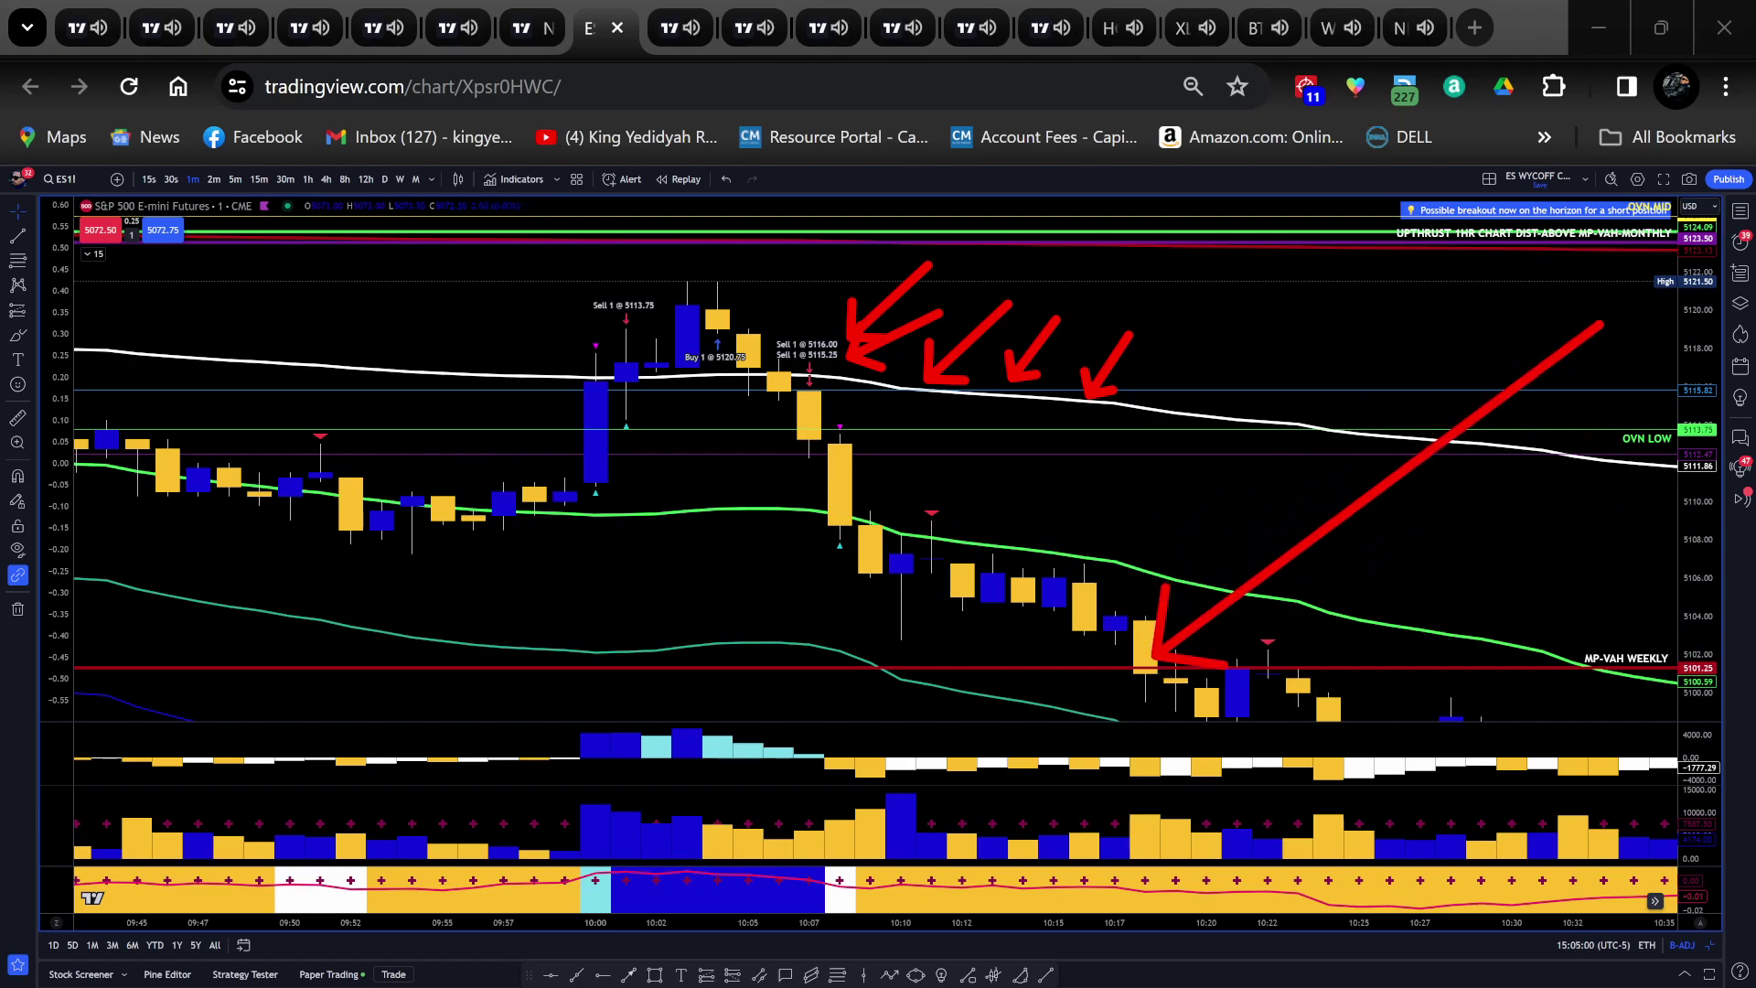
Clear the arrows, pan to the later decline, and arrow the candle on MP-VAH WEEKLY
{"action": "key", "text": "Escape"}
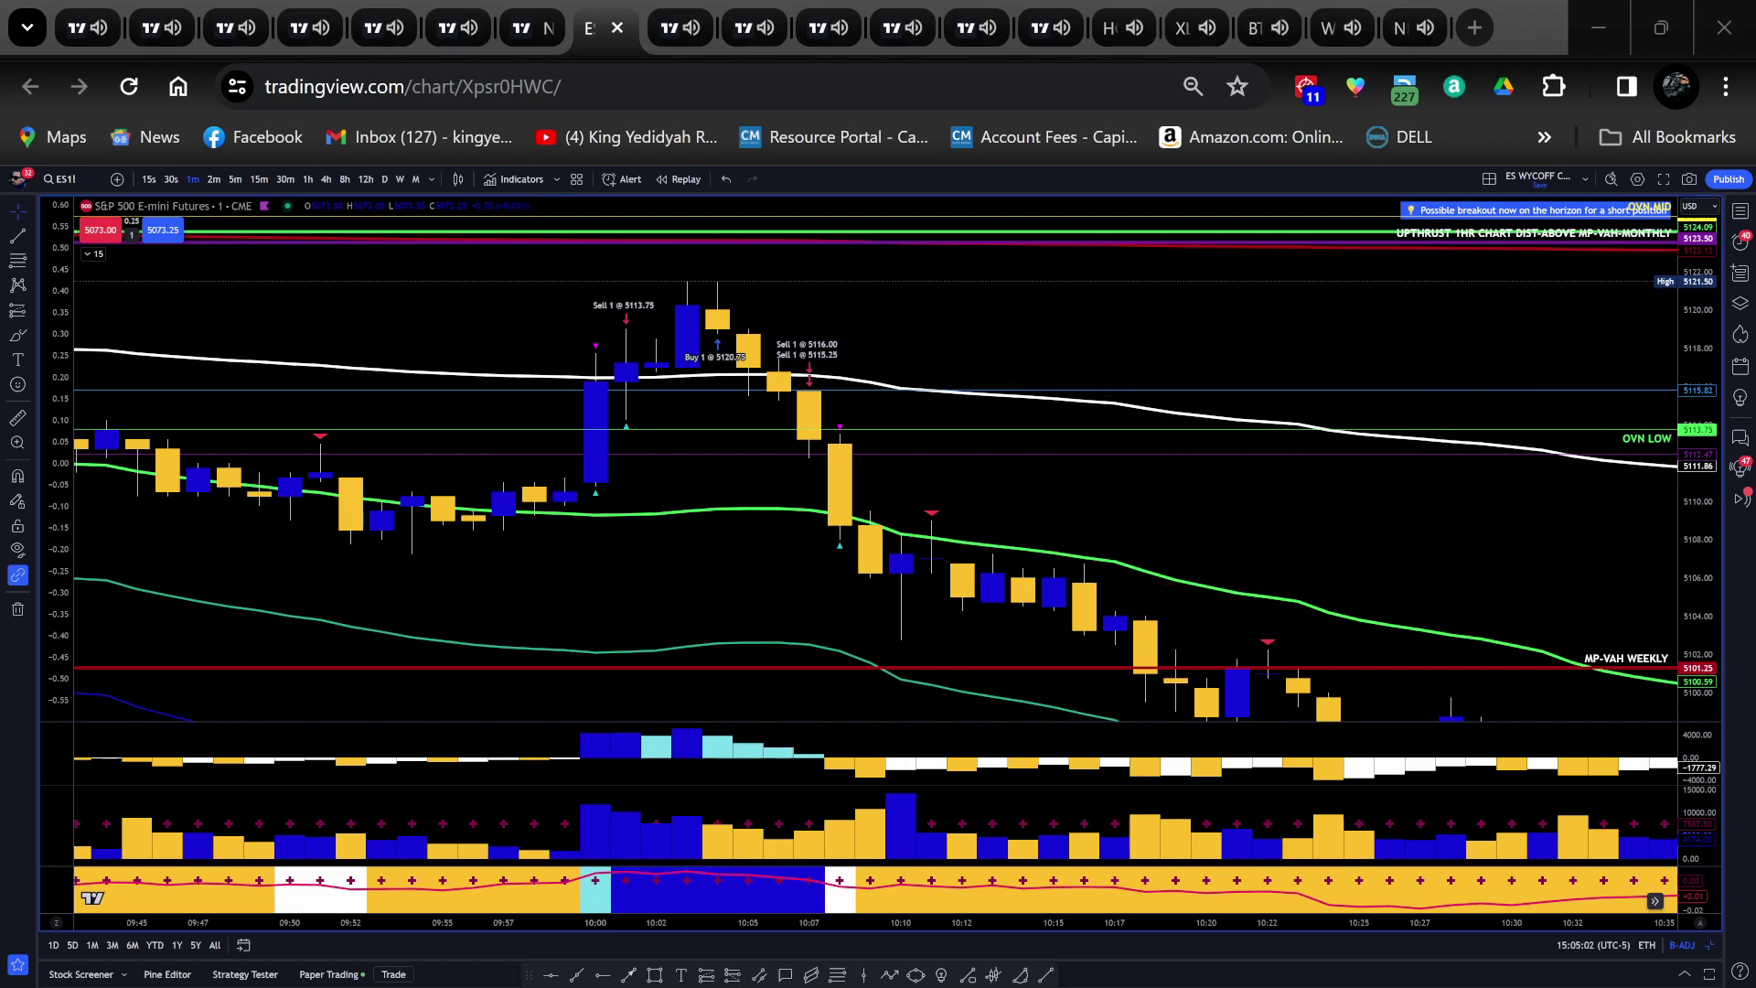
{"action": "mouse_move", "coordinate": [1455, 549]}
{"action": "left_mouse_down"}
{"action": "mouse_move", "coordinate": [1245, 398]}
{"action": "mouse_move", "coordinate": [1121, 338]}
{"action": "mouse_move", "coordinate": [987, 360]}
{"action": "left_mouse_up"}
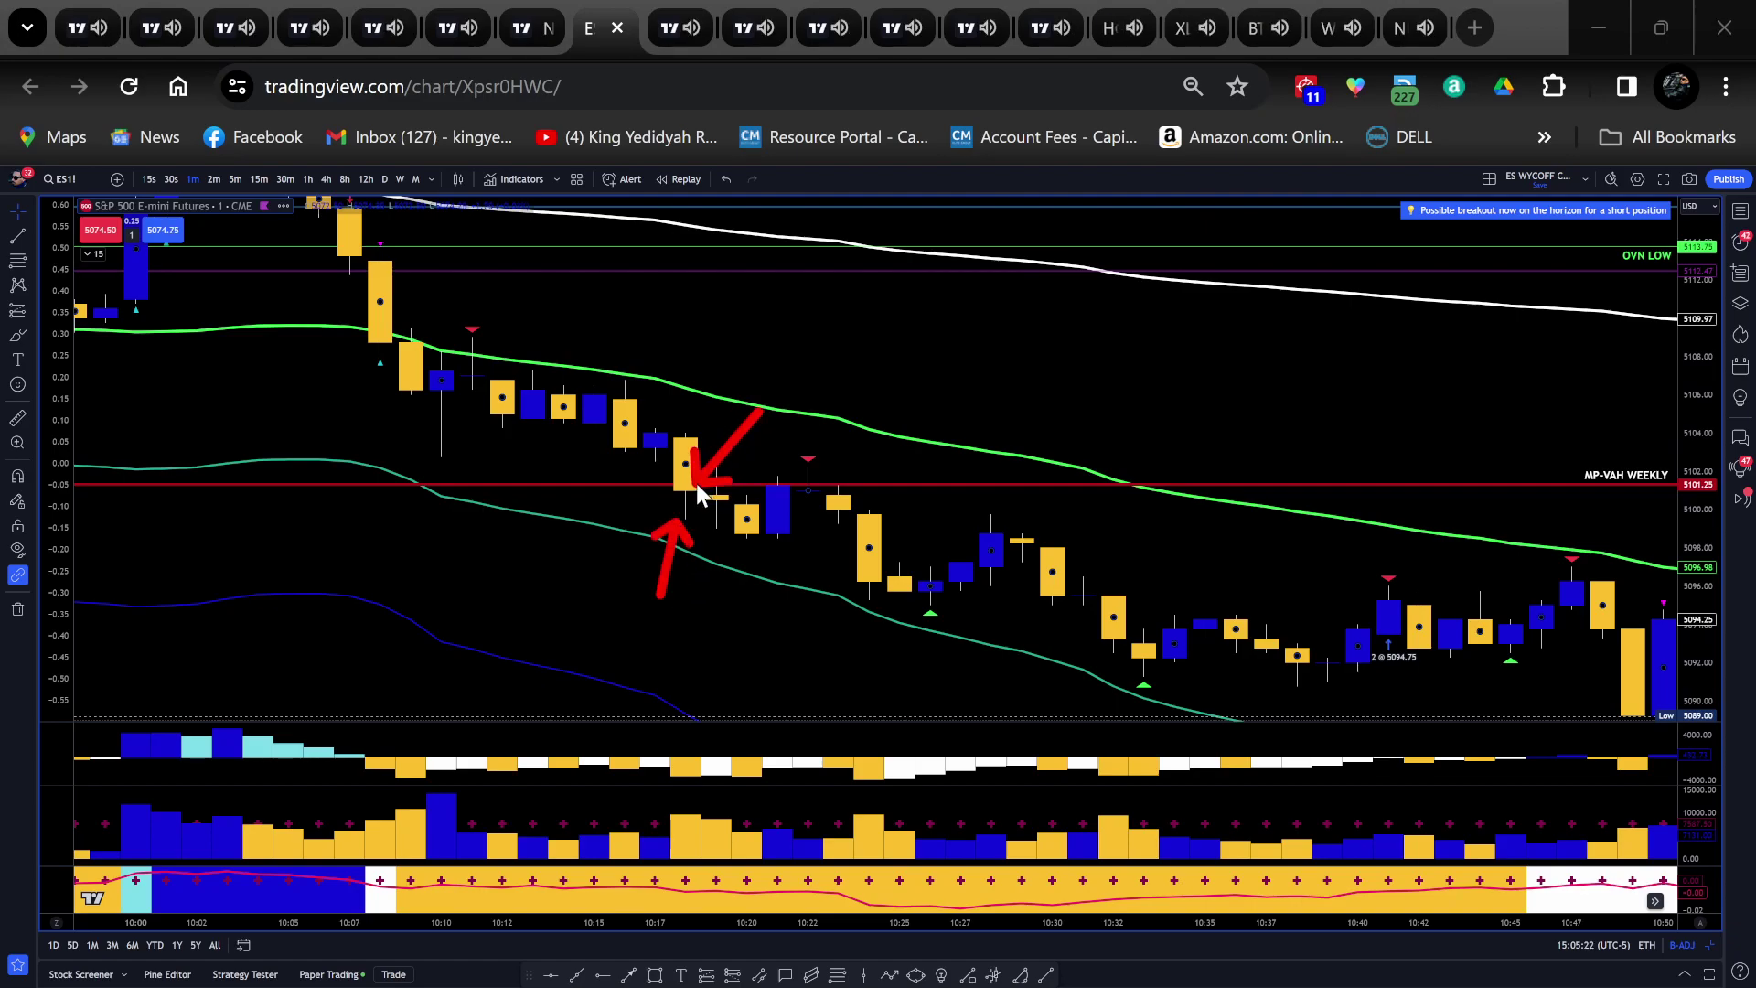
{"action": "mouse_move", "coordinate": [730, 475]}
{"action": "left_mouse_down"}
{"action": "mouse_move", "coordinate": [727, 442]}
{"action": "mouse_move", "coordinate": [710, 461]}
{"action": "left_mouse_up"}
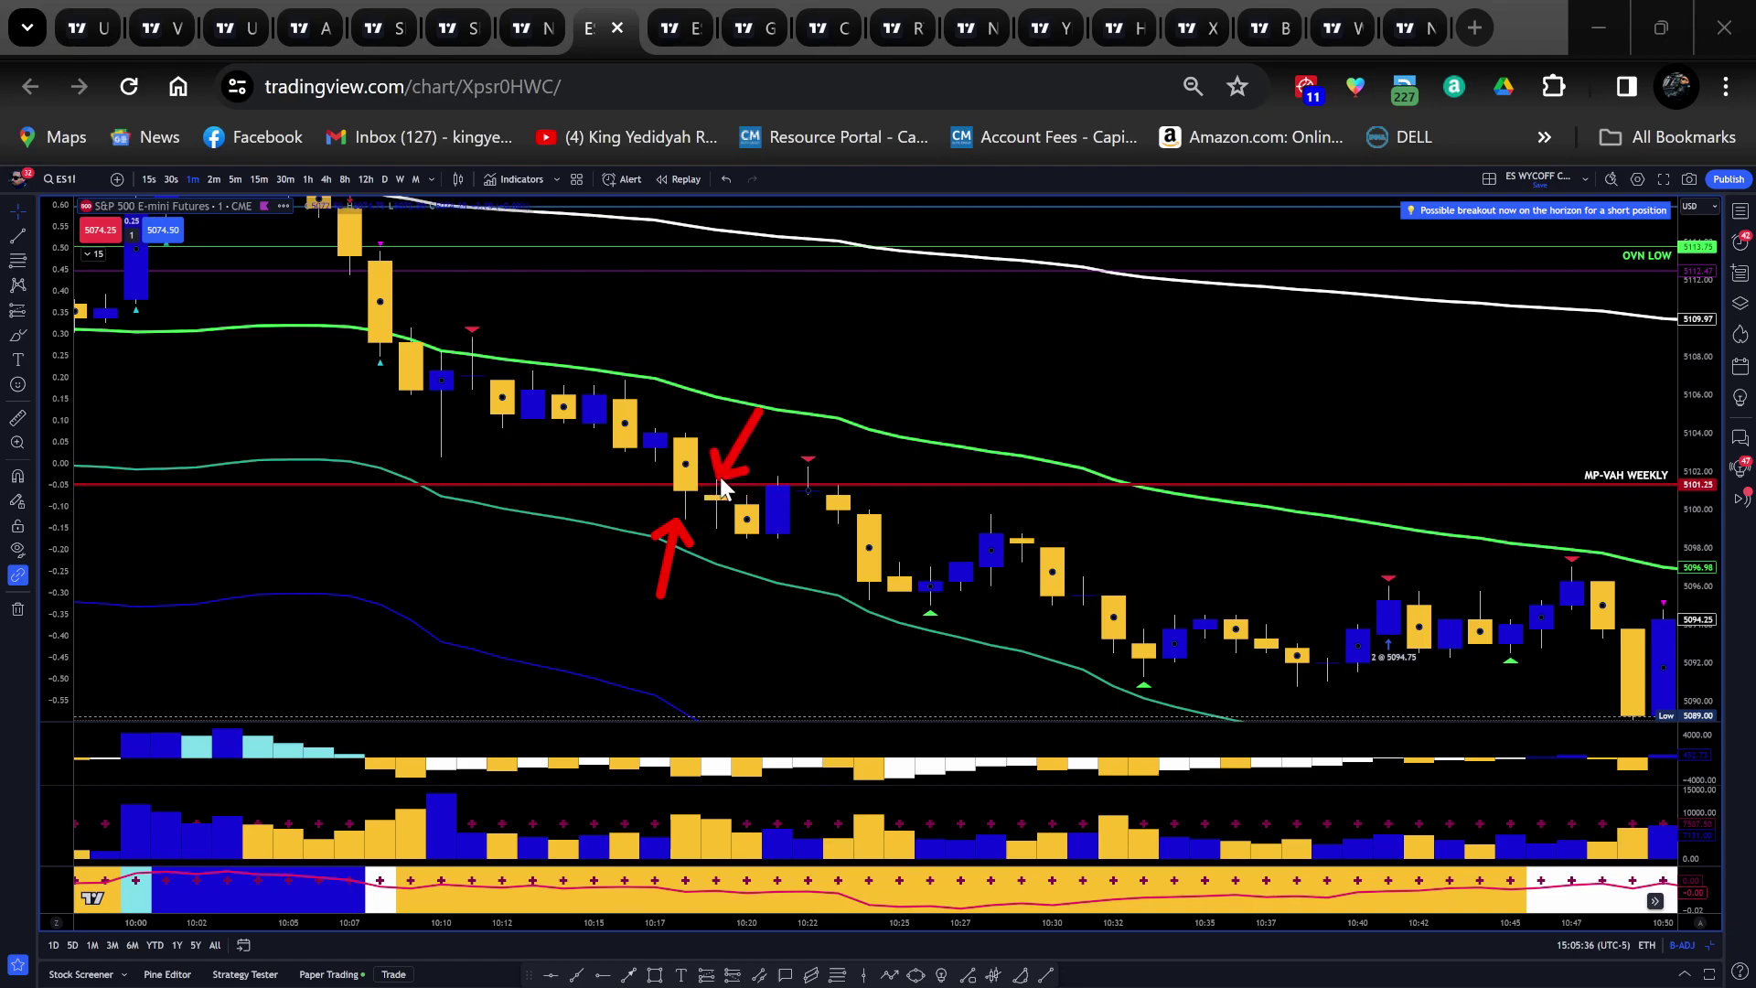
{"action": "mouse_move", "coordinate": [721, 493]}
{"action": "left_mouse_down"}
{"action": "mouse_move", "coordinate": [707, 464]}
{"action": "mouse_move", "coordinate": [696, 504]}
{"action": "mouse_move", "coordinate": [741, 509]}
{"action": "mouse_move", "coordinate": [766, 541]}
{"action": "mouse_move", "coordinate": [777, 482]}
{"action": "left_mouse_up"}
Draw a red arrow from the green-line retest candle down to the 10:41 bars at 5094.75
{"action": "mouse_move", "coordinate": [796, 463]}
{"action": "left_mouse_down"}
{"action": "mouse_move", "coordinate": [893, 581]}
{"action": "mouse_move", "coordinate": [881, 487]}
{"action": "mouse_move", "coordinate": [849, 424]}
{"action": "left_mouse_up"}
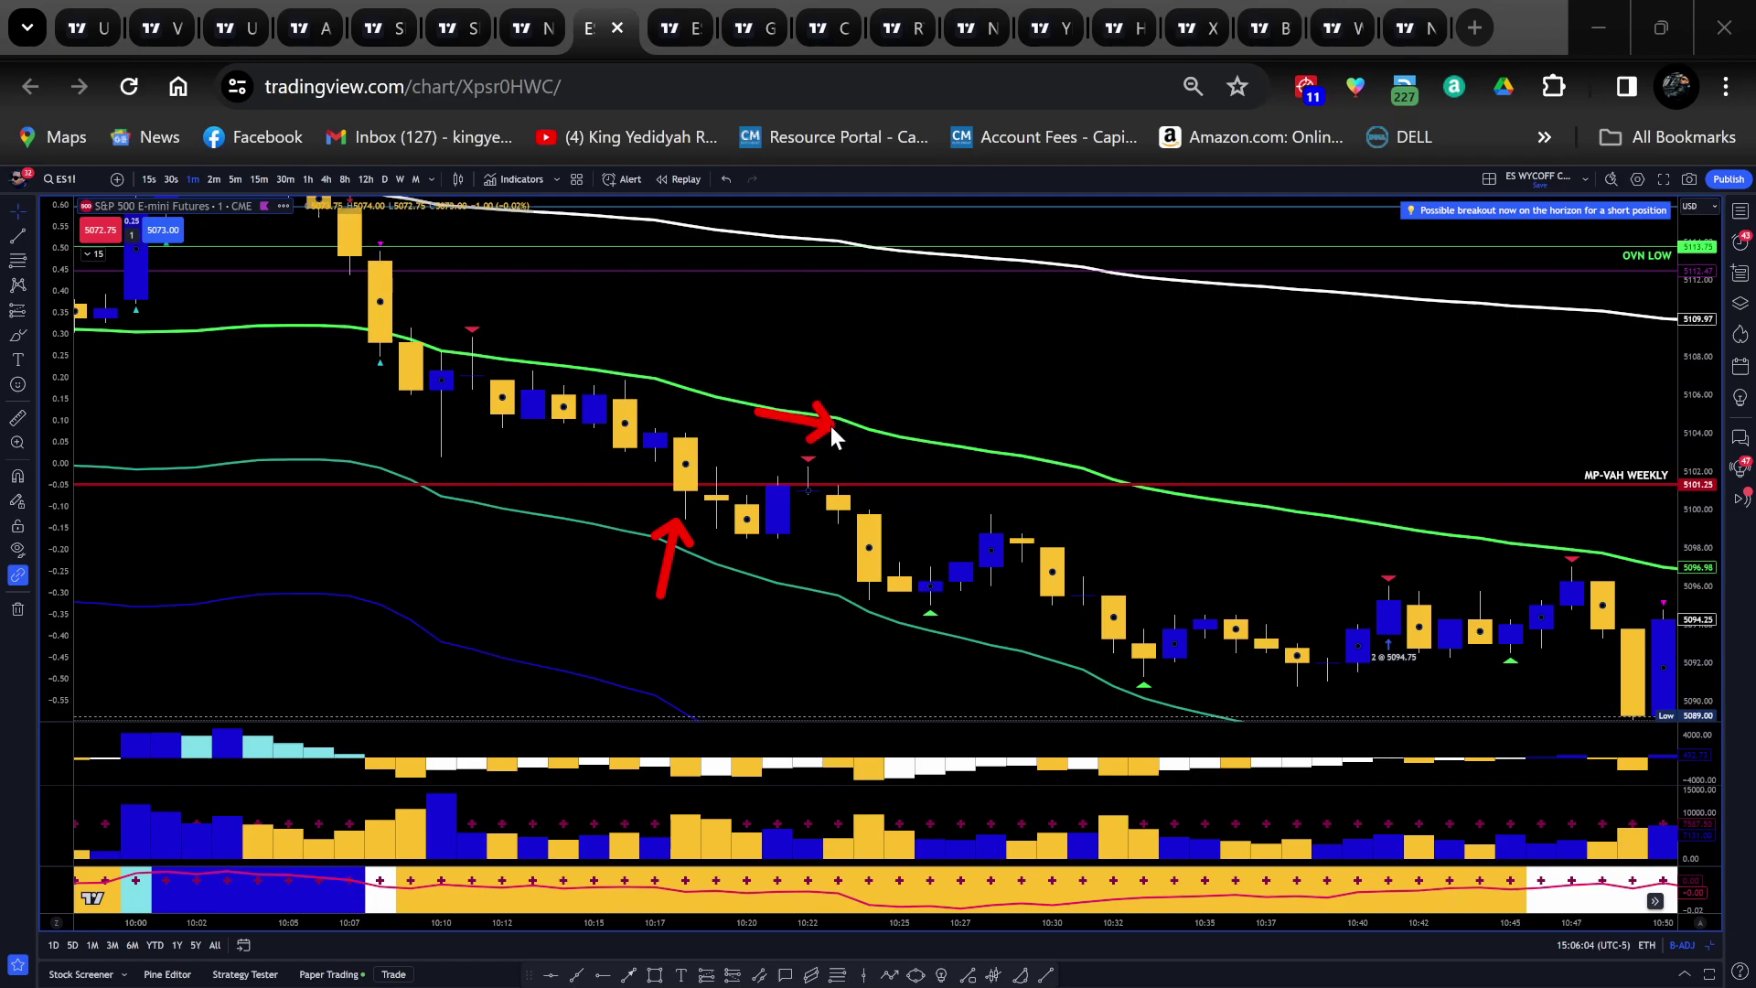
{"action": "mouse_move", "coordinate": [847, 428]}
{"action": "left_mouse_down"}
{"action": "mouse_move", "coordinate": [876, 590]}
{"action": "mouse_move", "coordinate": [933, 593]}
{"action": "mouse_move", "coordinate": [956, 627]}
{"action": "mouse_move", "coordinate": [976, 629]}
{"action": "mouse_move", "coordinate": [997, 508]}
{"action": "mouse_move", "coordinate": [832, 480]}
{"action": "mouse_move", "coordinate": [962, 571]}
{"action": "mouse_move", "coordinate": [987, 514]}
{"action": "mouse_move", "coordinate": [870, 561]}
{"action": "mouse_move", "coordinate": [963, 525]}
{"action": "mouse_move", "coordinate": [1012, 537]}
{"action": "mouse_move", "coordinate": [1145, 652]}
{"action": "mouse_move", "coordinate": [1197, 618]}
{"action": "mouse_move", "coordinate": [1326, 666]}
{"action": "mouse_move", "coordinate": [1382, 638]}
{"action": "left_mouse_up"}
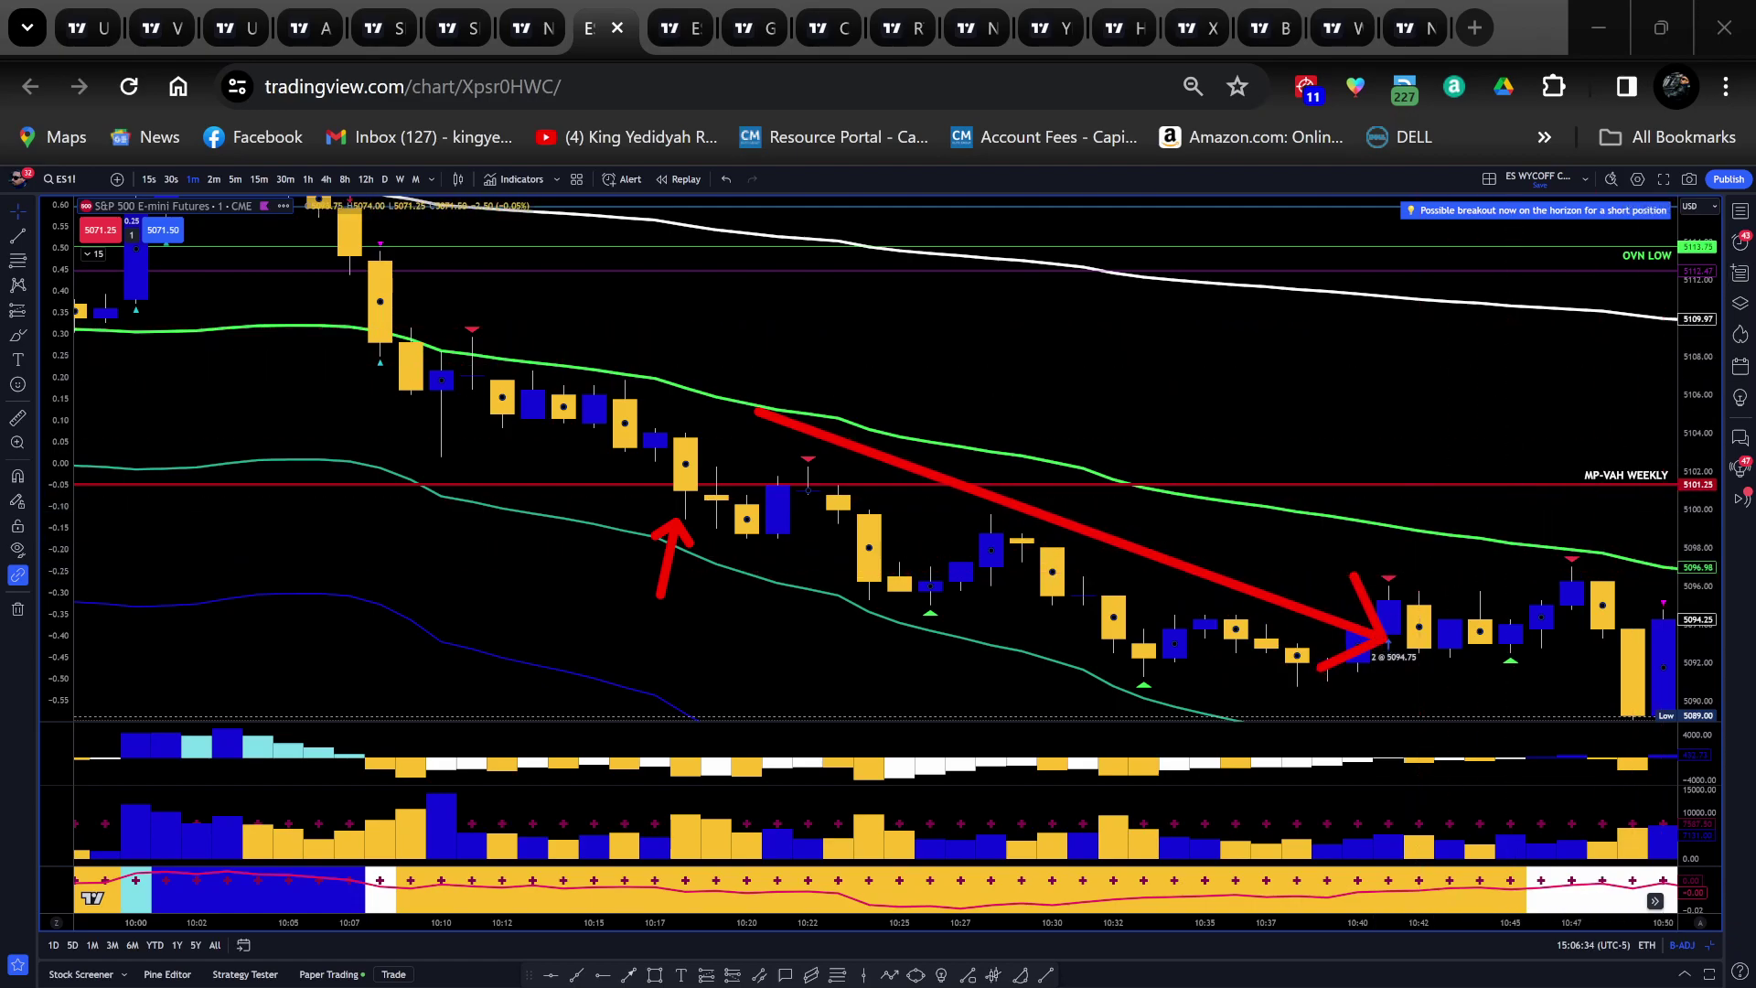
Clear both arrows and pan so the bars from 10:05 are in view
{"action": "key", "text": "Escape"}
{"action": "left_click_drag", "start_coordinate": [1372, 588], "coordinate": [930, 549]}
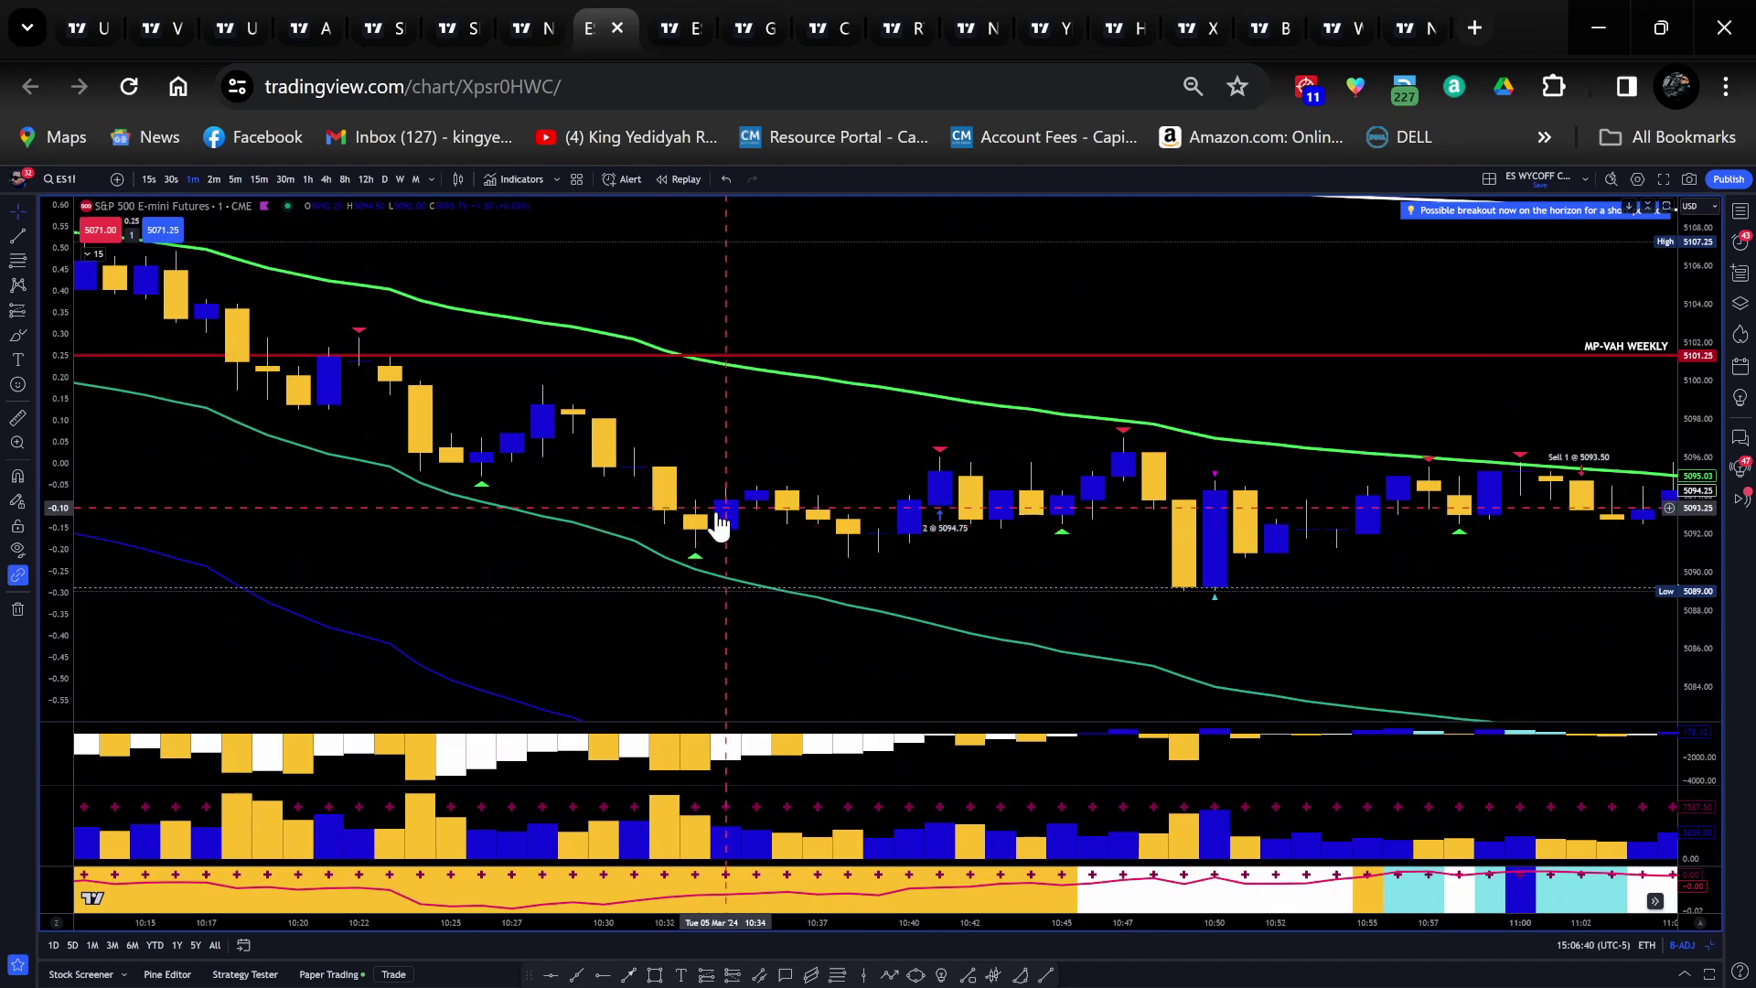
{"action": "left_click_drag", "start_coordinate": [1015, 561], "coordinate": [1144, 586]}
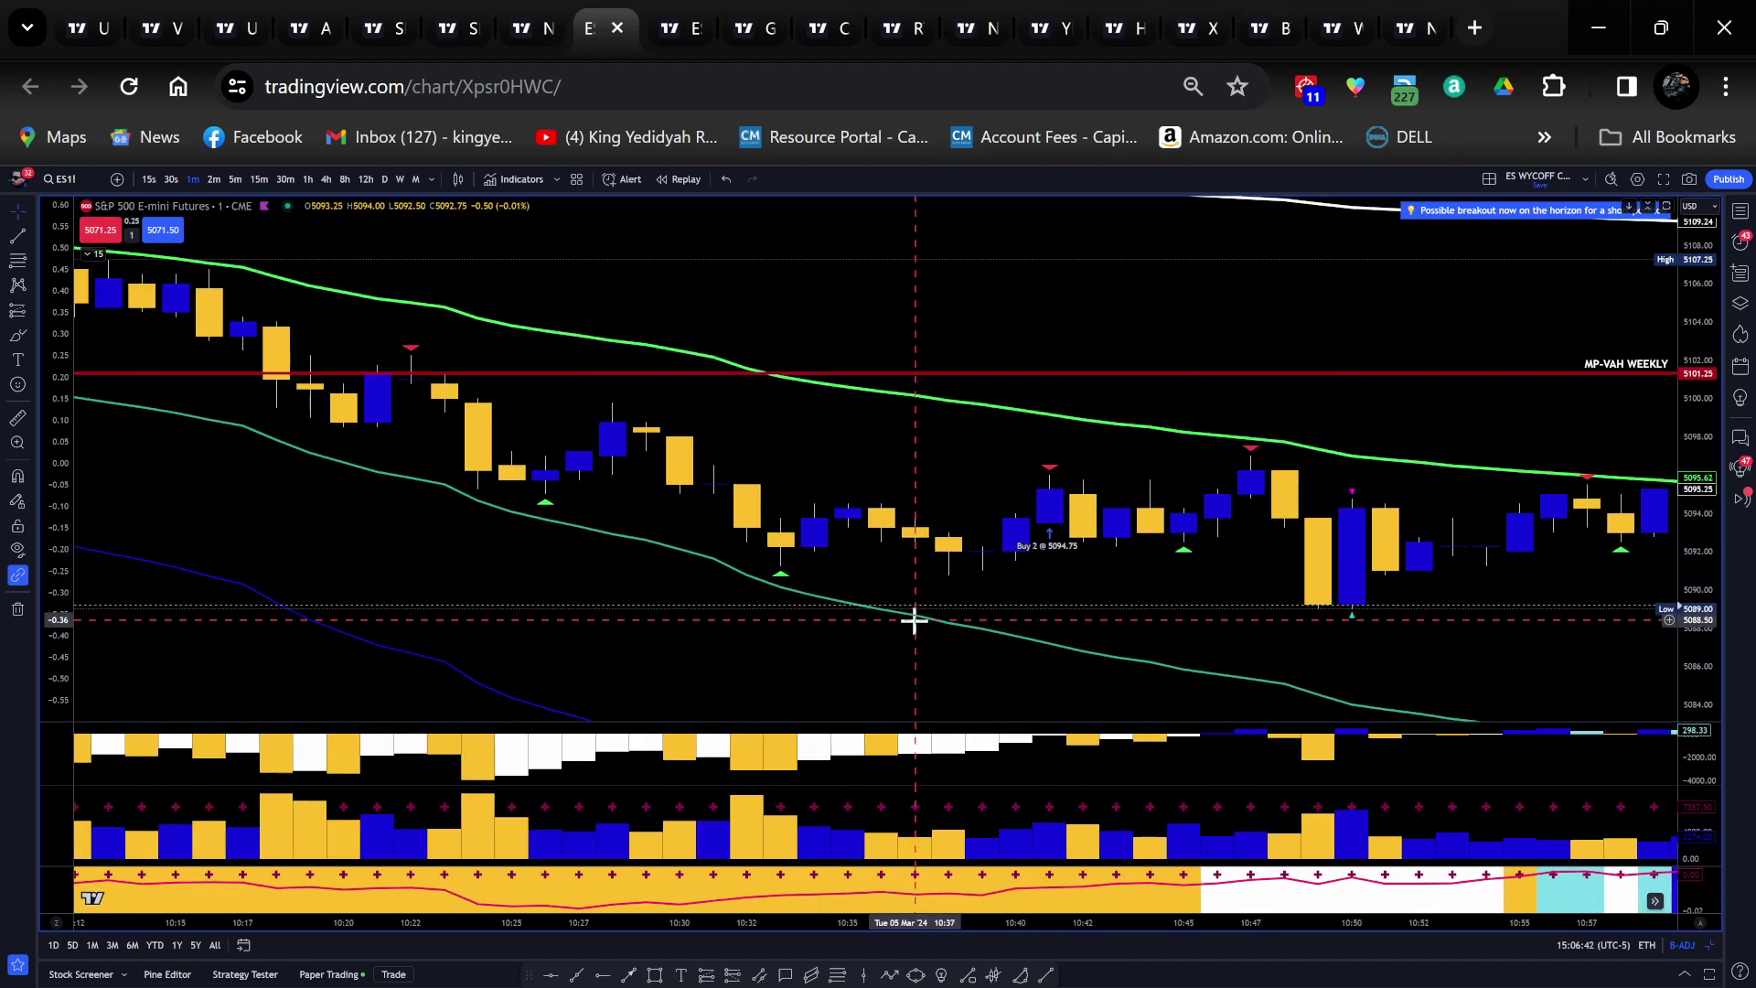
{"action": "left_click_drag", "start_coordinate": [745, 428], "coordinate": [1031, 510]}
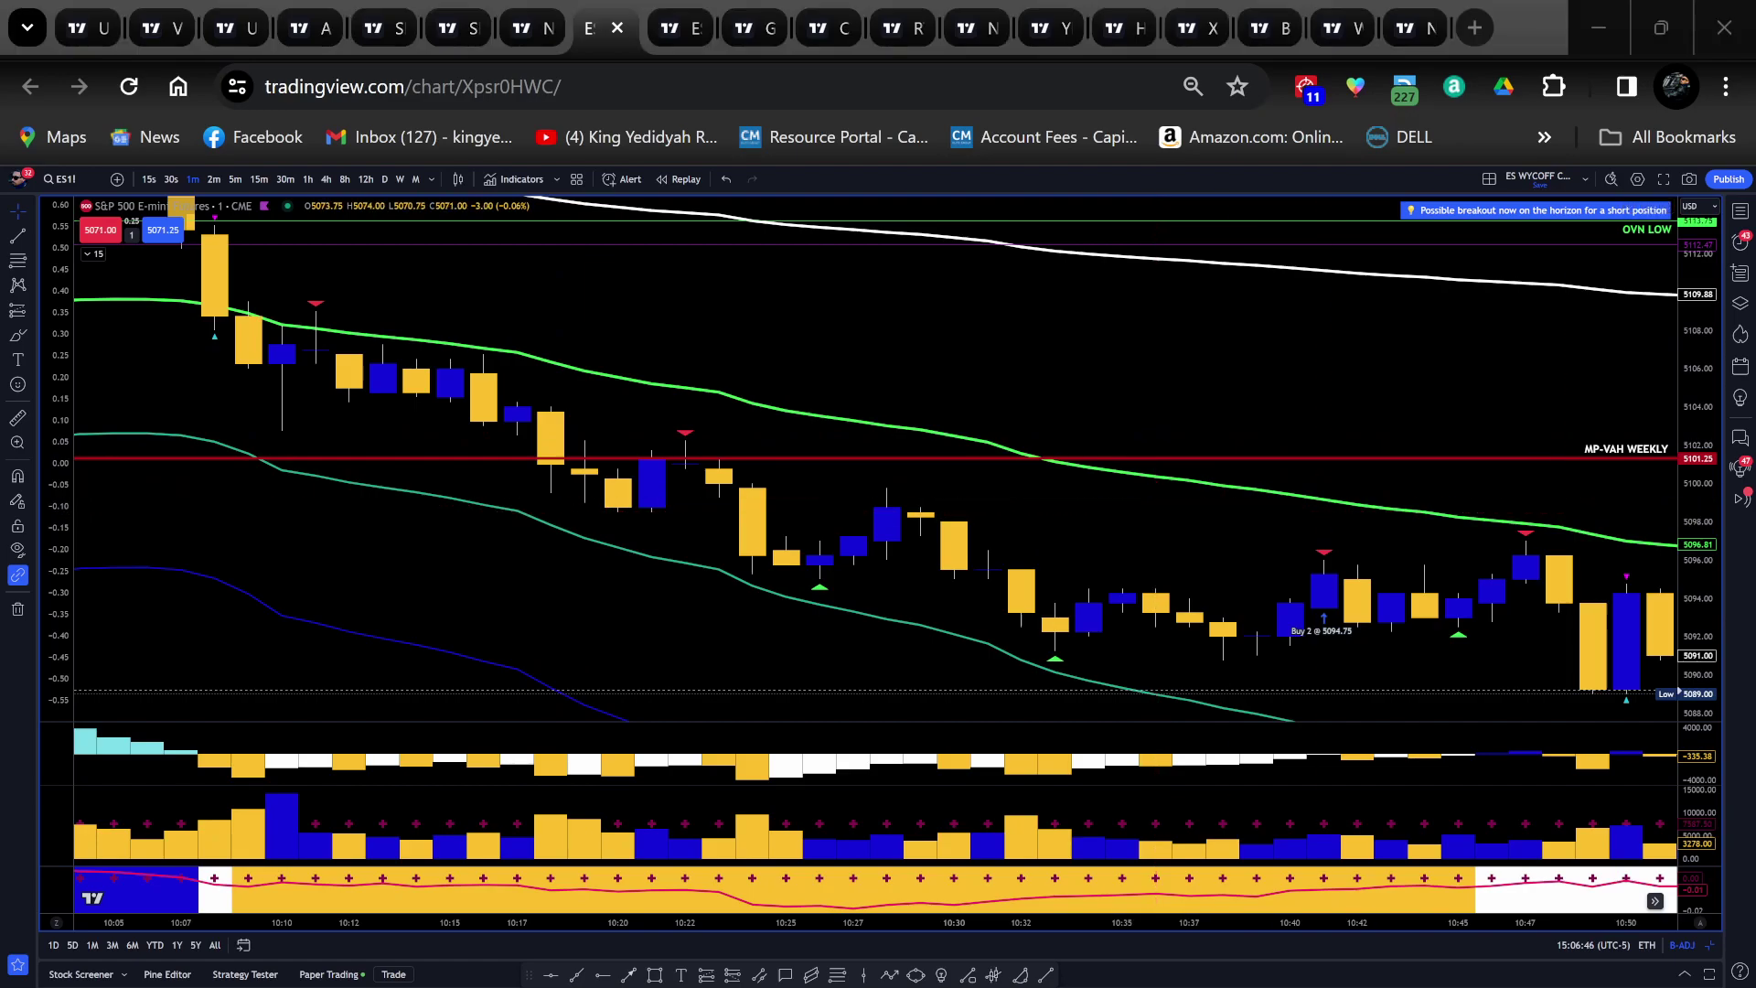
Draw a red arrow along the decline ending at the 10:32 low
{"action": "mouse_move", "coordinate": [623, 552]}
{"action": "left_mouse_down"}
{"action": "mouse_move", "coordinate": [926, 606]}
{"action": "mouse_move", "coordinate": [1015, 642]}
{"action": "left_mouse_up"}
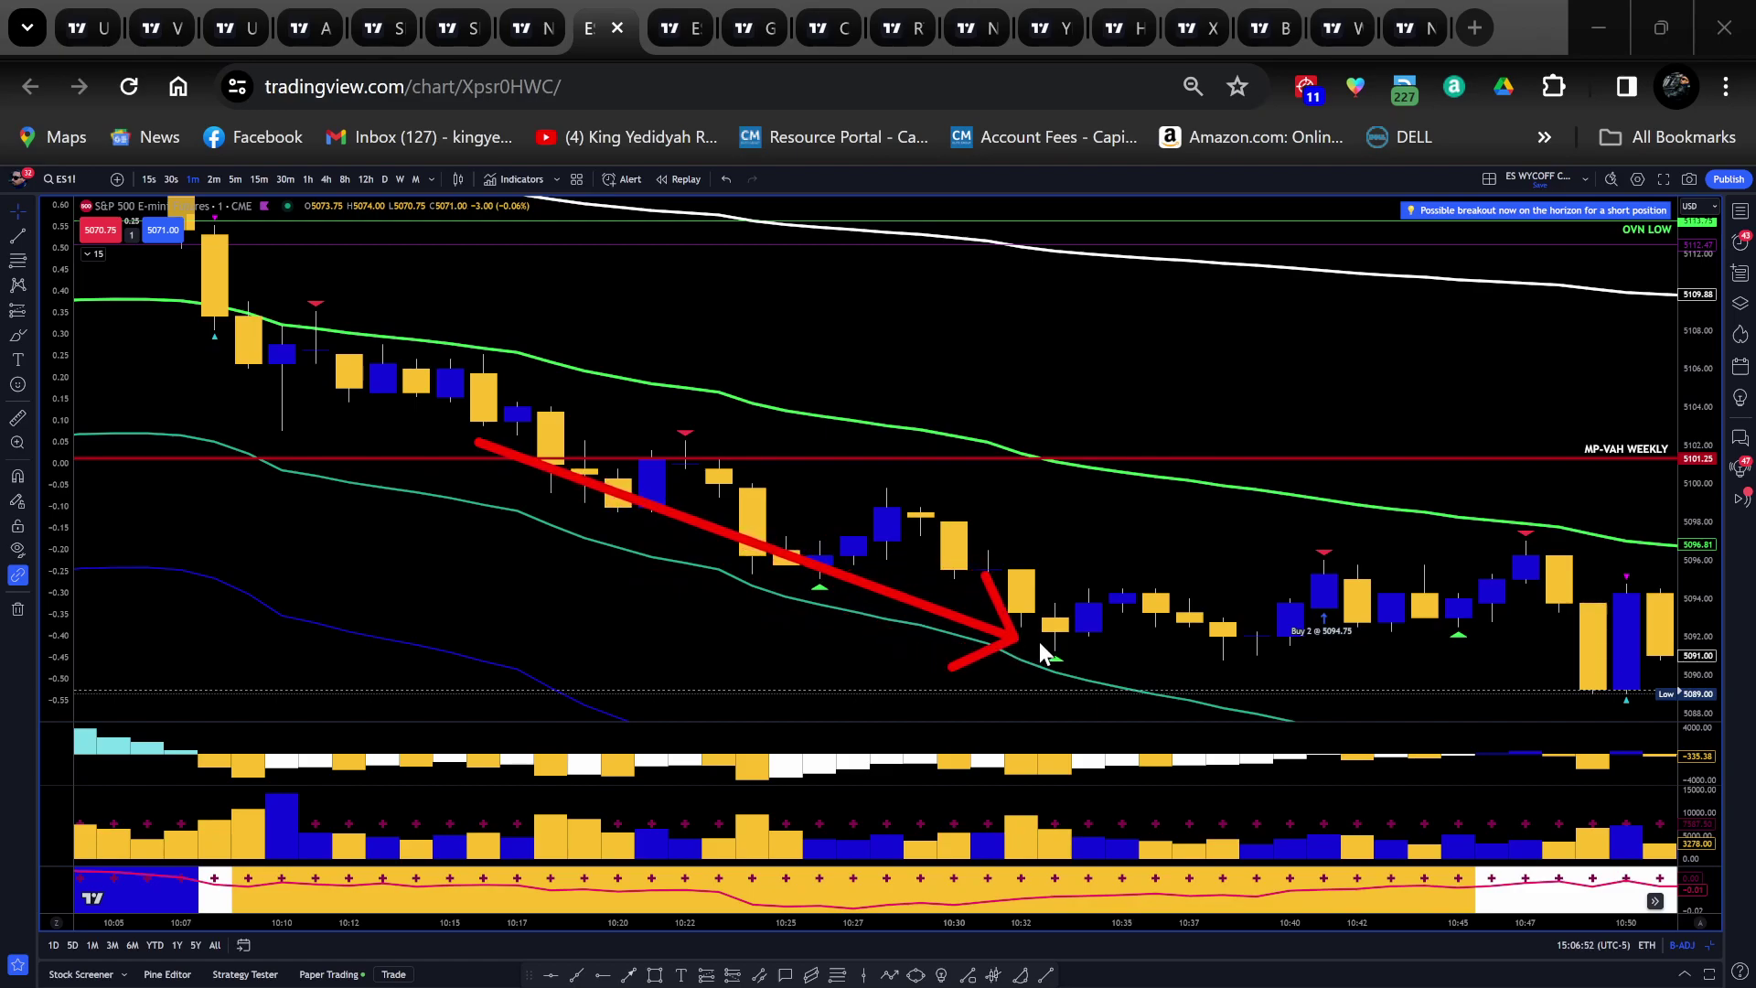
{"action": "left_click_drag", "start_coordinate": [1161, 647], "coordinate": [1152, 656]}
{"action": "mouse_move", "coordinate": [1047, 650]}
{"action": "left_mouse_down"}
{"action": "mouse_move", "coordinate": [1219, 660]}
{"action": "mouse_move", "coordinate": [1213, 633]}
{"action": "mouse_move", "coordinate": [1237, 653]}
{"action": "mouse_move", "coordinate": [1251, 634]}
{"action": "mouse_move", "coordinate": [1233, 657]}
{"action": "mouse_move", "coordinate": [1315, 602]}
{"action": "mouse_move", "coordinate": [1317, 625]}
{"action": "mouse_move", "coordinate": [1312, 601]}
{"action": "mouse_move", "coordinate": [1315, 624]}
{"action": "mouse_move", "coordinate": [1137, 679]}
{"action": "left_mouse_up"}
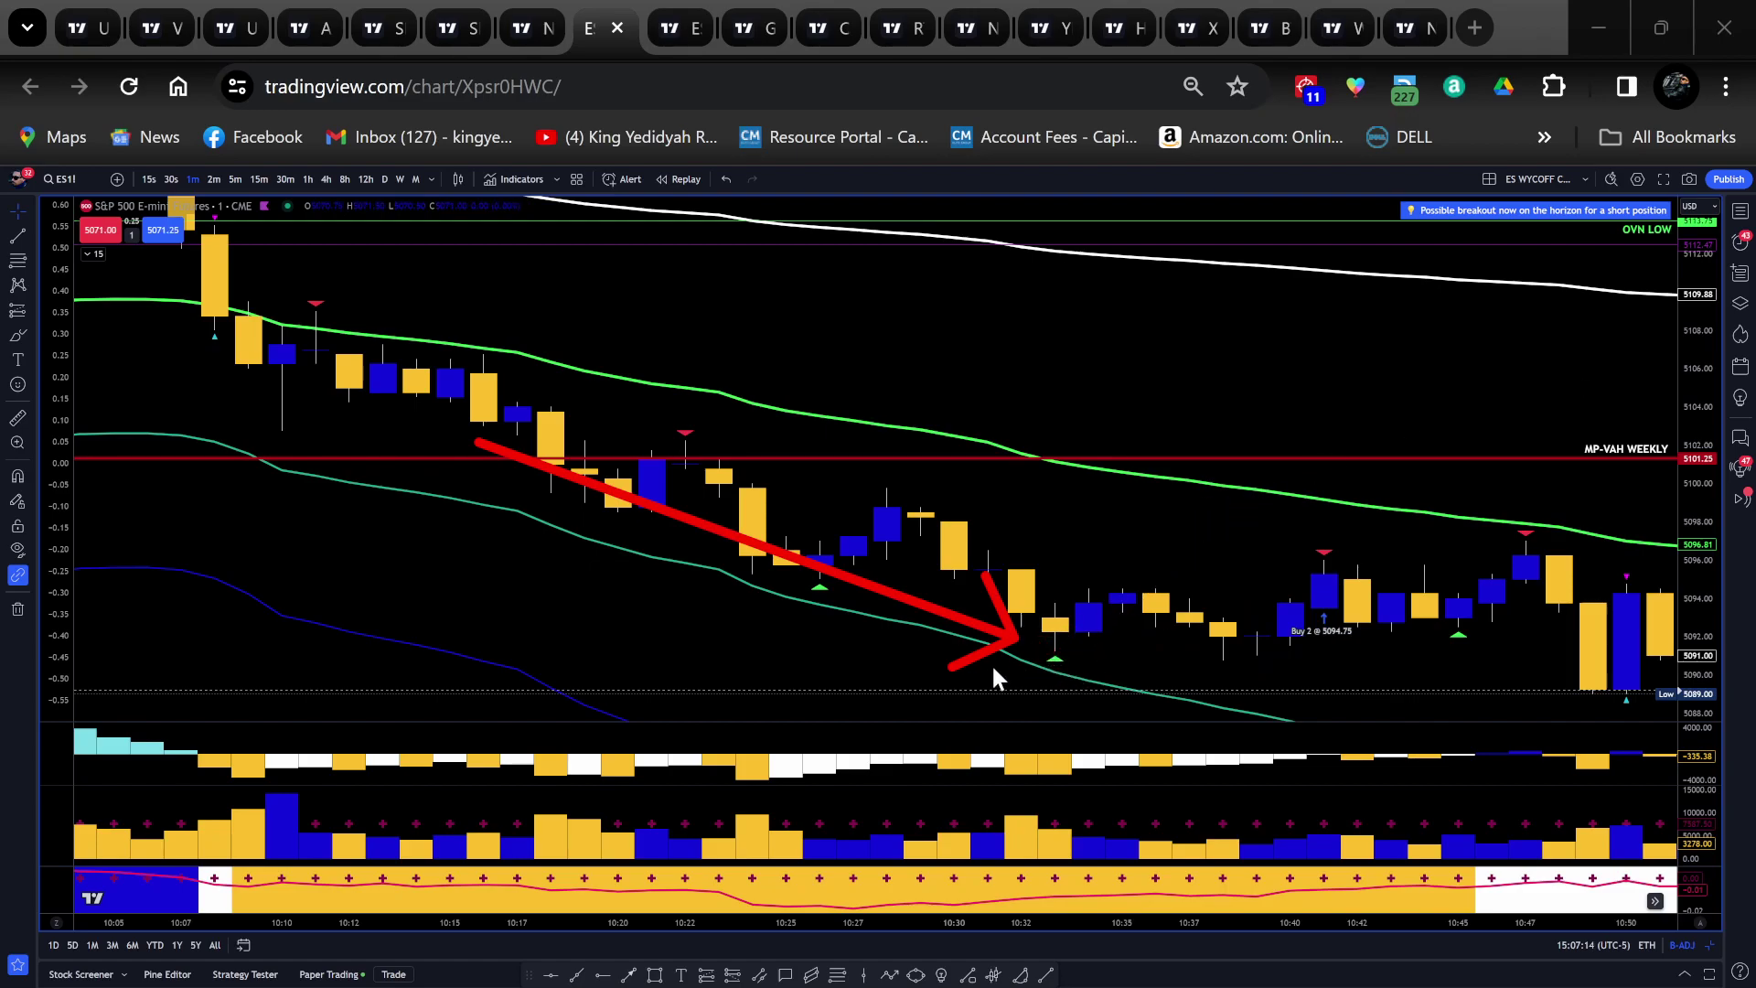
Draw a rising arrow up to the 5094.75 buy candle, then clear all three arrows
{"action": "left_click_drag", "start_coordinate": [975, 735], "coordinate": [1054, 666]}
{"action": "mouse_move", "coordinate": [1051, 655]}
{"action": "left_mouse_down"}
{"action": "mouse_move", "coordinate": [1090, 630]}
{"action": "mouse_move", "coordinate": [1085, 588]}
{"action": "mouse_move", "coordinate": [1116, 609]}
{"action": "mouse_move", "coordinate": [1156, 610]}
{"action": "mouse_move", "coordinate": [1149, 595]}
{"action": "mouse_move", "coordinate": [1216, 667]}
{"action": "mouse_move", "coordinate": [1108, 690]}
{"action": "mouse_move", "coordinate": [1051, 667]}
{"action": "mouse_move", "coordinate": [1184, 675]}
{"action": "mouse_move", "coordinate": [1287, 635]}
{"action": "mouse_move", "coordinate": [1274, 596]}
{"action": "mouse_move", "coordinate": [1319, 613]}
{"action": "mouse_move", "coordinate": [1308, 590]}
{"action": "mouse_move", "coordinate": [1322, 622]}
{"action": "left_mouse_up"}
{"action": "left_click_drag", "start_coordinate": [1324, 624], "coordinate": [1323, 611]}
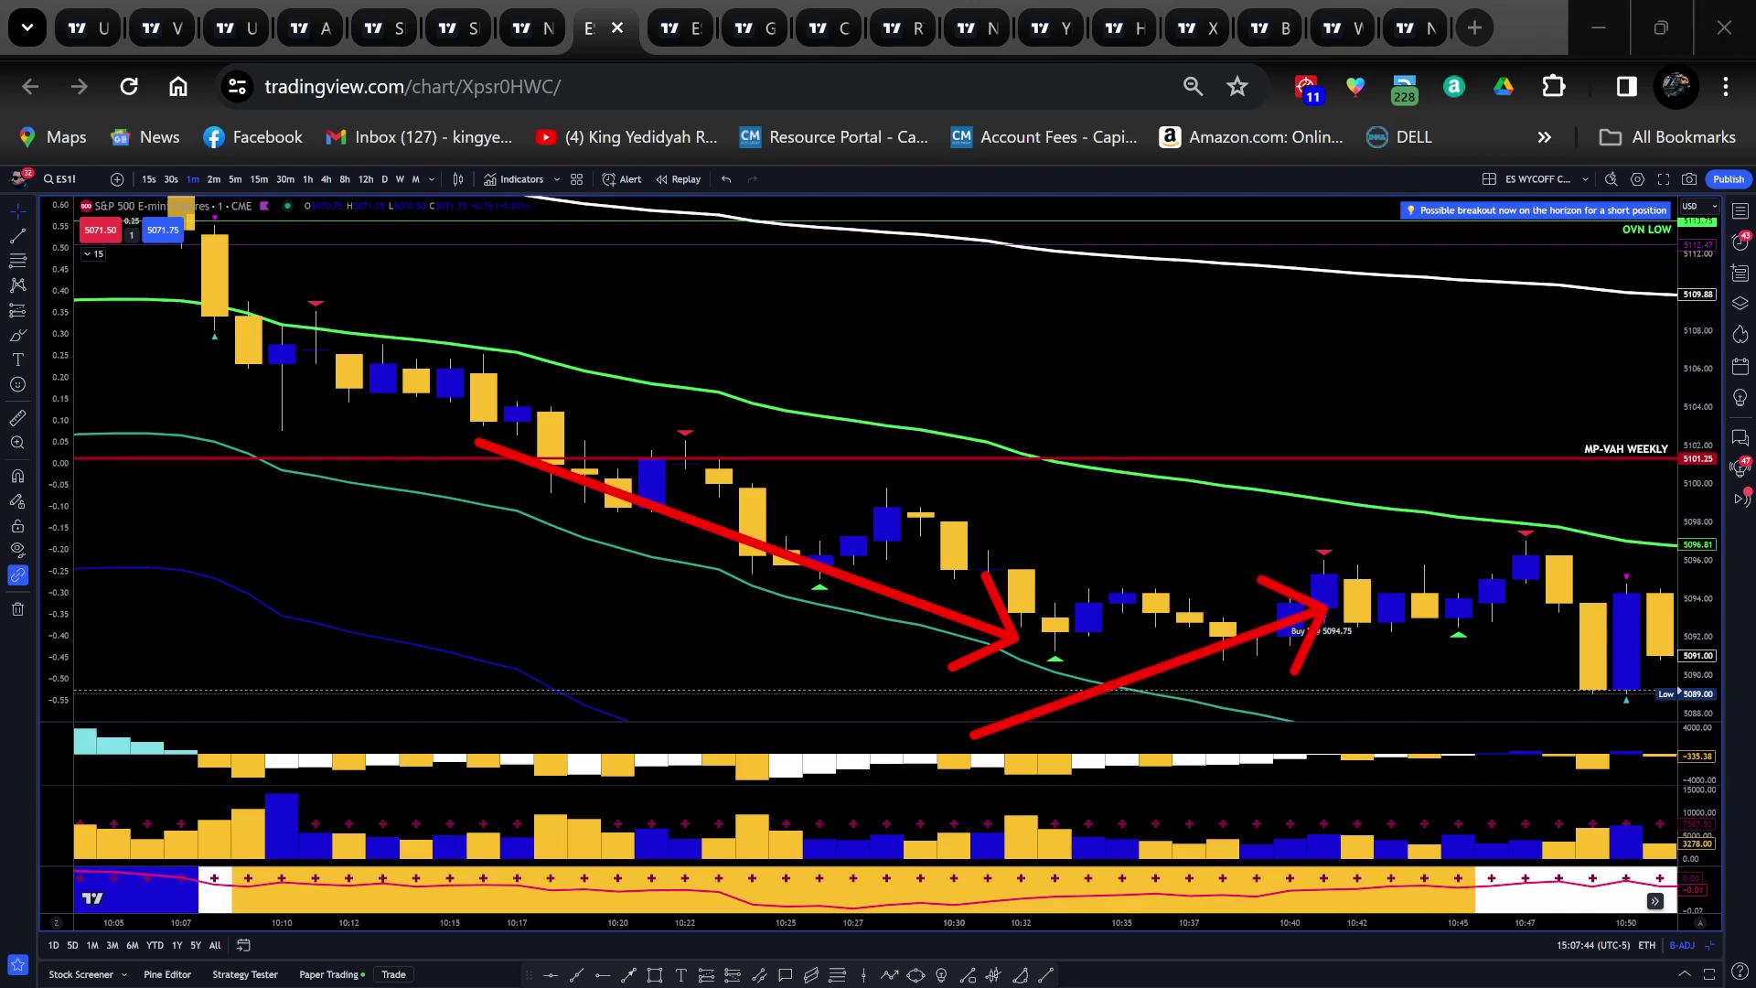
{"action": "left_click_drag", "start_coordinate": [1324, 611], "coordinate": [1323, 603]}
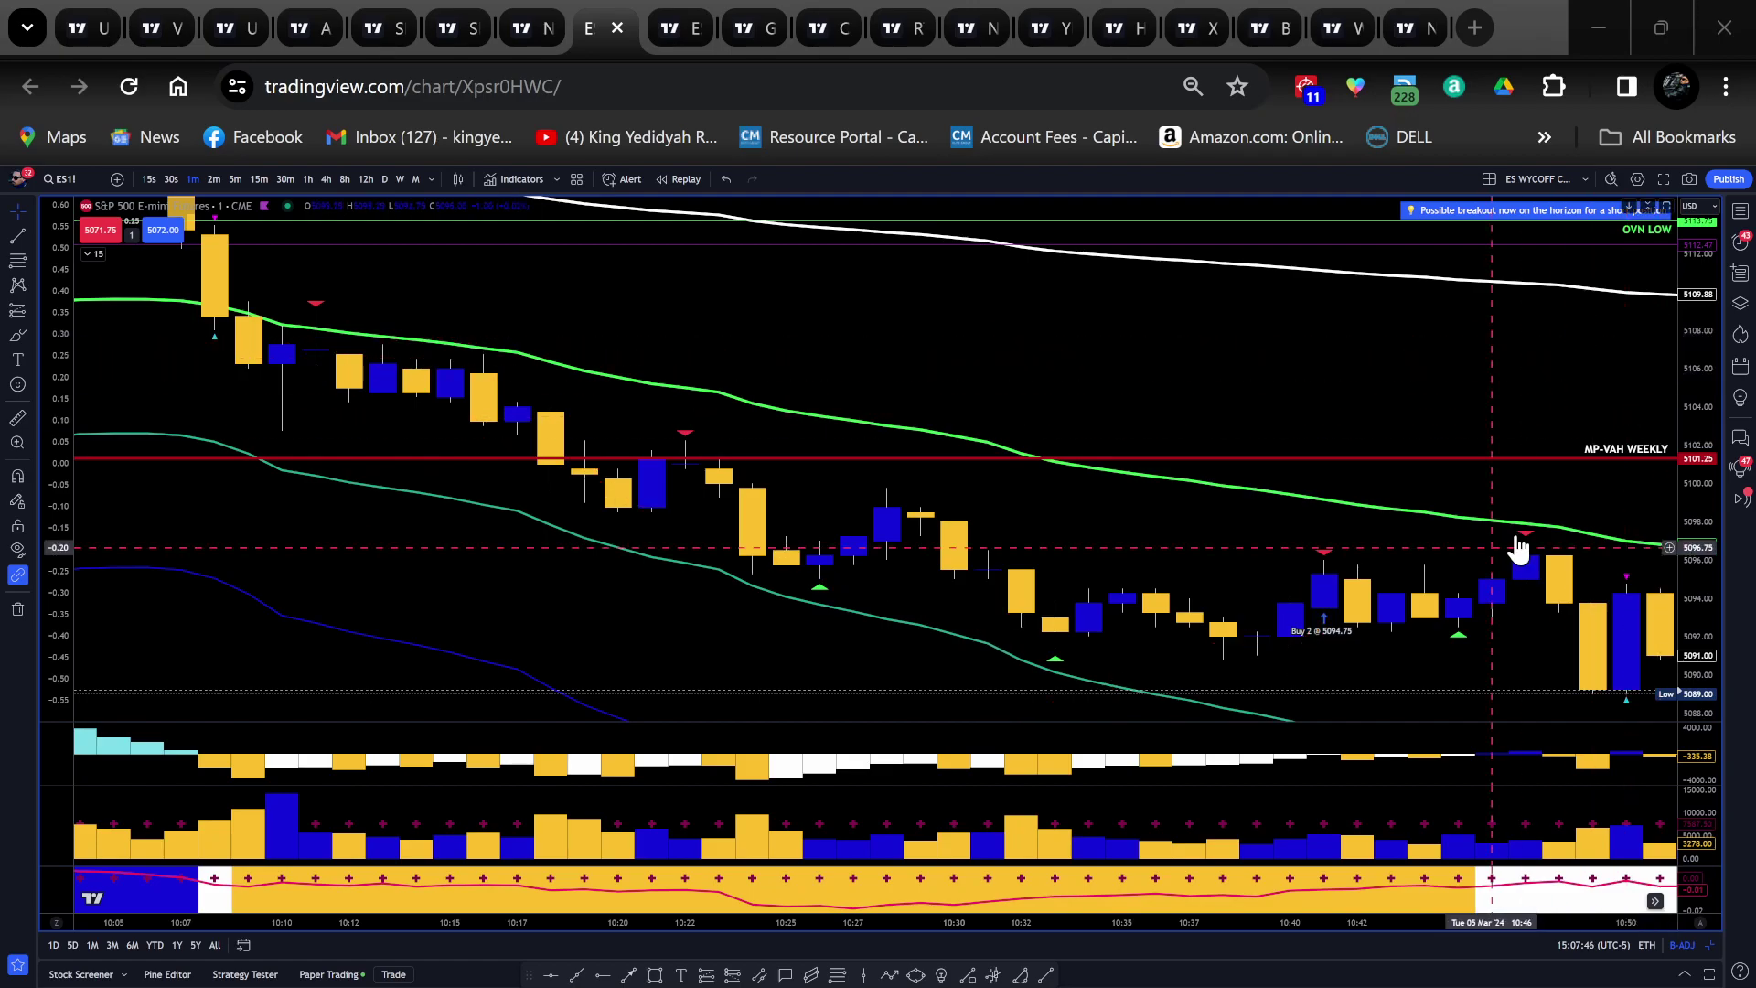
Pan and zoom out so the chart spans roughly 10:23 to 11:42
{"action": "left_click_drag", "start_coordinate": [1381, 448], "coordinate": [749, 439]}
{"action": "left_click_drag", "start_coordinate": [1345, 603], "coordinate": [791, 569]}
{"action": "scroll", "coordinate": [791, 569], "scroll_direction": "down", "scroll_amount": 3}
{"action": "left_click_drag", "start_coordinate": [906, 576], "coordinate": [568, 577]}
{"action": "left_click_drag", "start_coordinate": [527, 451], "coordinate": [804, 513]}
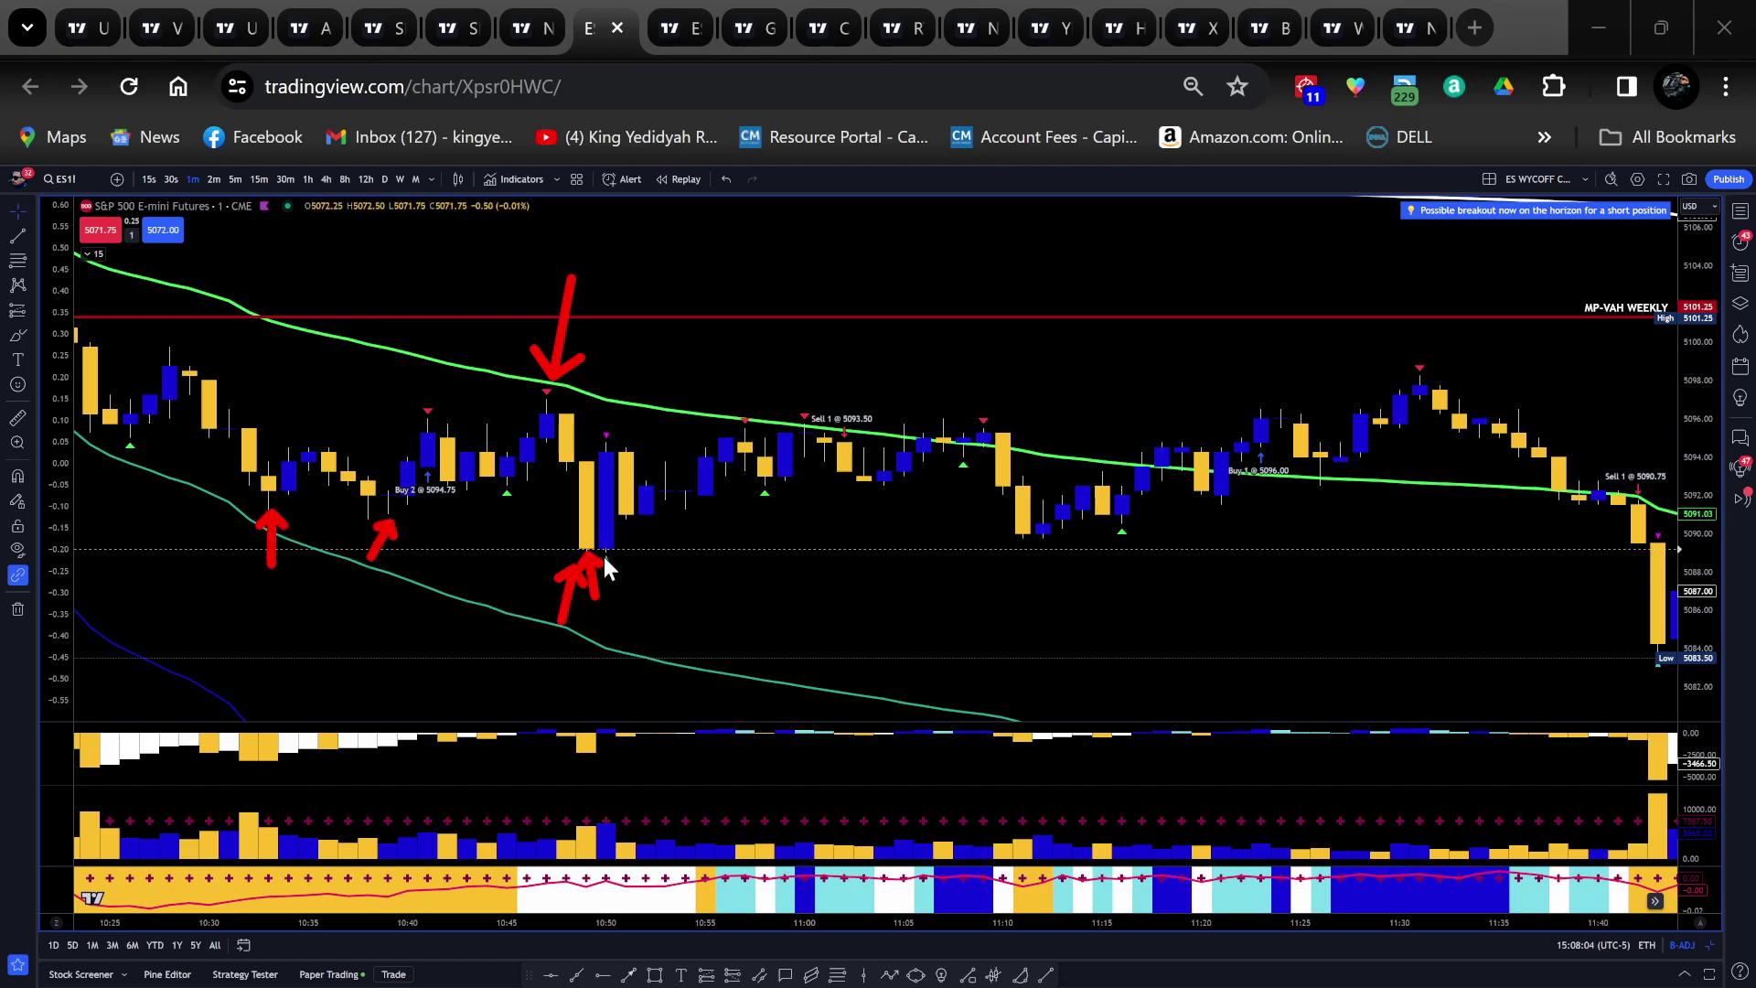
Draw a down arrow over the 10:47 high and an arrow at the 10:49 low
{"action": "mouse_move", "coordinate": [662, 331]}
{"action": "left_mouse_down"}
{"action": "mouse_move", "coordinate": [644, 404]}
{"action": "mouse_move", "coordinate": [668, 384]}
{"action": "left_mouse_up"}
{"action": "left_click_drag", "start_coordinate": [743, 430], "coordinate": [771, 455]}
{"action": "mouse_move", "coordinate": [749, 416]}
{"action": "left_mouse_down"}
{"action": "mouse_move", "coordinate": [798, 420]}
{"action": "mouse_move", "coordinate": [781, 463]}
{"action": "mouse_move", "coordinate": [799, 430]}
{"action": "mouse_move", "coordinate": [827, 451]}
{"action": "mouse_move", "coordinate": [816, 463]}
{"action": "mouse_move", "coordinate": [836, 413]}
{"action": "mouse_move", "coordinate": [838, 454]}
{"action": "mouse_move", "coordinate": [864, 476]}
{"action": "mouse_move", "coordinate": [972, 444]}
{"action": "mouse_move", "coordinate": [1034, 533]}
{"action": "mouse_move", "coordinate": [1187, 454]}
{"action": "mouse_move", "coordinate": [1260, 463]}
{"action": "mouse_move", "coordinate": [1237, 466]}
{"action": "mouse_move", "coordinate": [1244, 441]}
{"action": "mouse_move", "coordinate": [1231, 469]}
{"action": "mouse_move", "coordinate": [1264, 410]}
{"action": "mouse_move", "coordinate": [1209, 473]}
{"action": "mouse_move", "coordinate": [1240, 462]}
{"action": "mouse_move", "coordinate": [1262, 407]}
{"action": "mouse_move", "coordinate": [1259, 425]}
{"action": "mouse_move", "coordinate": [1048, 511]}
{"action": "mouse_move", "coordinate": [631, 480]}
{"action": "mouse_move", "coordinate": [484, 490]}
{"action": "mouse_move", "coordinate": [1187, 486]}
{"action": "mouse_move", "coordinate": [1221, 471]}
{"action": "mouse_move", "coordinate": [810, 449]}
{"action": "mouse_move", "coordinate": [1164, 471]}
{"action": "mouse_move", "coordinate": [1259, 447]}
{"action": "mouse_move", "coordinate": [1282, 462]}
{"action": "mouse_move", "coordinate": [1418, 389]}
{"action": "mouse_move", "coordinate": [1425, 298]}
{"action": "mouse_move", "coordinate": [1422, 336]}
{"action": "mouse_move", "coordinate": [1434, 328]}
{"action": "mouse_move", "coordinate": [1619, 494]}
{"action": "mouse_move", "coordinate": [1585, 506]}
{"action": "mouse_move", "coordinate": [1633, 492]}
{"action": "left_mouse_up"}
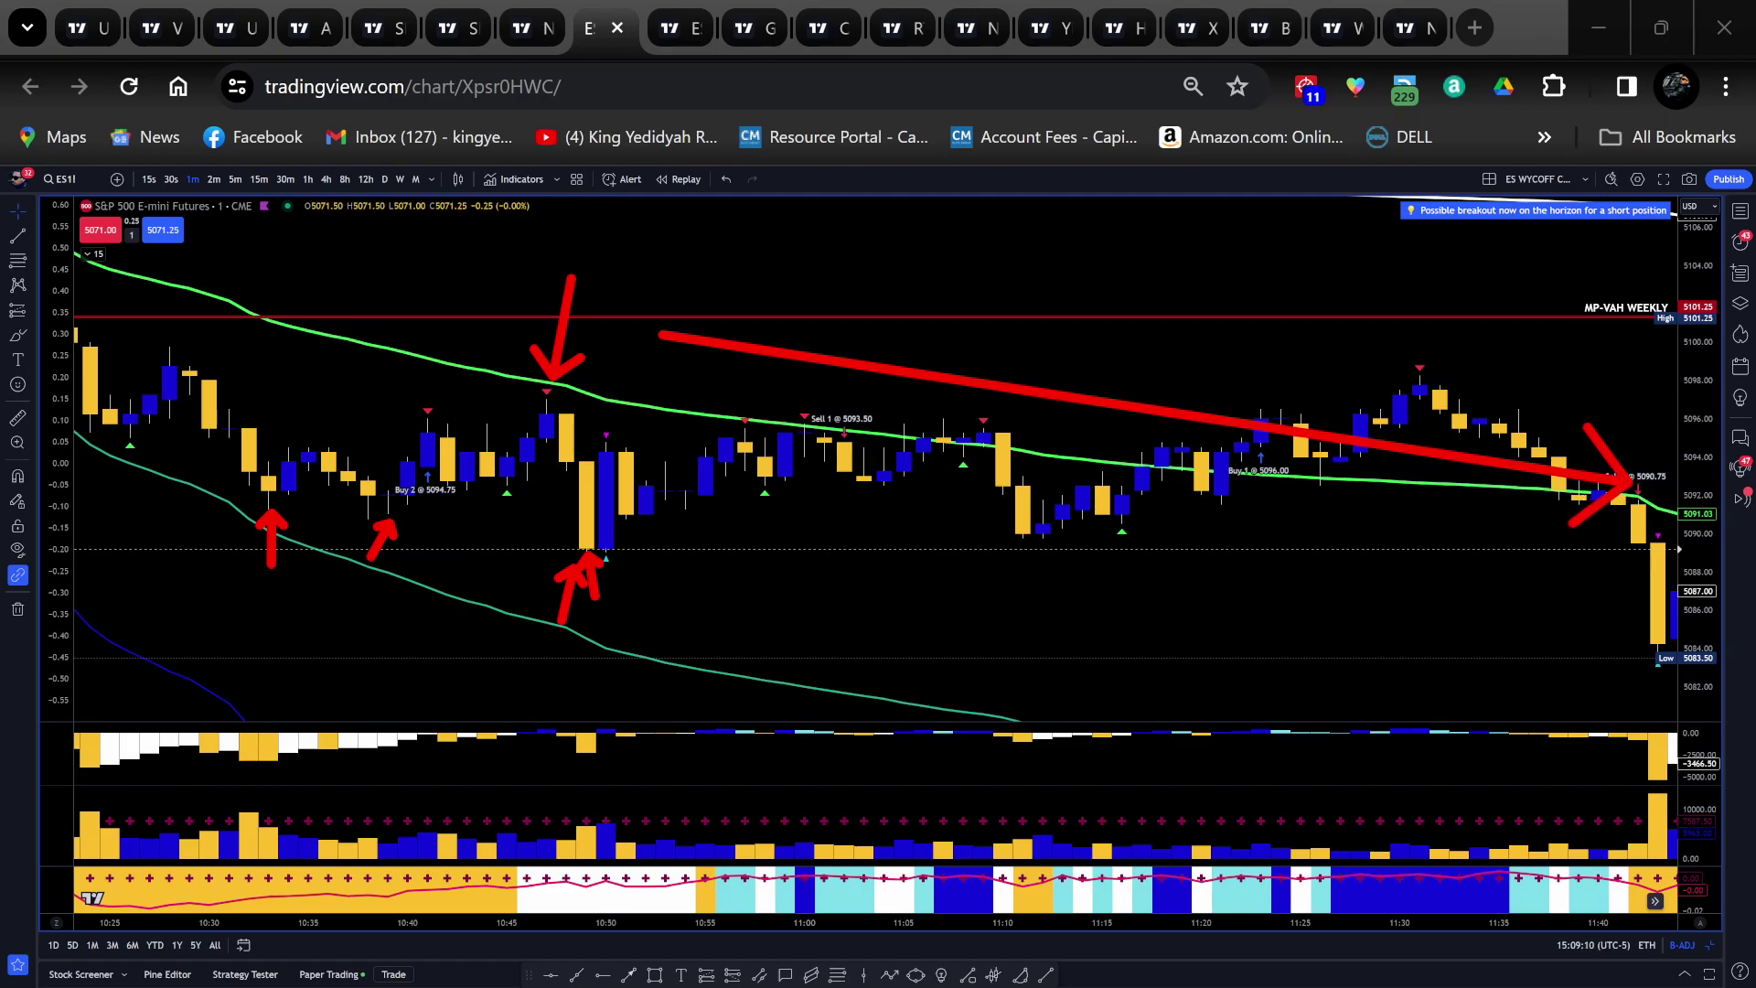
Clear all drawings, pan forward, and arrow the 11:58 breakout, 12:00 and 12:05 candles
{"action": "key", "text": "ctrl+alt+h"}
{"action": "left_click_drag", "start_coordinate": [1533, 521], "coordinate": [545, 481]}
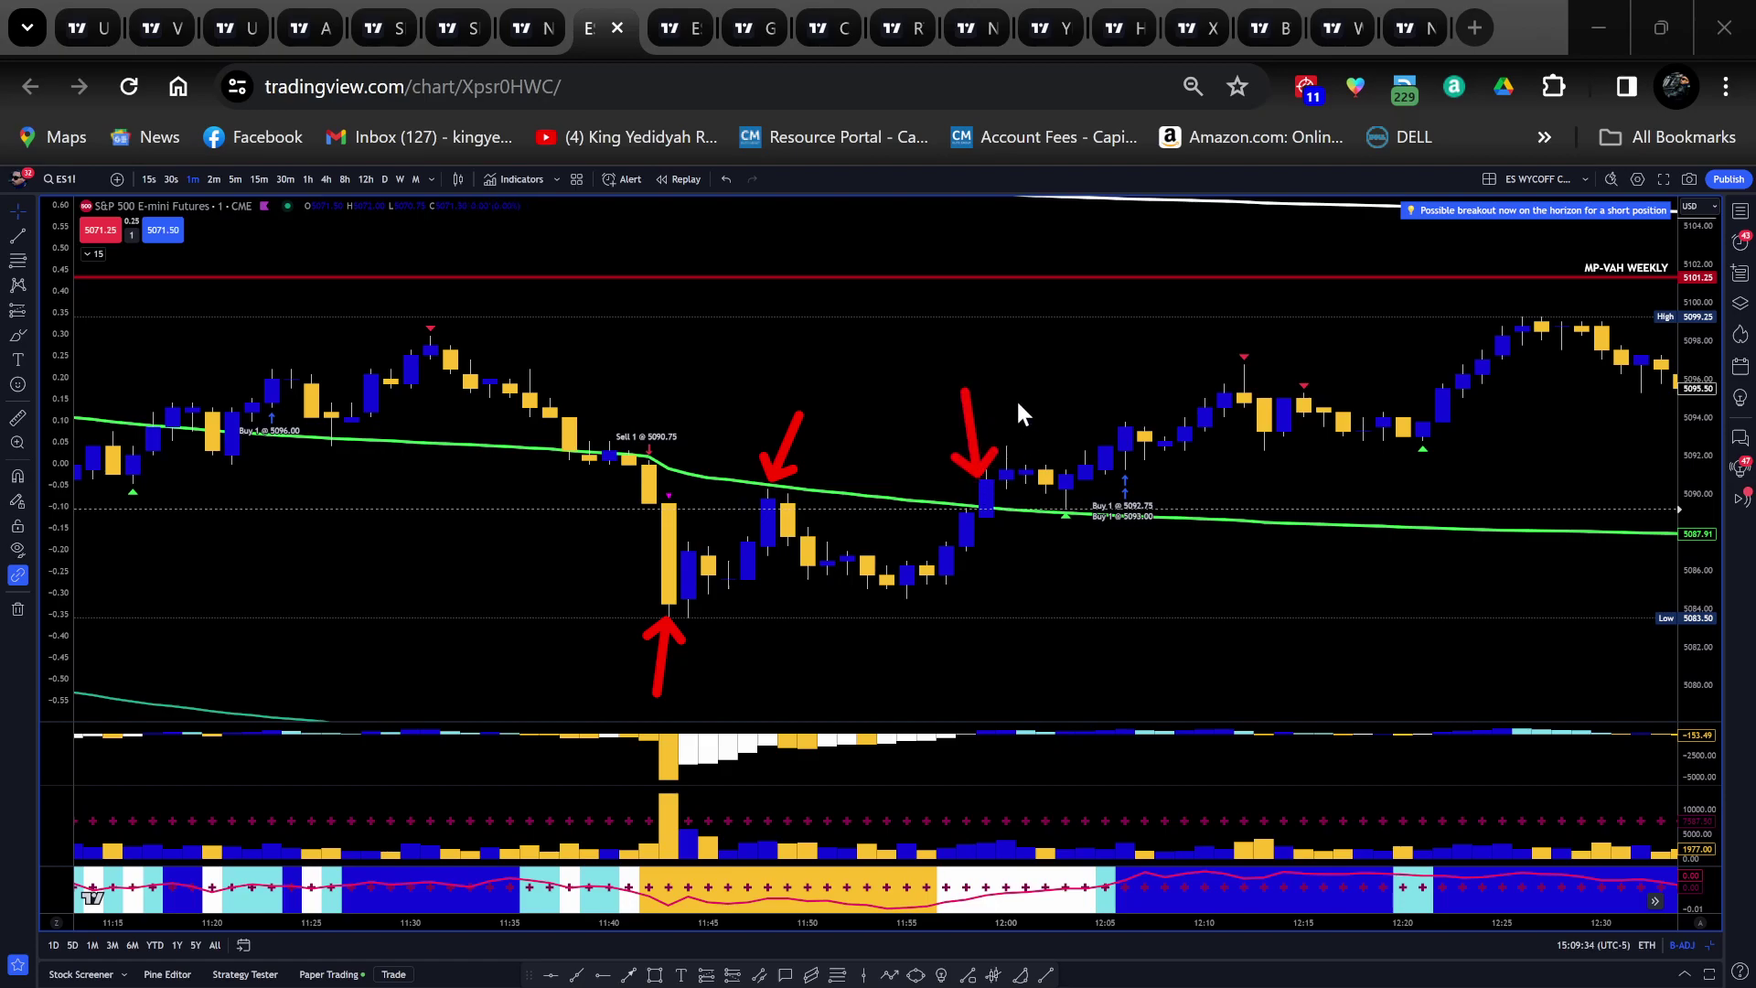
{"action": "left_click_drag", "start_coordinate": [1015, 400], "coordinate": [1013, 443]}
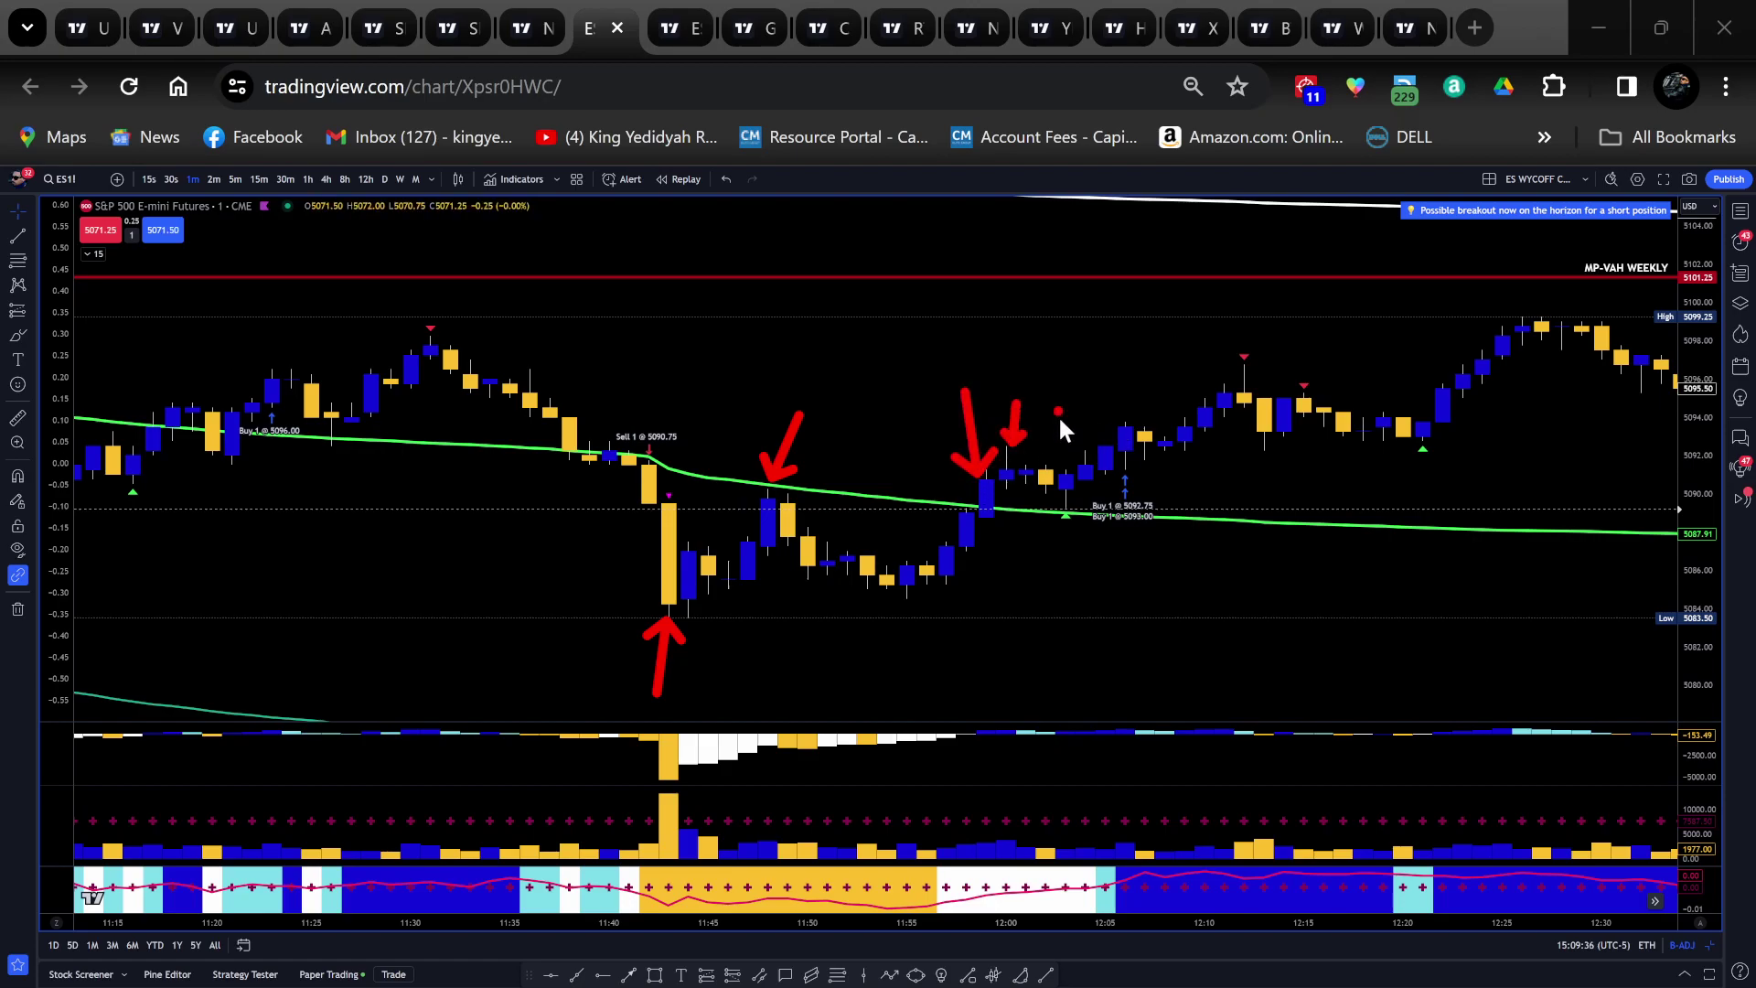
{"action": "mouse_move", "coordinate": [1072, 507]}
{"action": "left_mouse_down"}
{"action": "mouse_move", "coordinate": [1060, 498]}
{"action": "mouse_move", "coordinate": [1086, 494]}
{"action": "mouse_move", "coordinate": [887, 540]}
{"action": "left_mouse_up"}
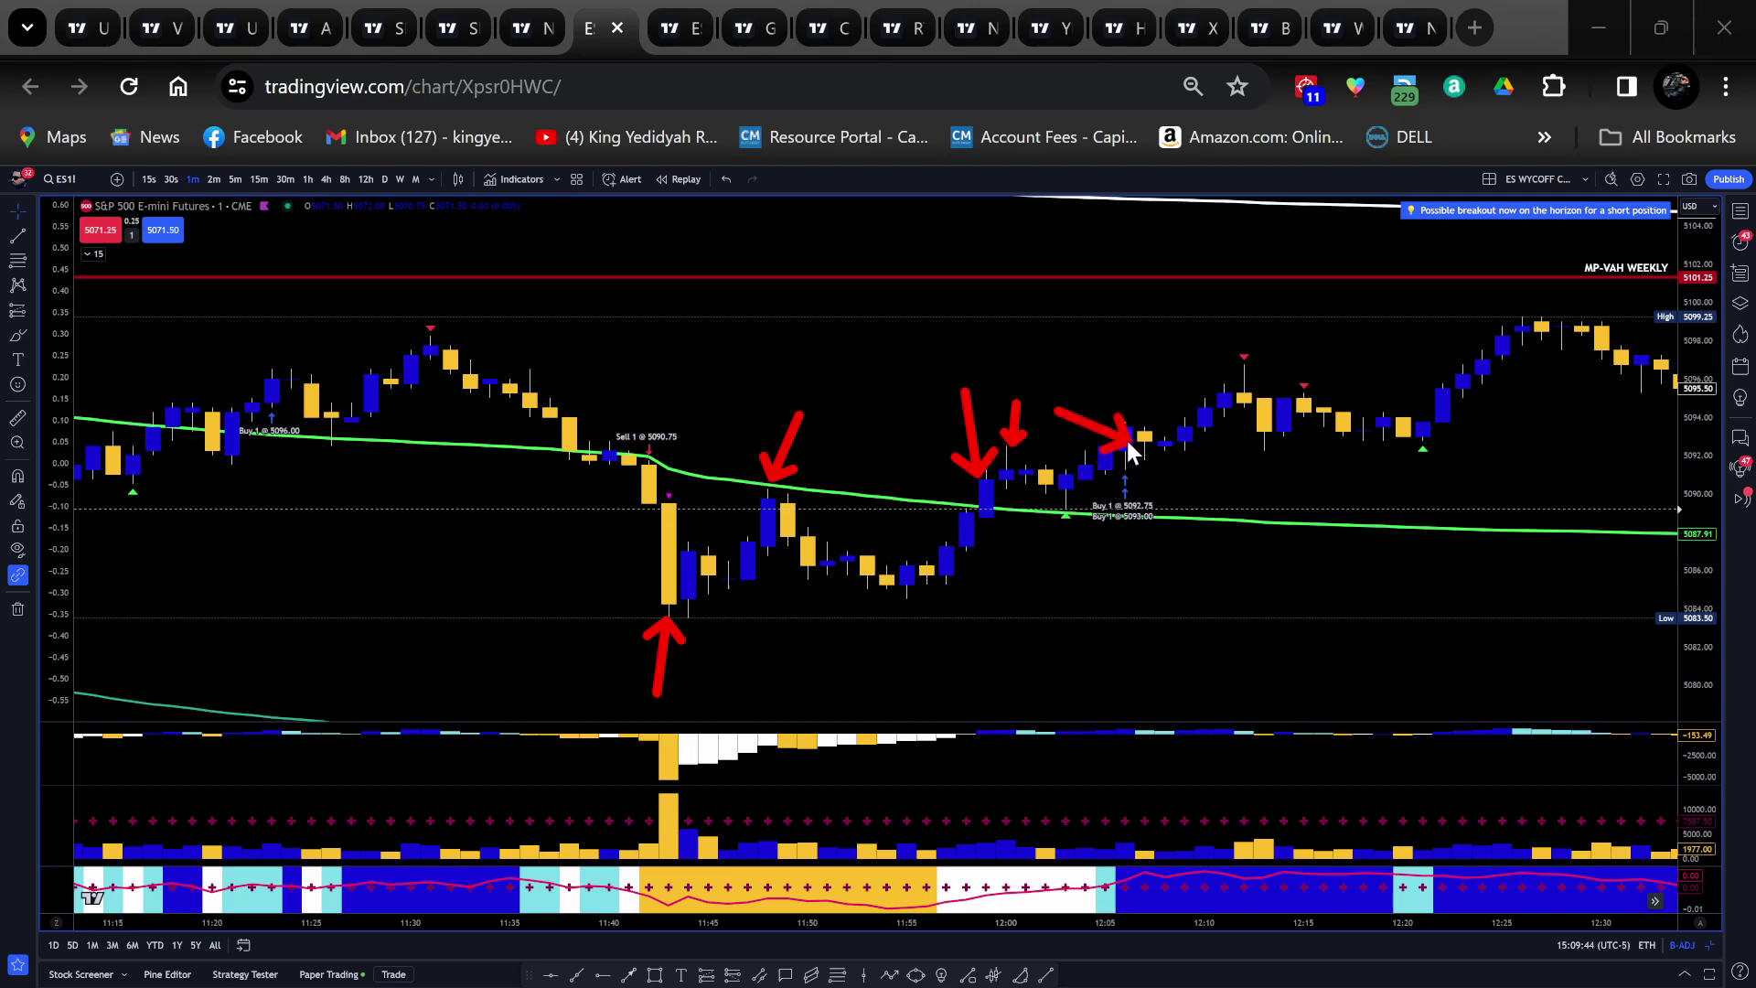
{"action": "mouse_move", "coordinate": [1105, 501]}
{"action": "left_mouse_down"}
{"action": "mouse_move", "coordinate": [1116, 481]}
{"action": "mouse_move", "coordinate": [679, 426]}
{"action": "mouse_move", "coordinate": [887, 436]}
{"action": "mouse_move", "coordinate": [1119, 502]}
{"action": "mouse_move", "coordinate": [1059, 529]}
{"action": "mouse_move", "coordinate": [1101, 513]}
{"action": "mouse_move", "coordinate": [1114, 493]}
{"action": "mouse_move", "coordinate": [1086, 503]}
{"action": "mouse_move", "coordinate": [1118, 470]}
{"action": "mouse_move", "coordinate": [1123, 504]}
{"action": "left_mouse_up"}
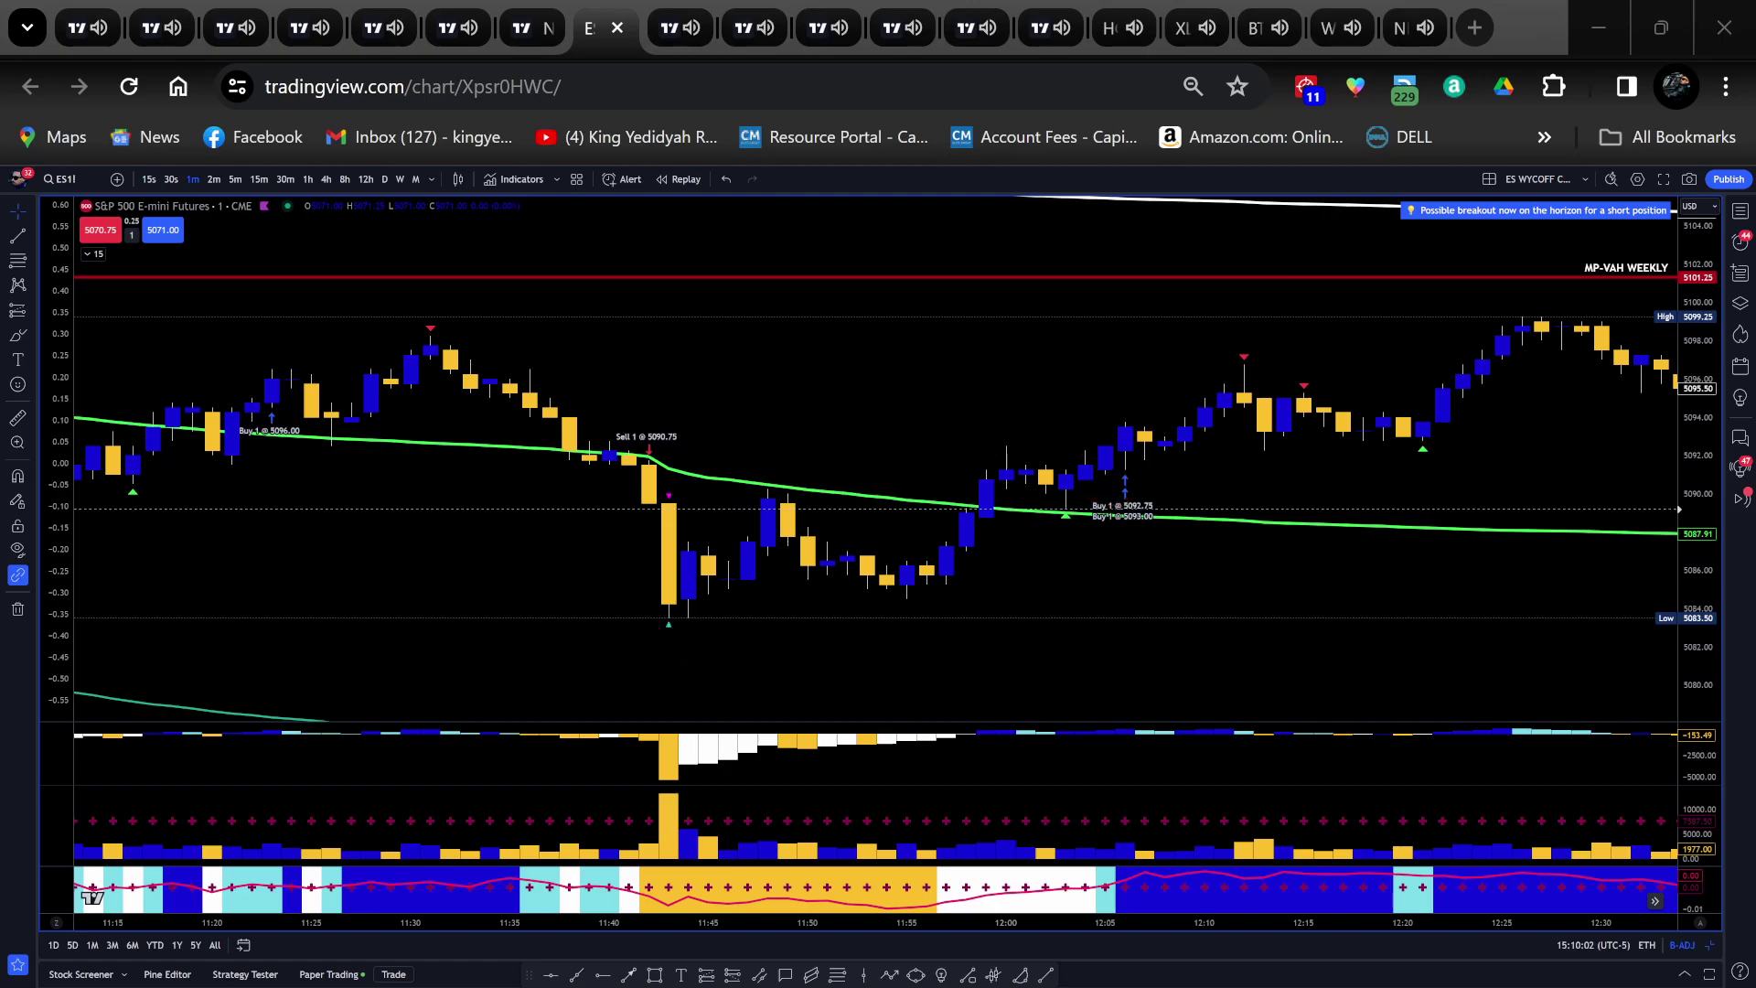
Zoom in on the 12:25–13:30 bars around the Sell 1 and Buy 1 trades near 12:58
{"action": "left_click_drag", "start_coordinate": [1583, 439], "coordinate": [842, 490]}
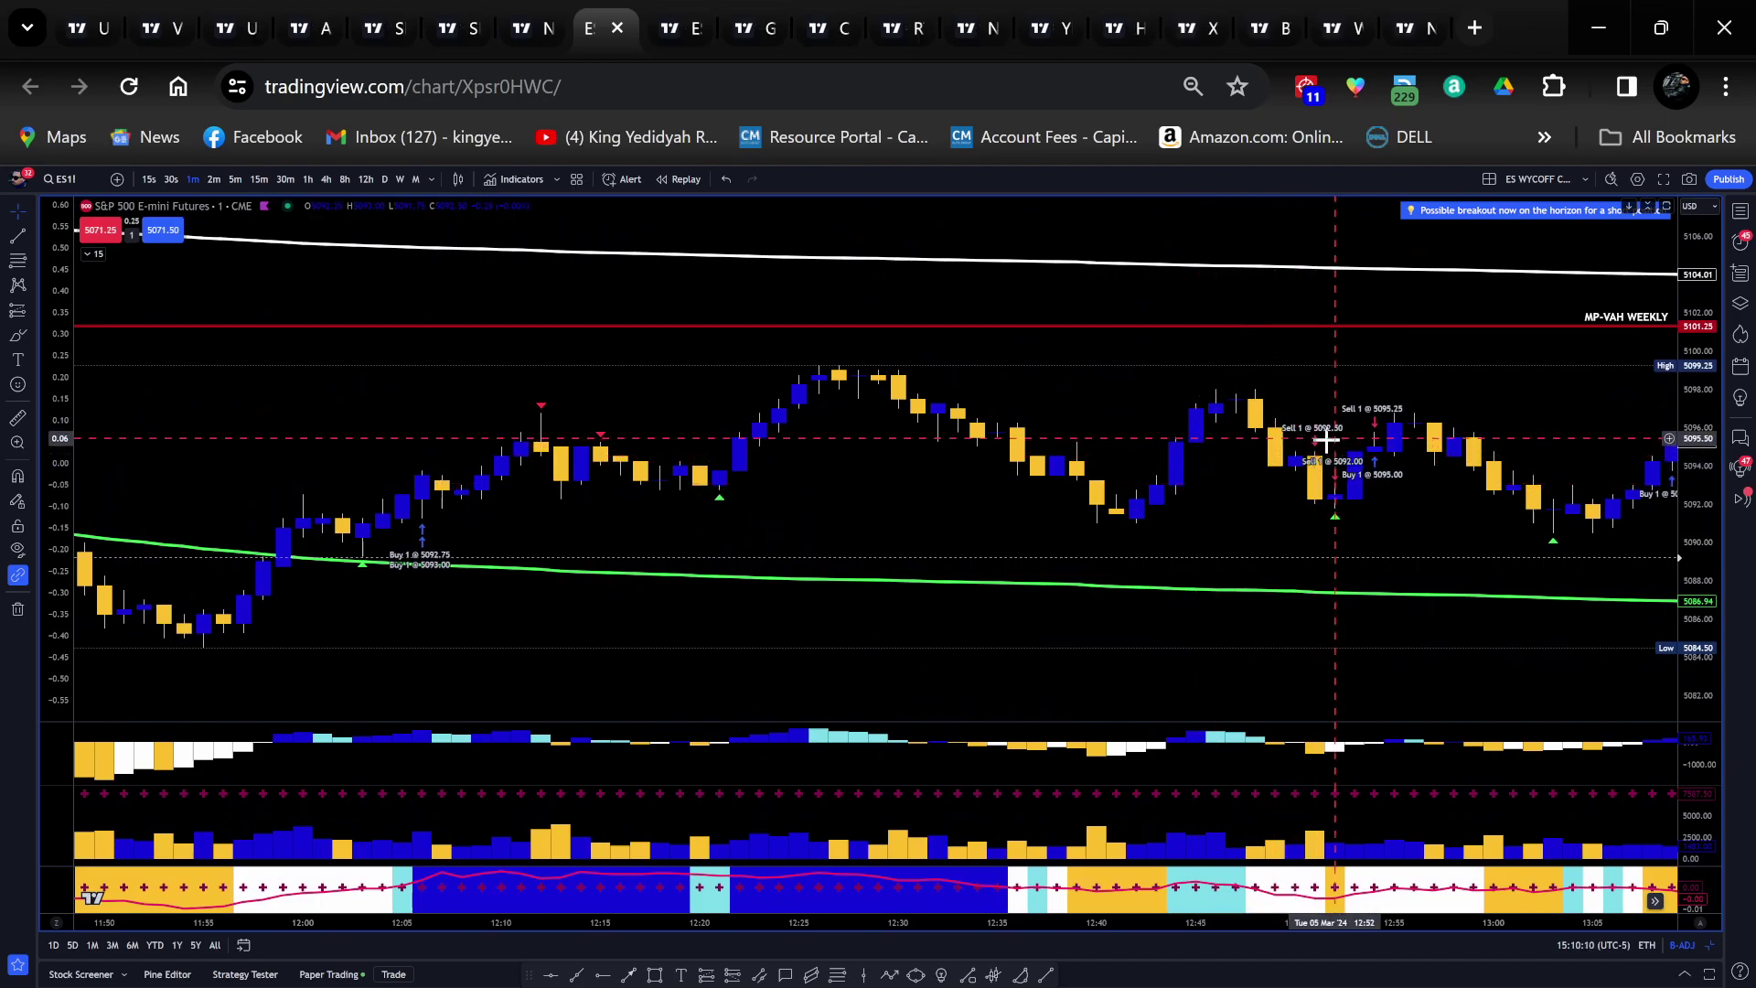
{"action": "scroll", "coordinate": [1281, 502], "scroll_direction": "down", "scroll_amount": 1}
{"action": "left_click_drag", "start_coordinate": [1277, 502], "coordinate": [869, 478]}
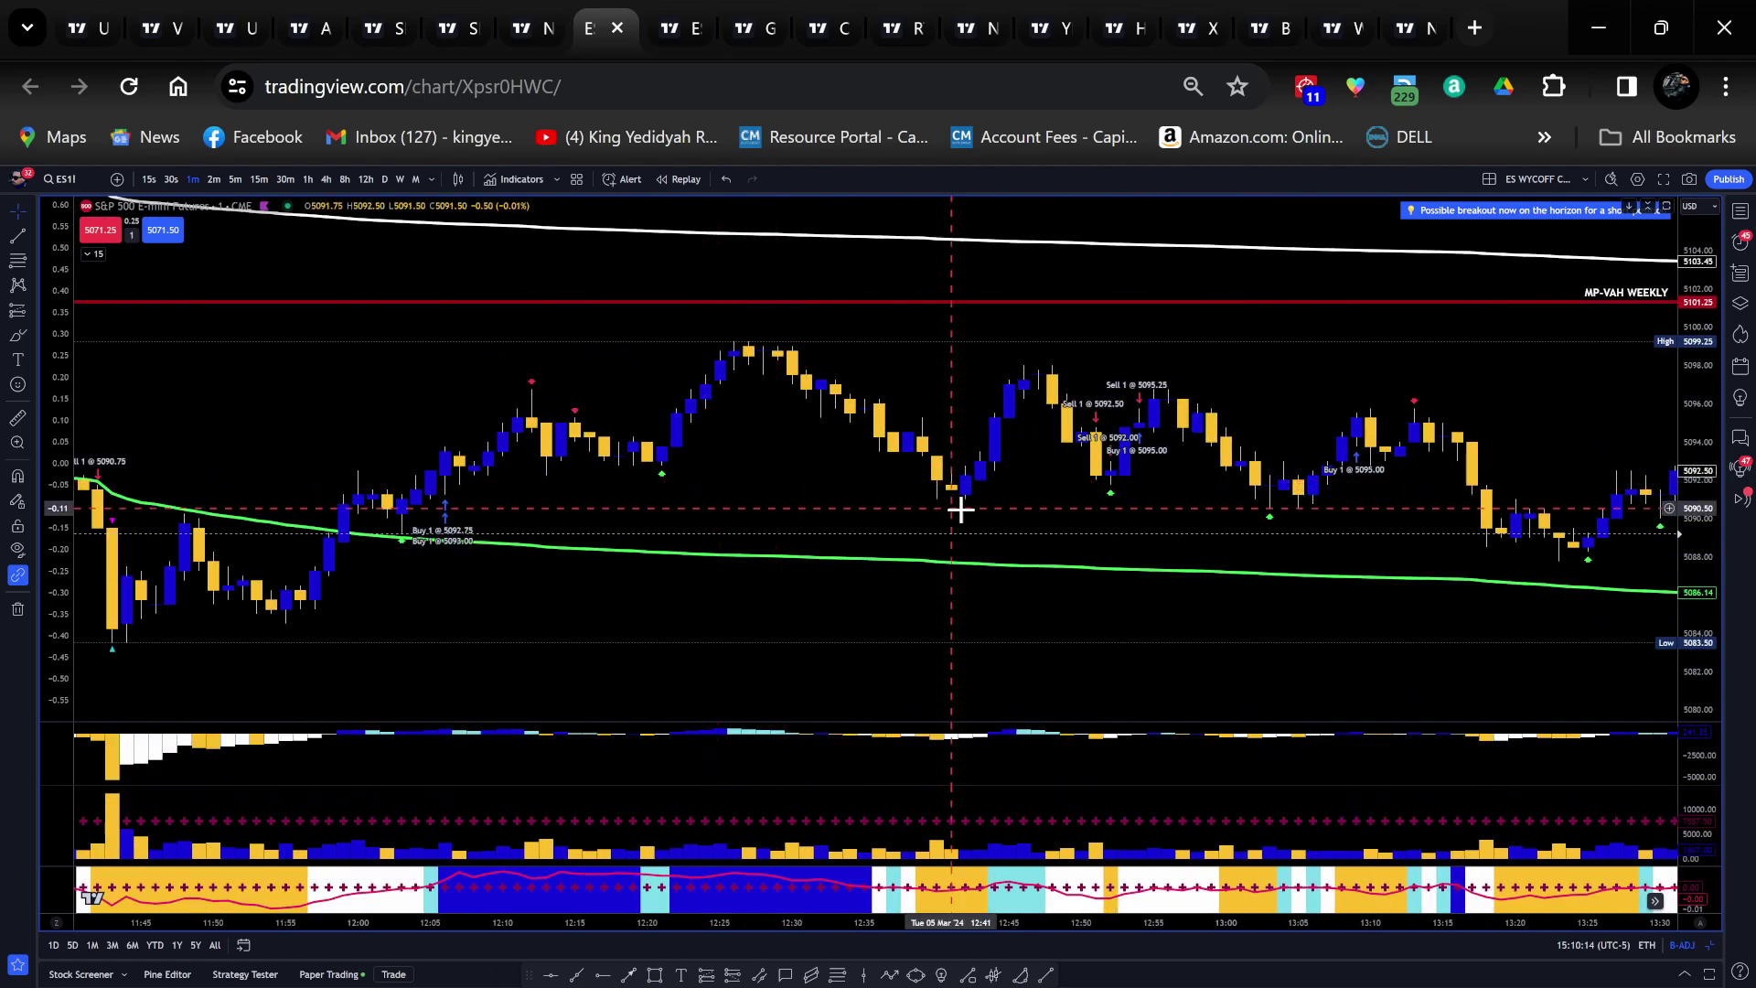
{"action": "scroll", "coordinate": [694, 470], "scroll_direction": "left", "scroll_amount": 10}
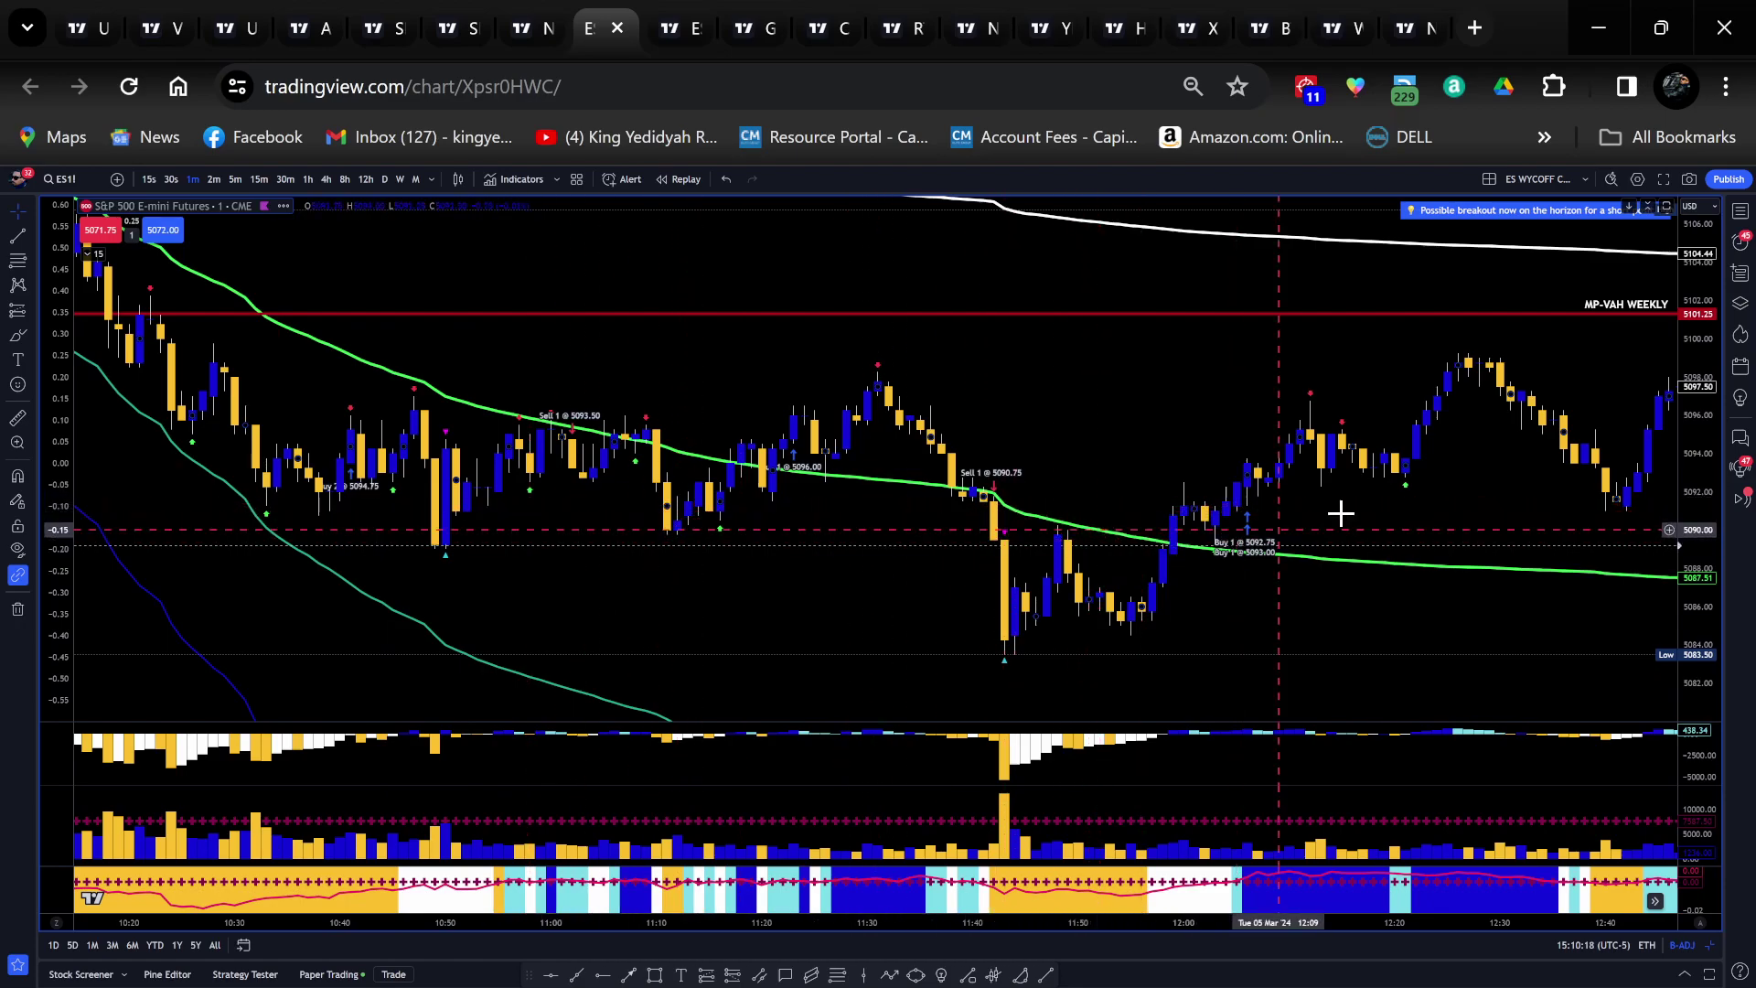
{"action": "left_click_drag", "start_coordinate": [1461, 502], "coordinate": [730, 517]}
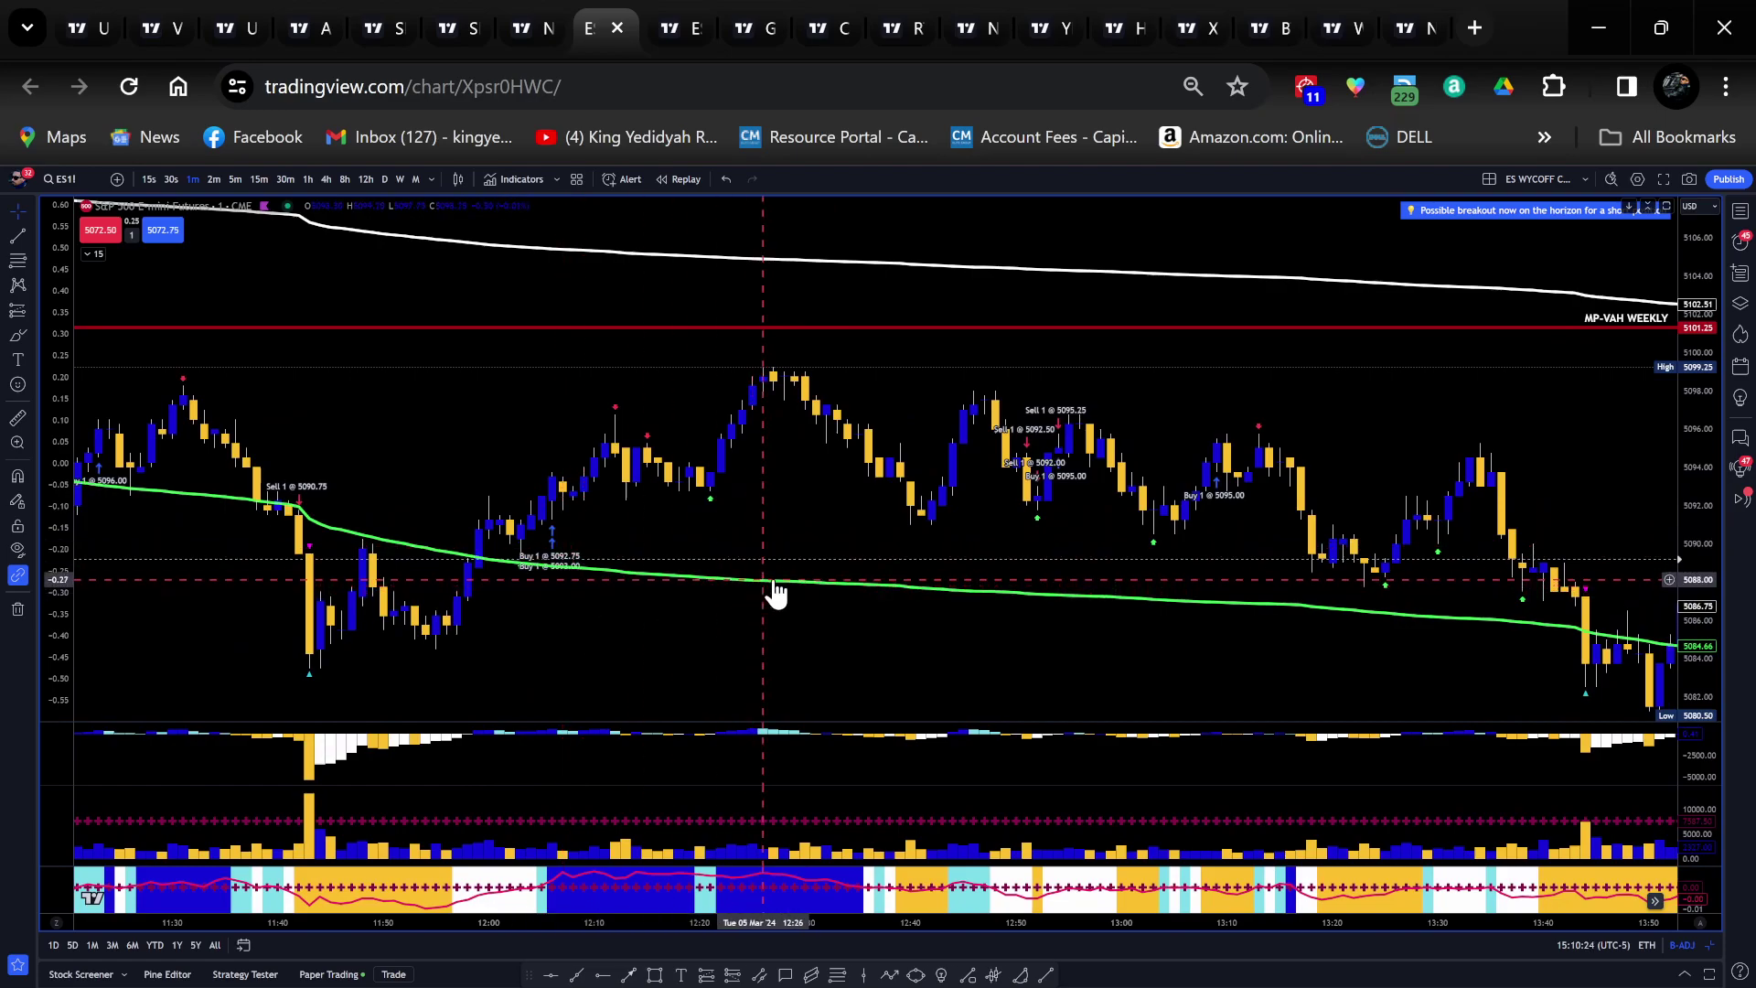
{"action": "scroll", "coordinate": [968, 514], "scroll_direction": "up", "scroll_amount": 3}
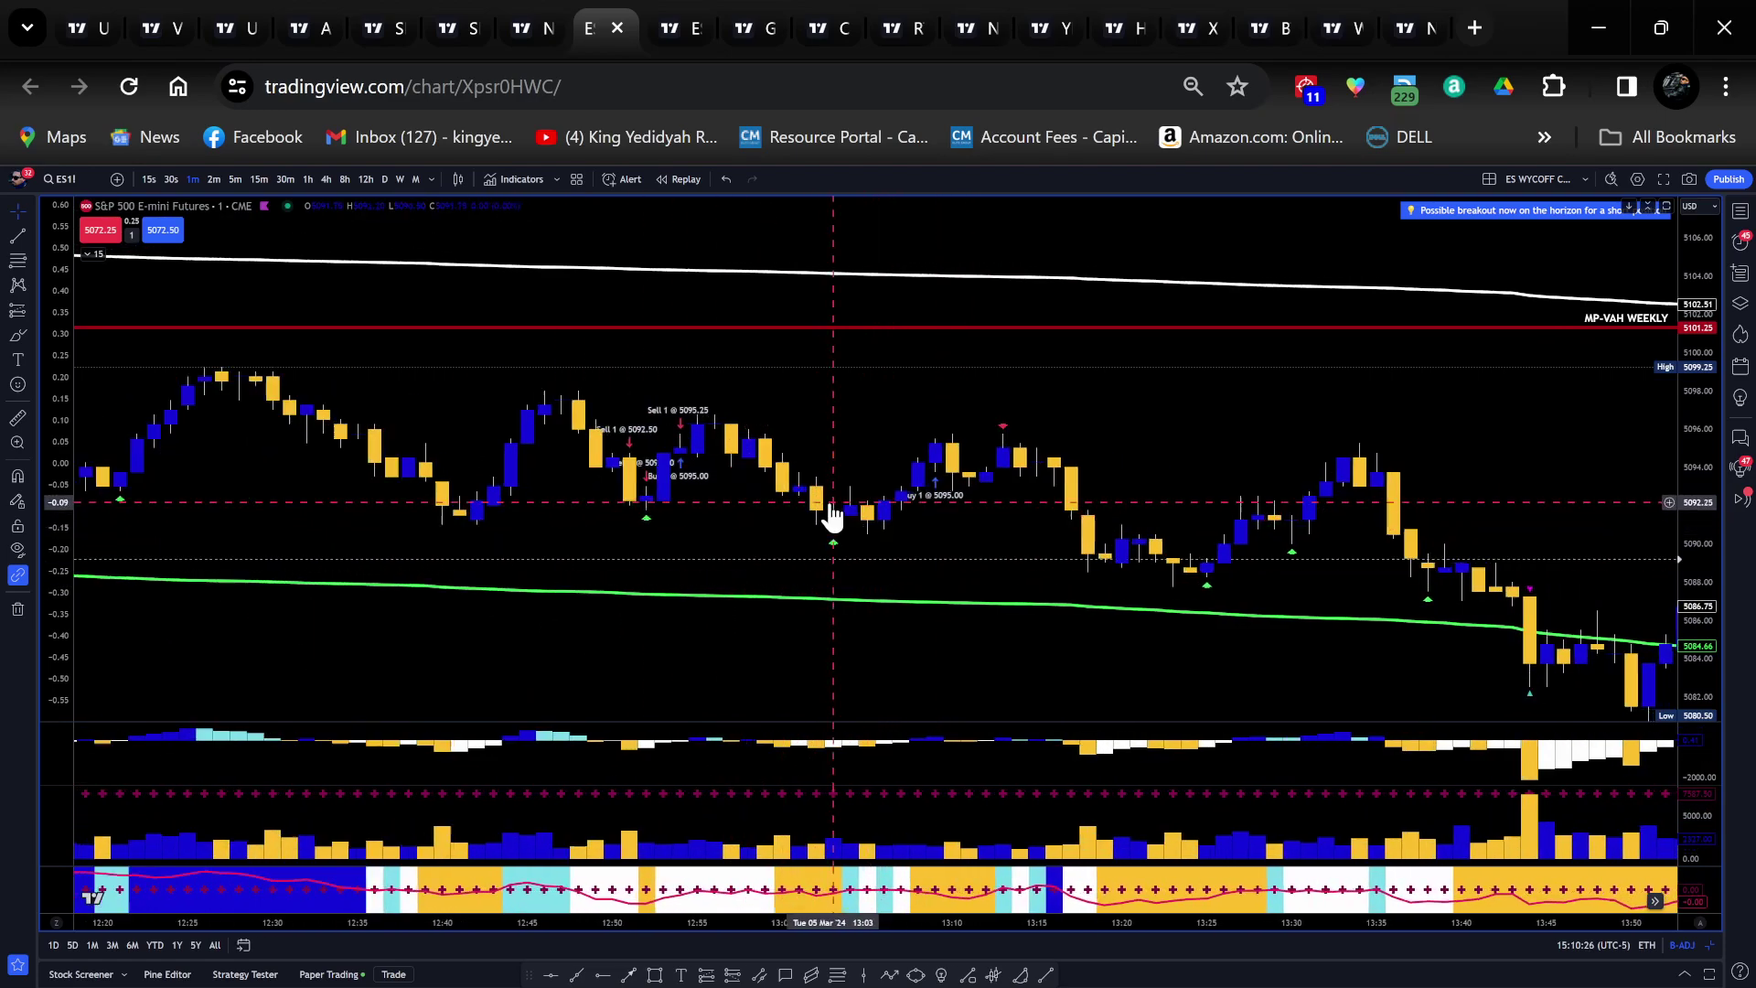
{"action": "scroll", "coordinate": [831, 517], "scroll_direction": "up", "scroll_amount": 2}
{"action": "left_click_drag", "start_coordinate": [831, 518], "coordinate": [911, 540]}
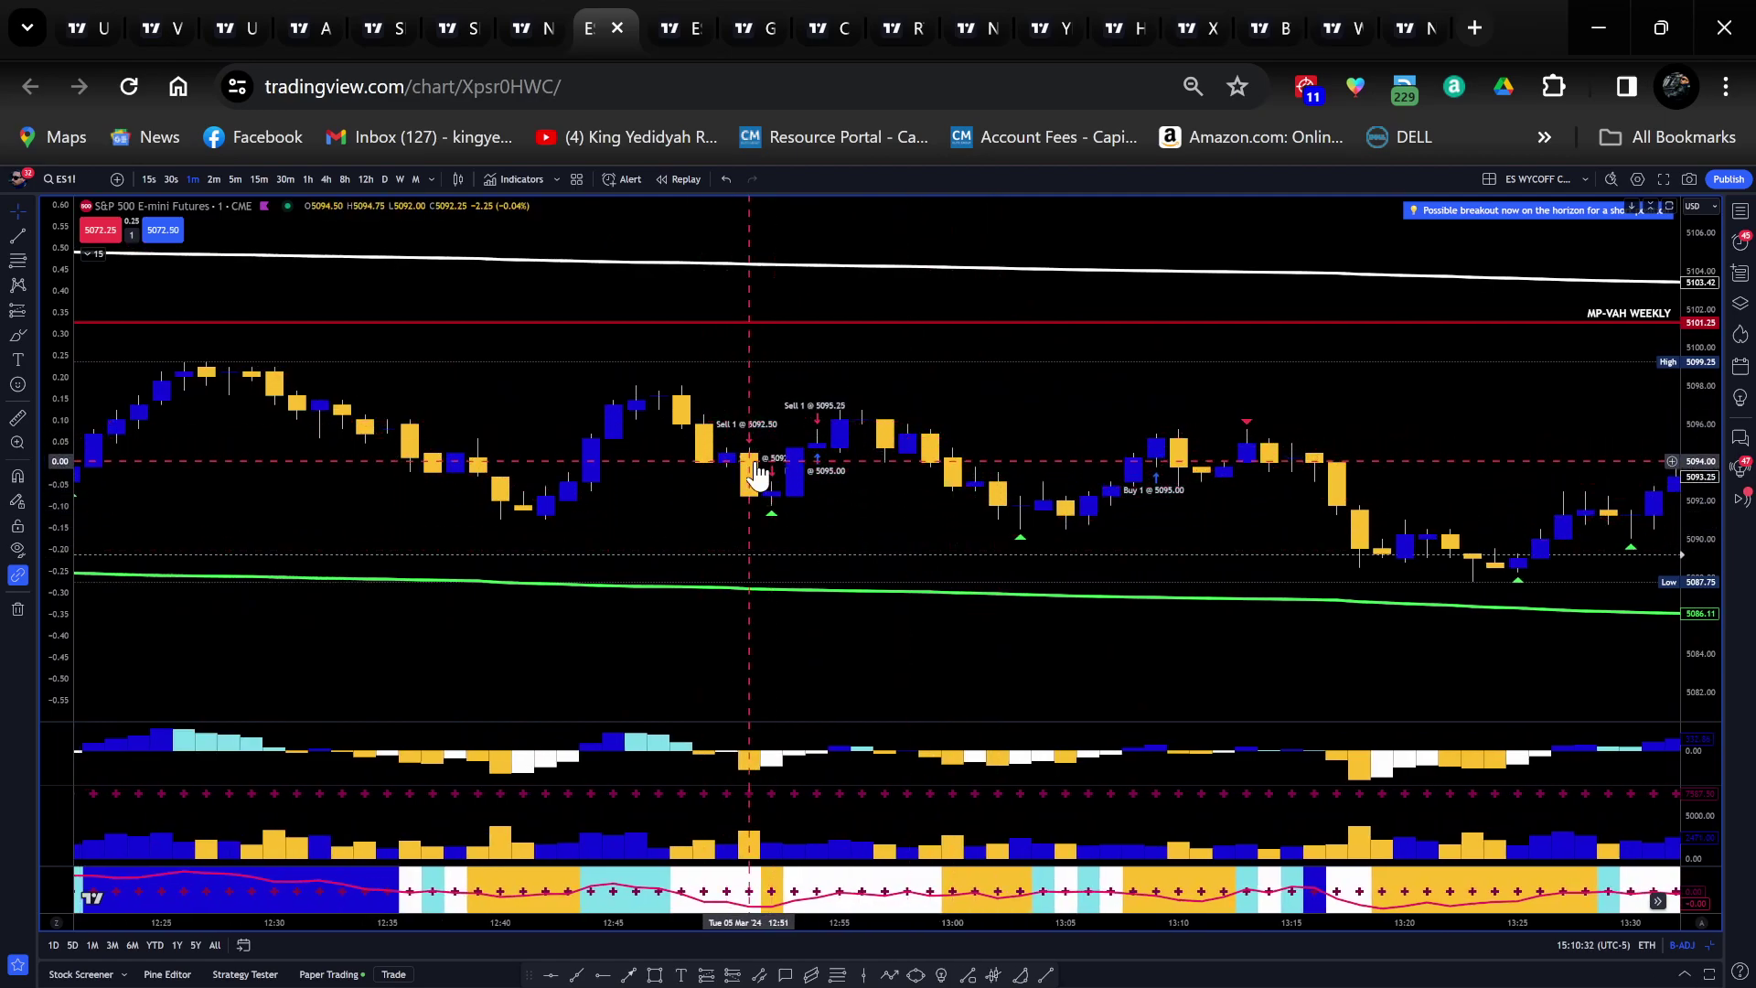
{"action": "scroll", "coordinate": [924, 517], "scroll_direction": "up", "scroll_amount": 1}
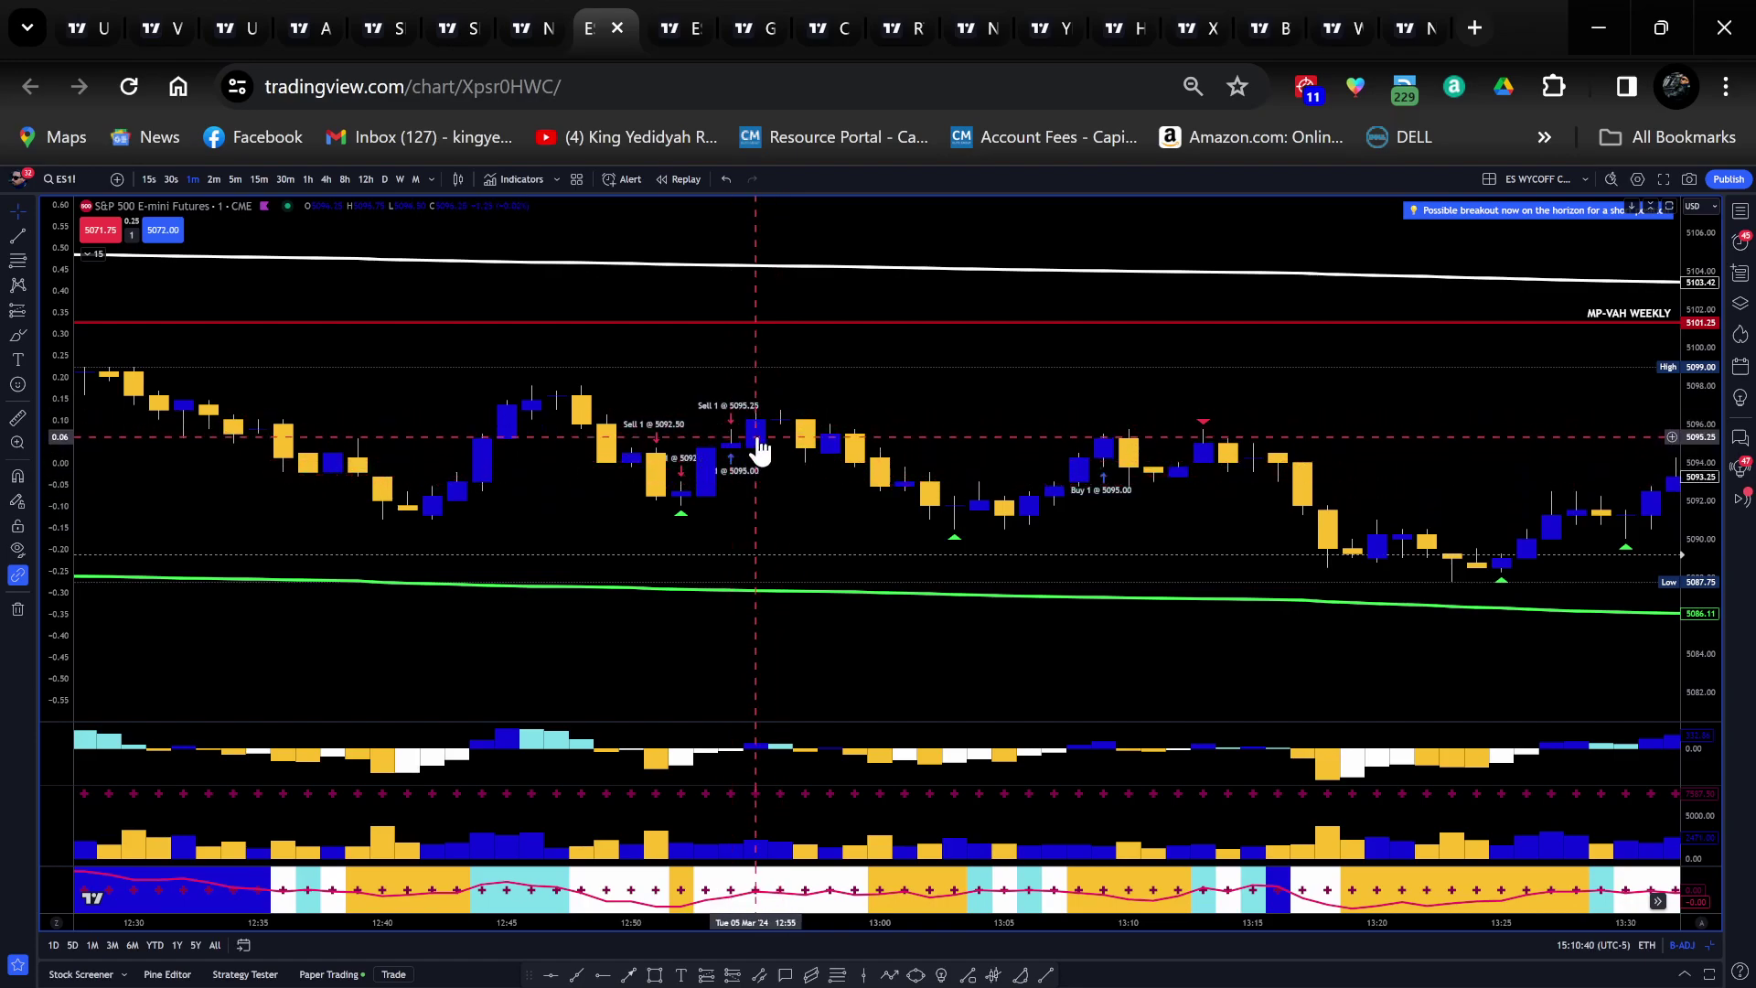
Pan the chart forward to show the 12:30–14:10 bars
{"action": "left_click_drag", "start_coordinate": [1176, 518], "coordinate": [882, 490]}
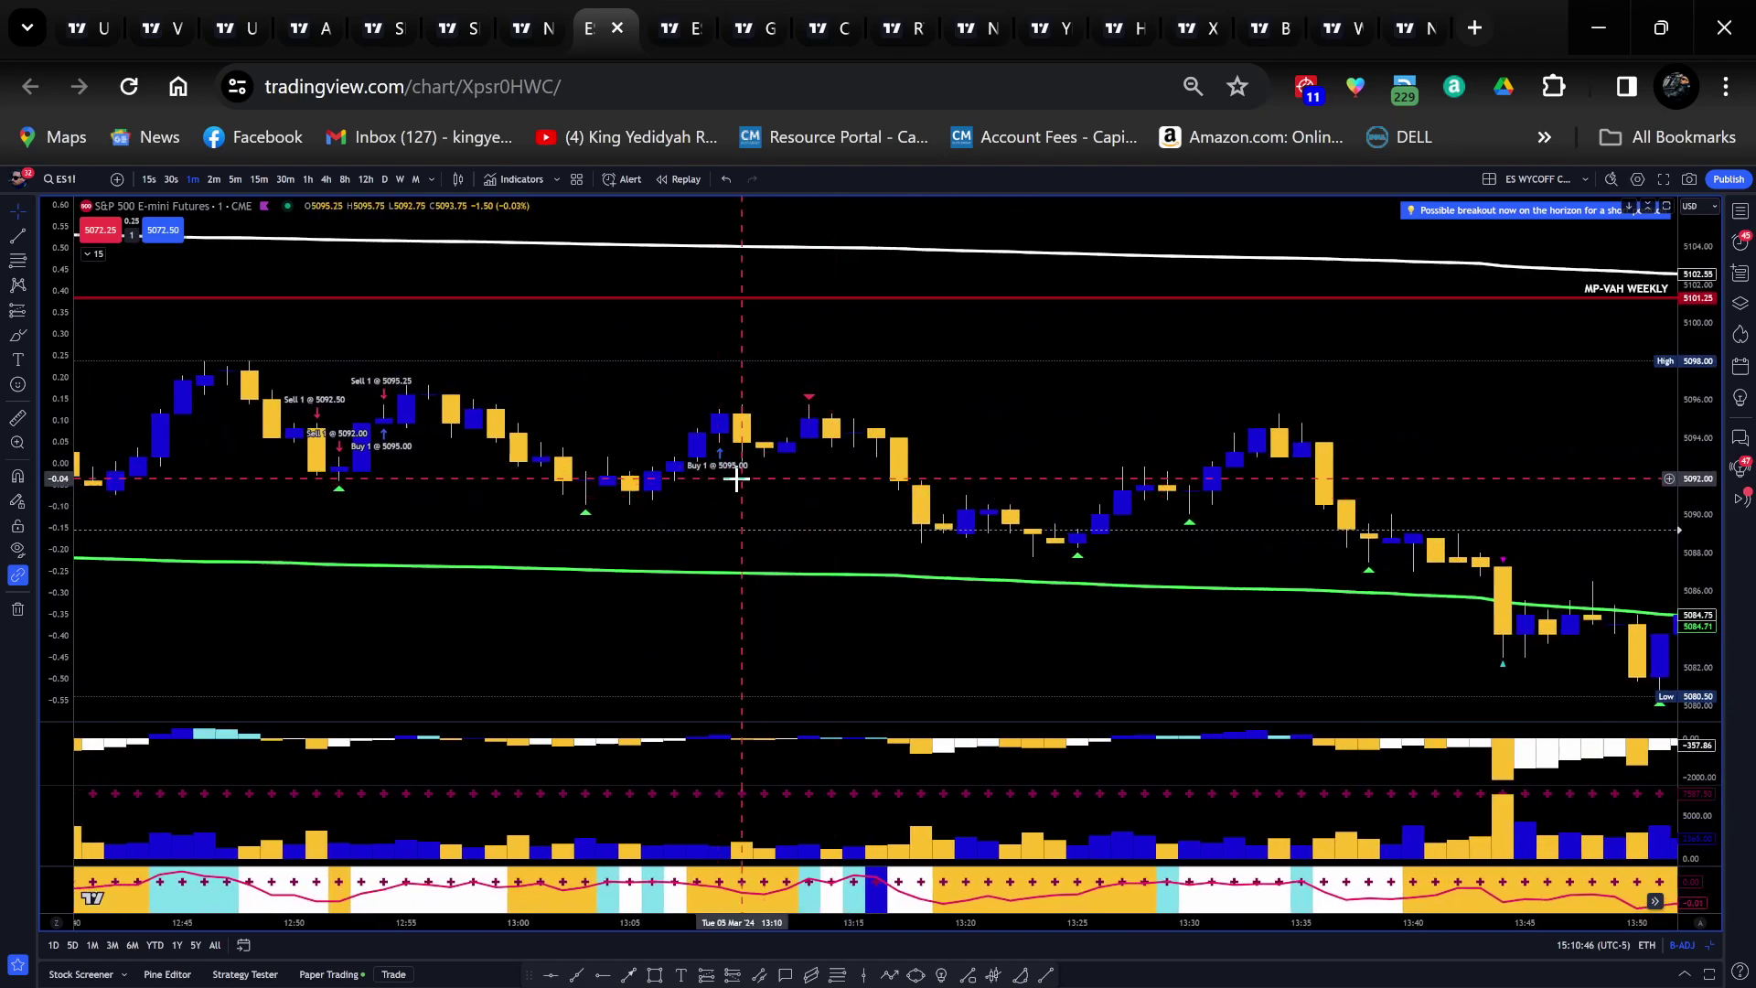
{"action": "left_click_drag", "start_coordinate": [847, 513], "coordinate": [478, 469]}
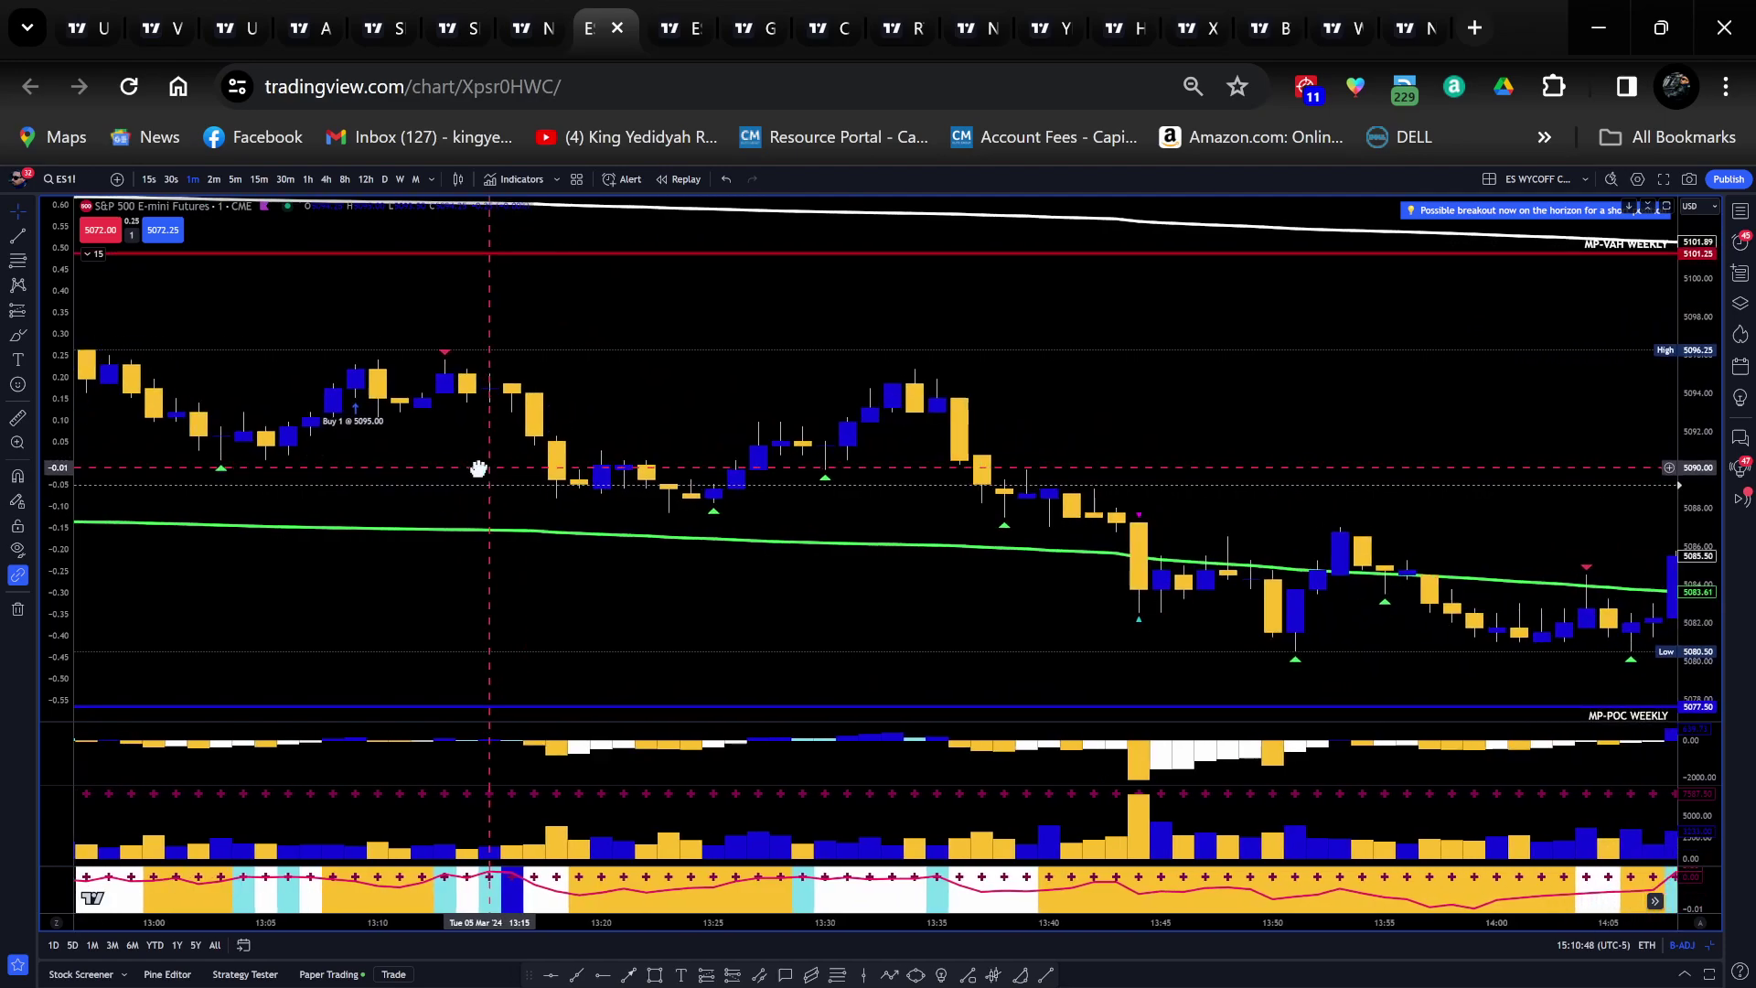
{"action": "scroll", "coordinate": [480, 462], "scroll_direction": "down", "scroll_amount": 3}
{"action": "left_click_drag", "start_coordinate": [1189, 479], "coordinate": [1091, 520]}
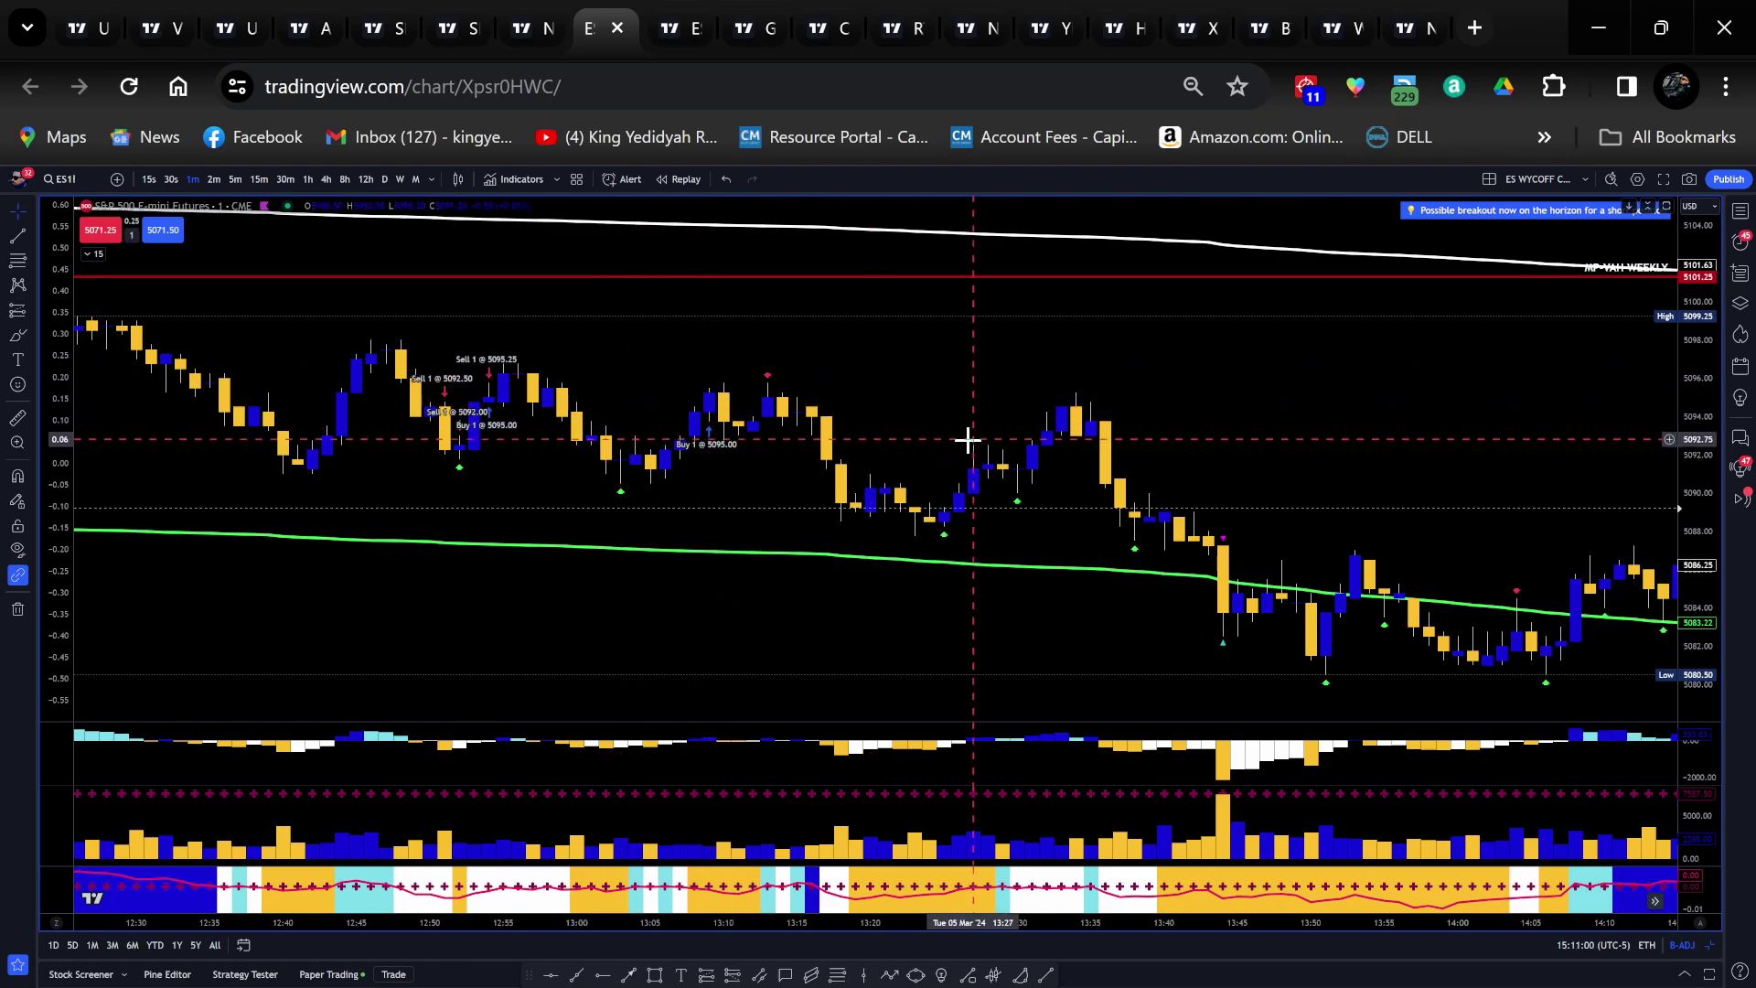
Move to the bars through 15:10 and stretch the price scale around the sell-off
{"action": "left_click_drag", "start_coordinate": [952, 439], "coordinate": [545, 243]}
{"action": "left_click_drag", "start_coordinate": [1207, 425], "coordinate": [794, 428]}
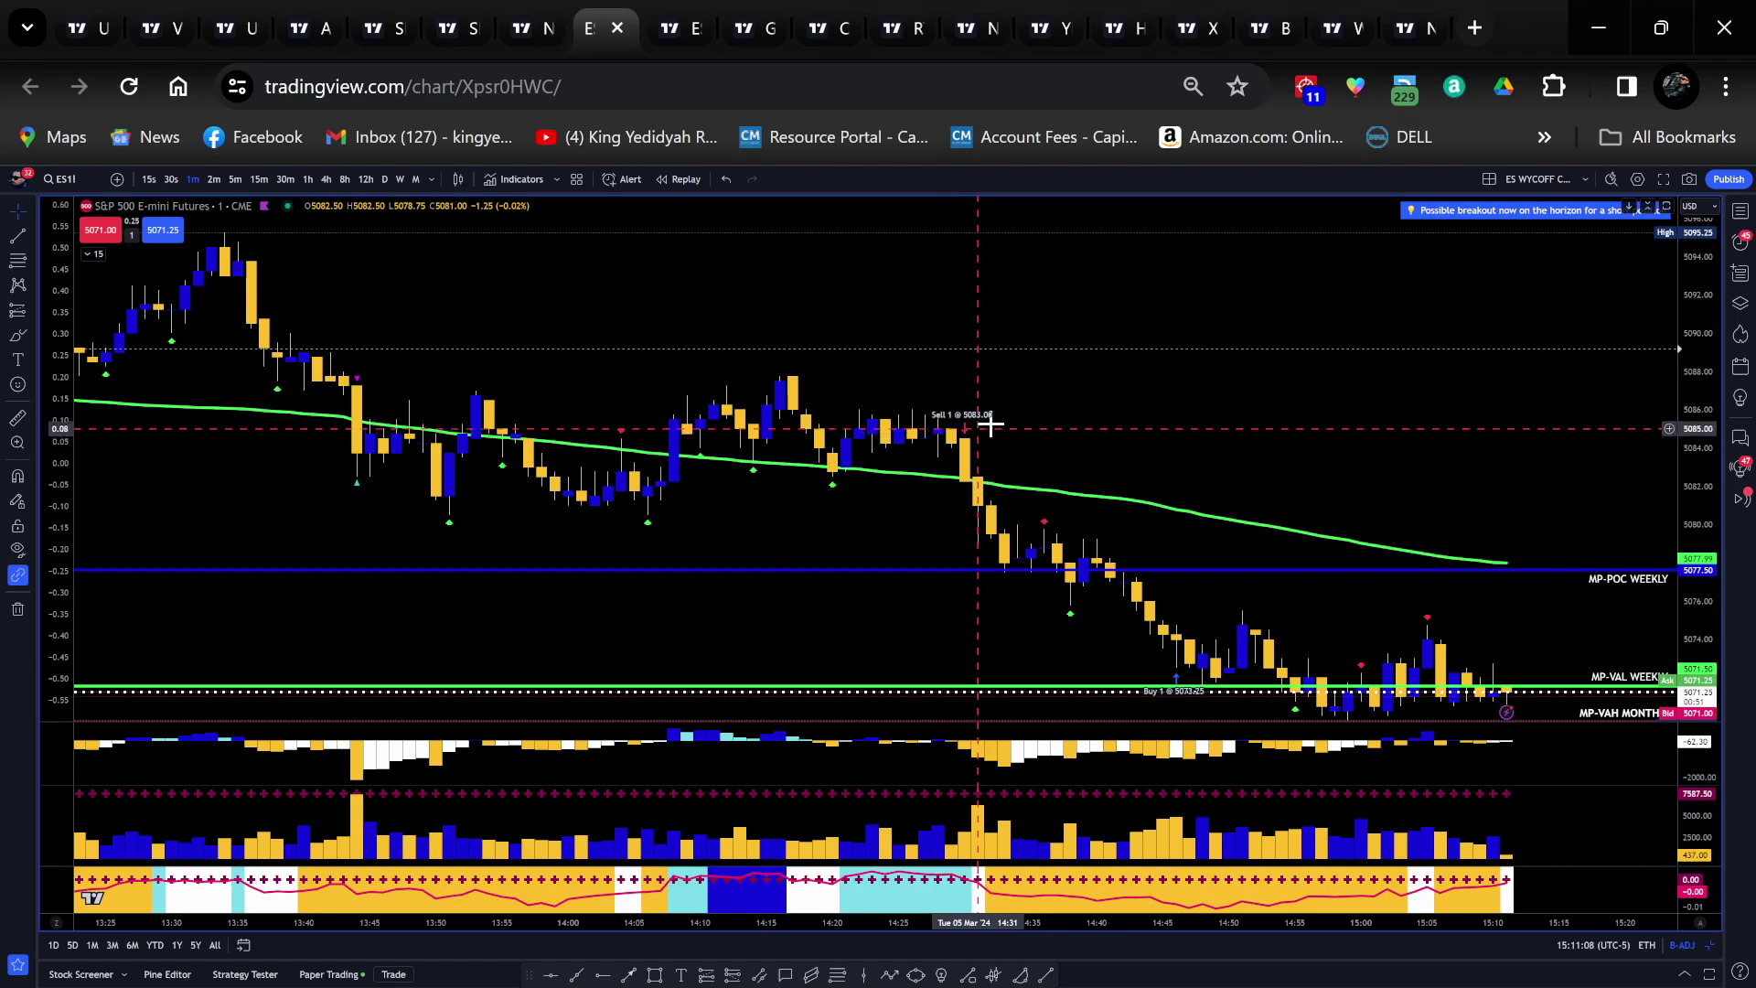
{"action": "left_click_drag", "start_coordinate": [1094, 443], "coordinate": [953, 313]}
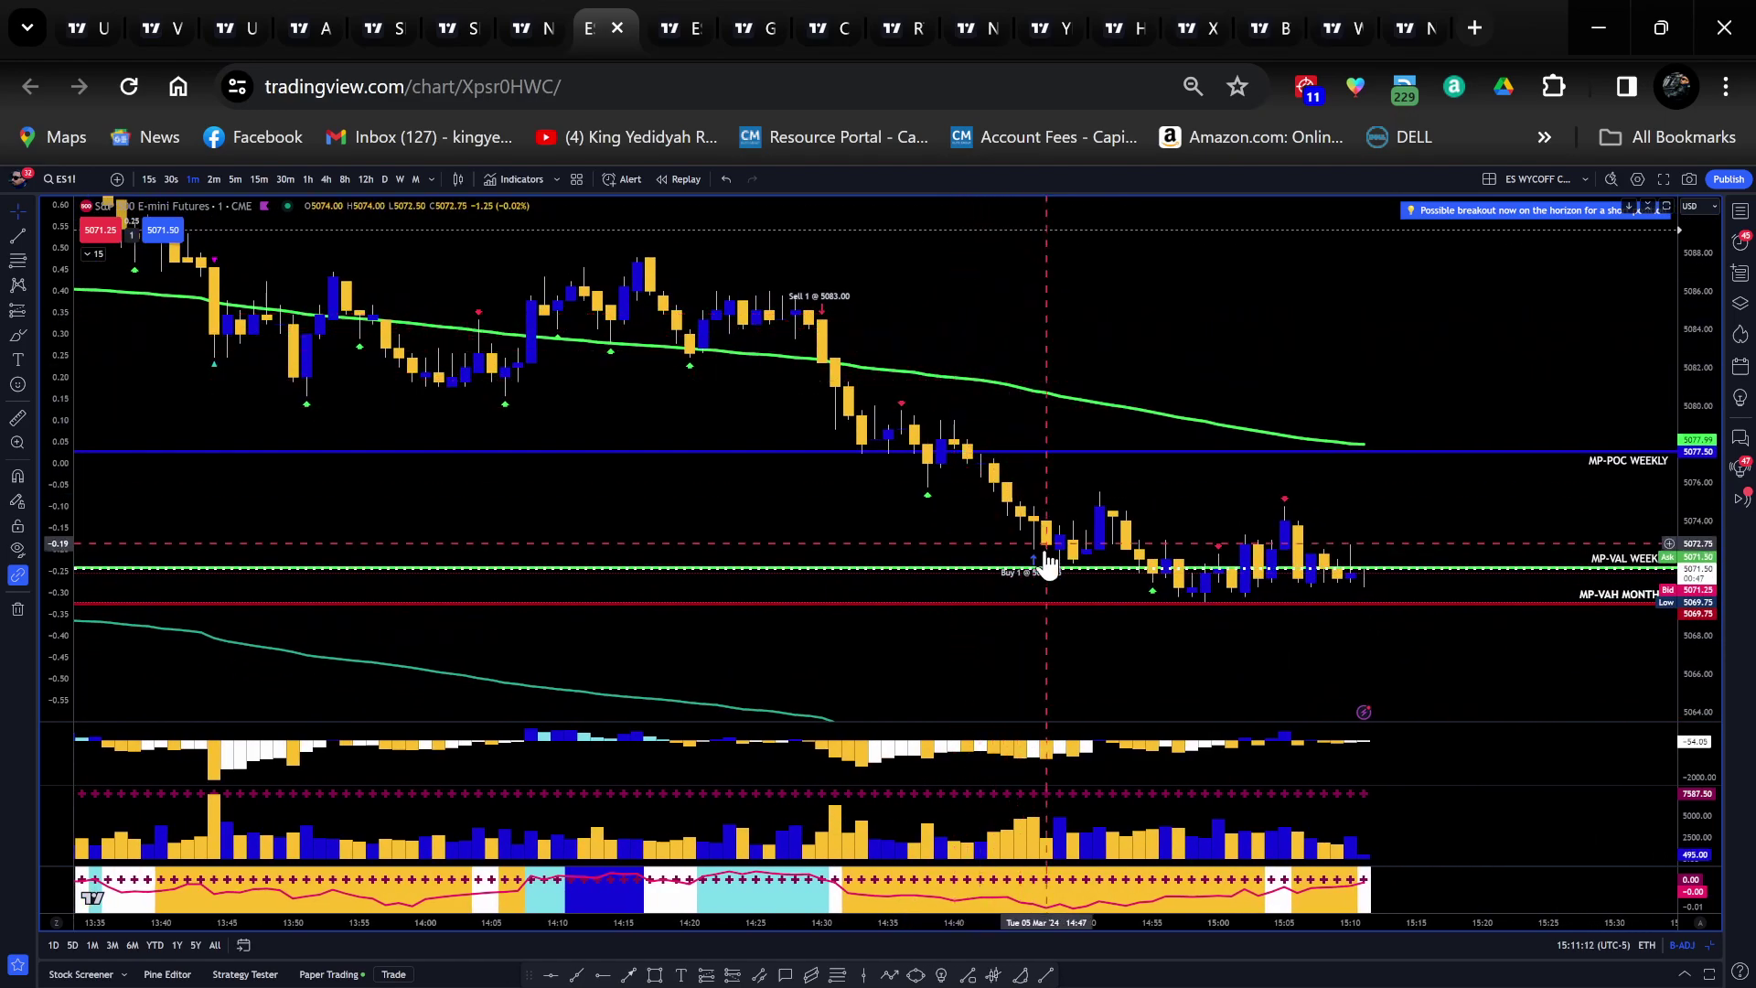
{"action": "left_click_drag", "start_coordinate": [1677, 500], "coordinate": [1259, 517]}
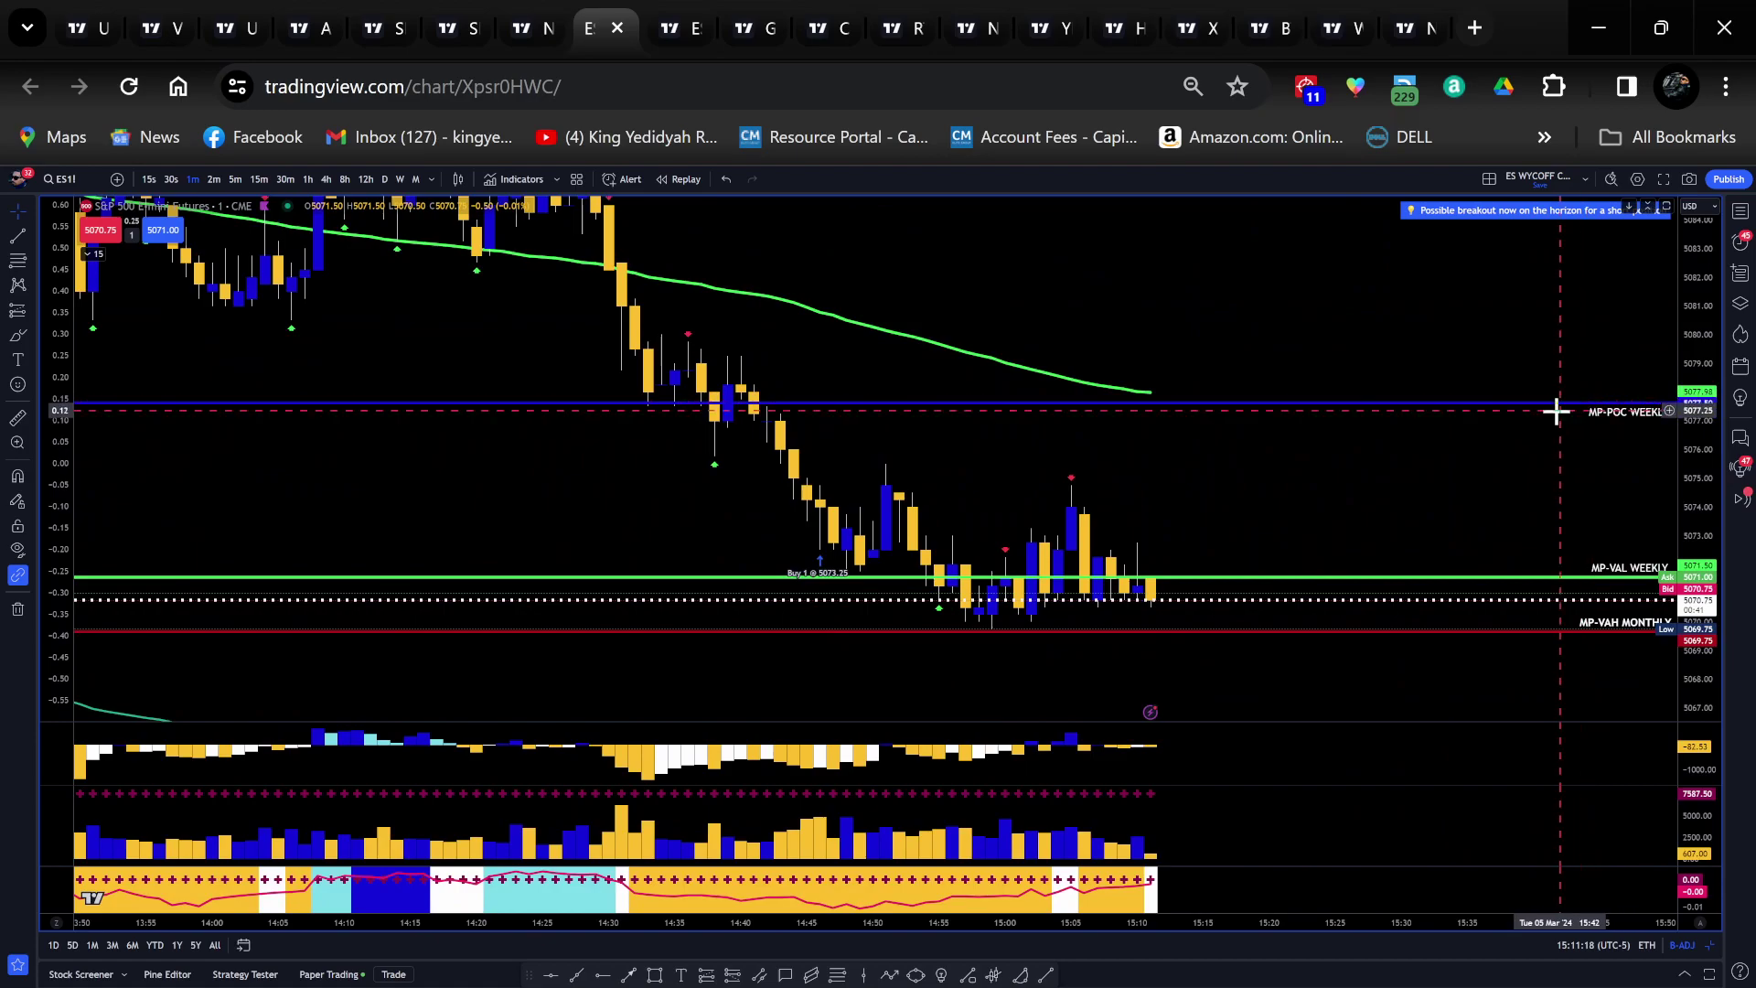
{"action": "left_click_drag", "start_coordinate": [1403, 466], "coordinate": [1435, 509]}
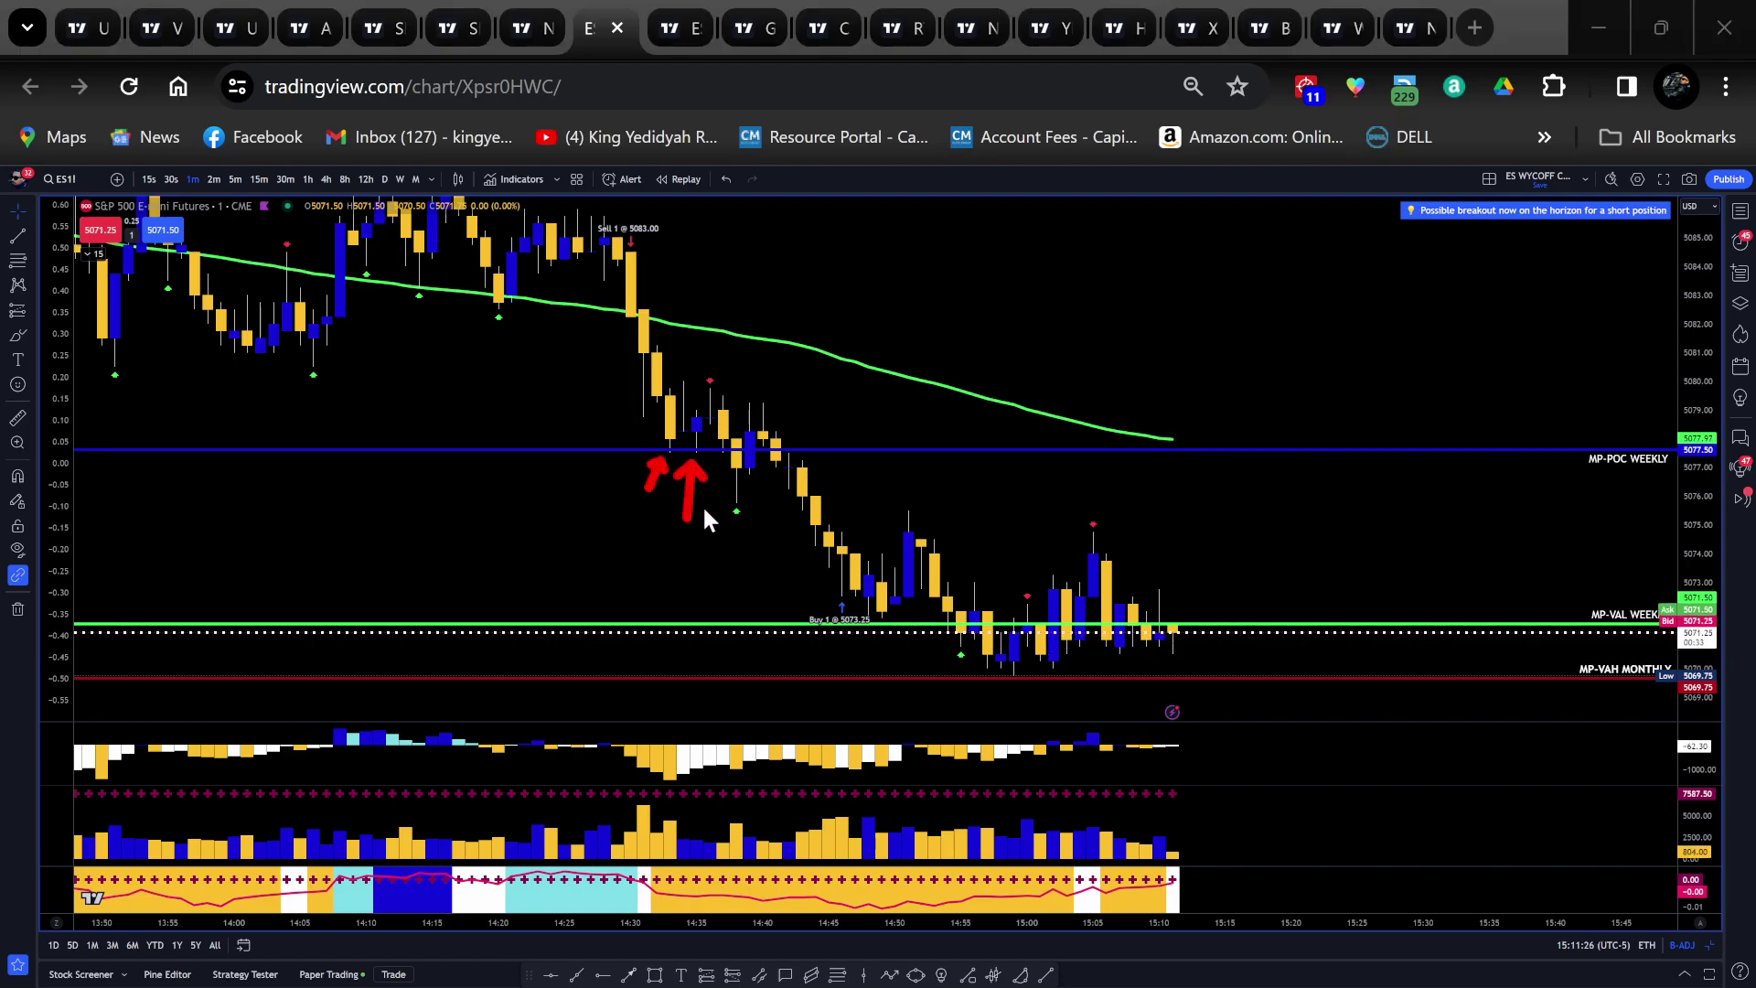
{"action": "left_click_drag", "start_coordinate": [711, 506], "coordinate": [723, 468]}
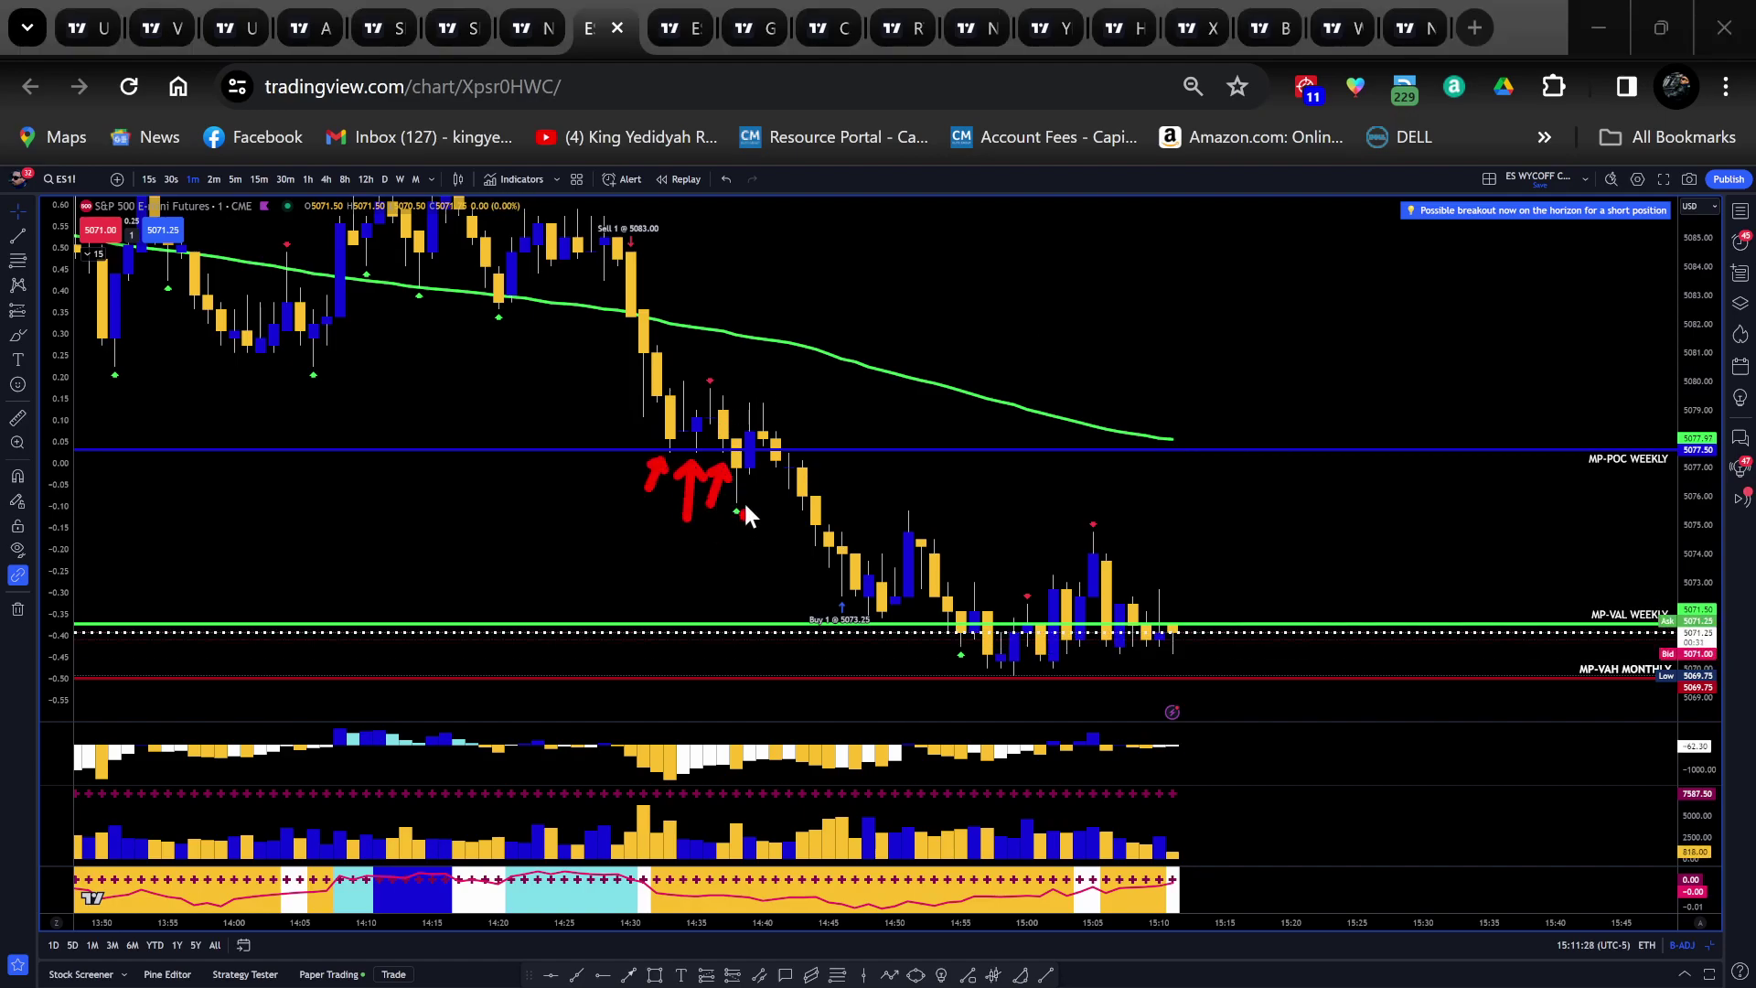
{"action": "left_click_drag", "start_coordinate": [807, 336], "coordinate": [764, 388]}
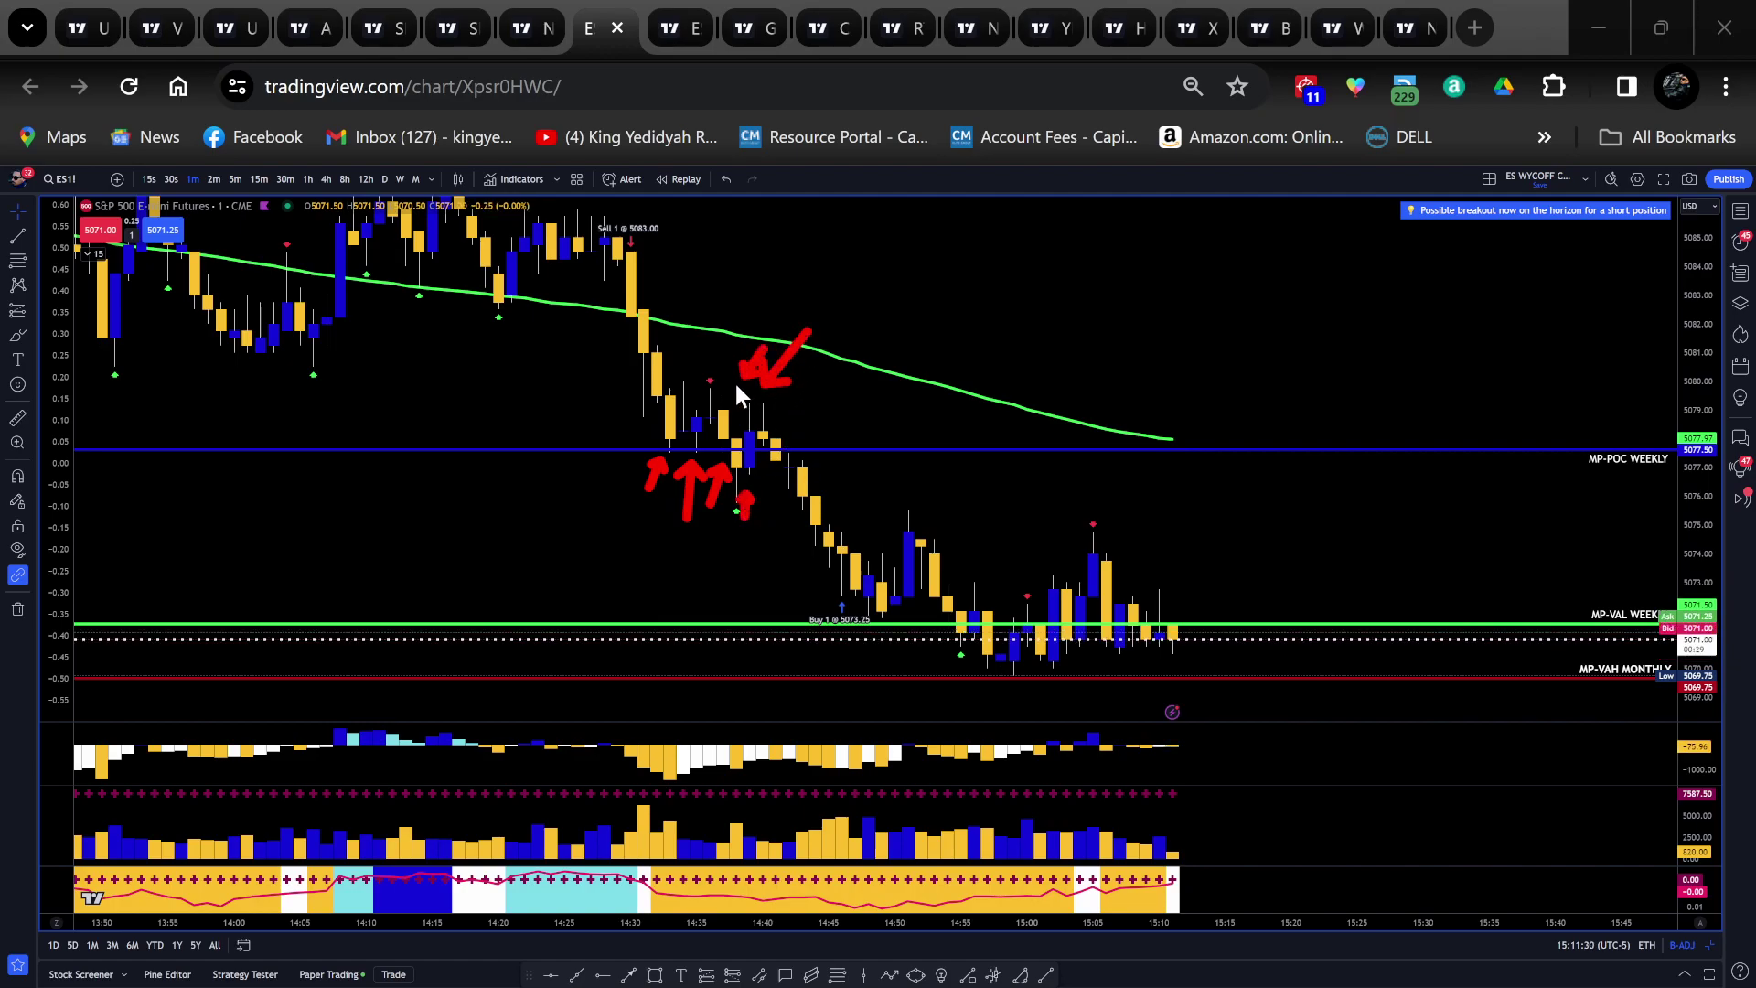
{"action": "left_click_drag", "start_coordinate": [695, 334], "coordinate": [682, 346]}
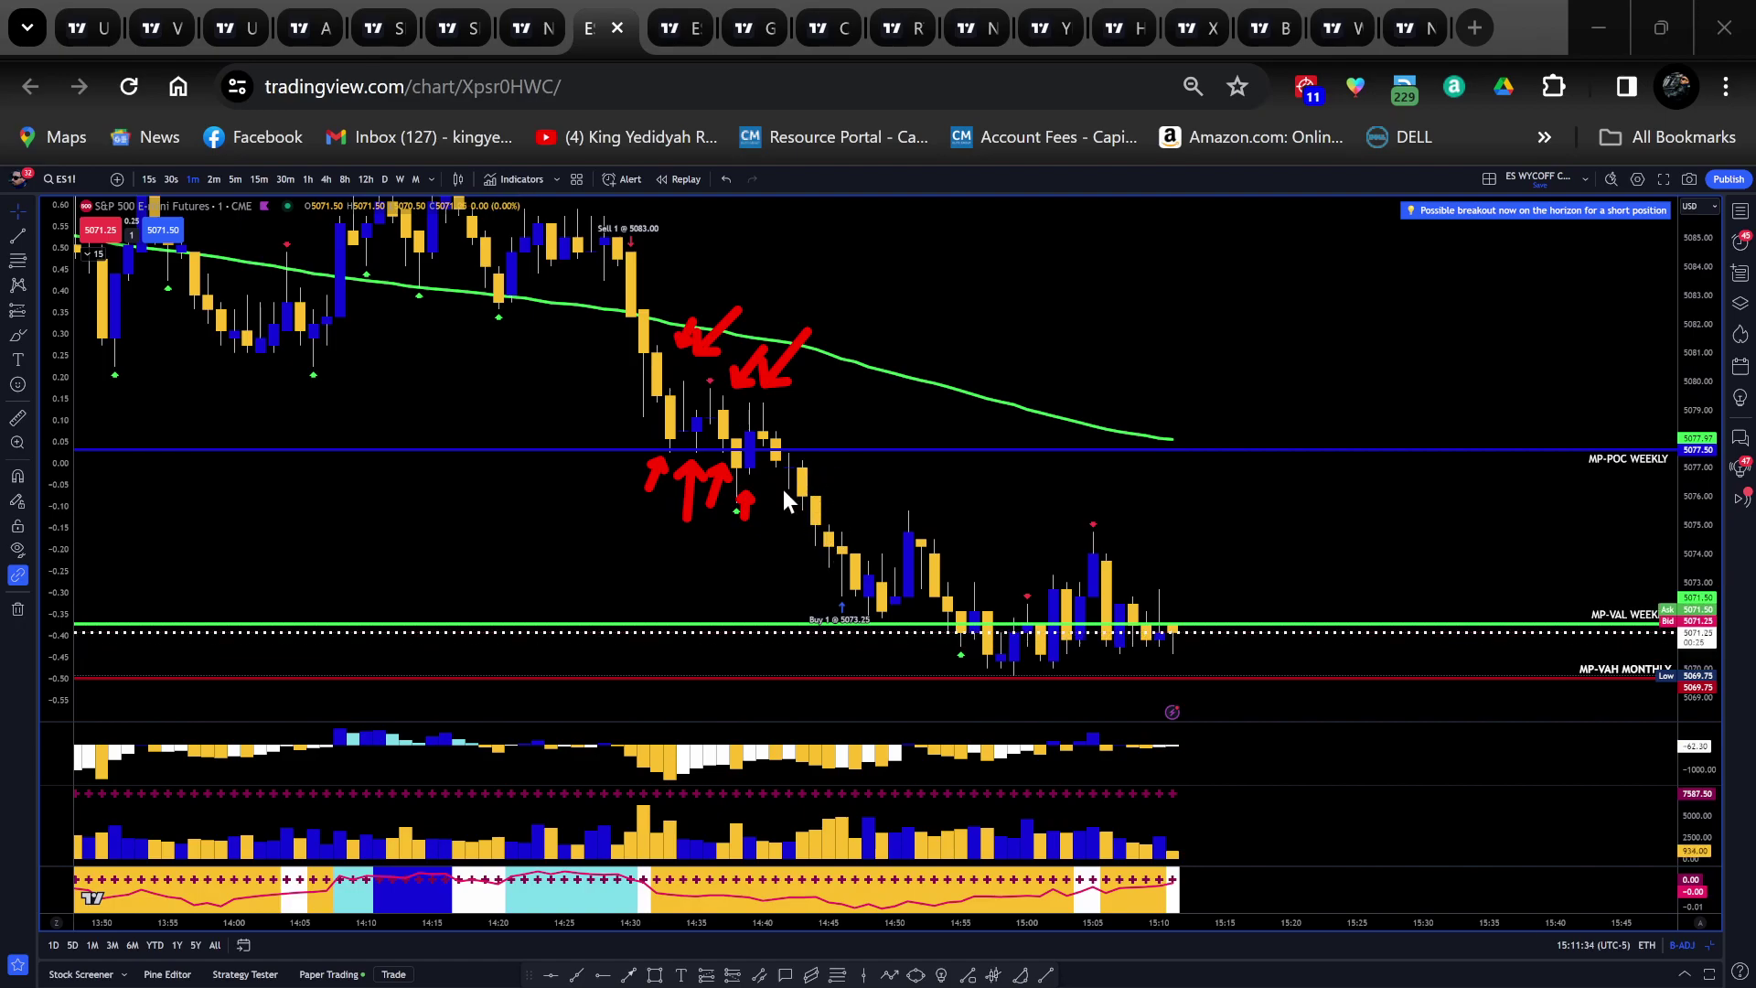
{"action": "left_click_drag", "start_coordinate": [793, 592], "coordinate": [1008, 512]}
{"action": "left_click_drag", "start_coordinate": [836, 562], "coordinate": [946, 666]}
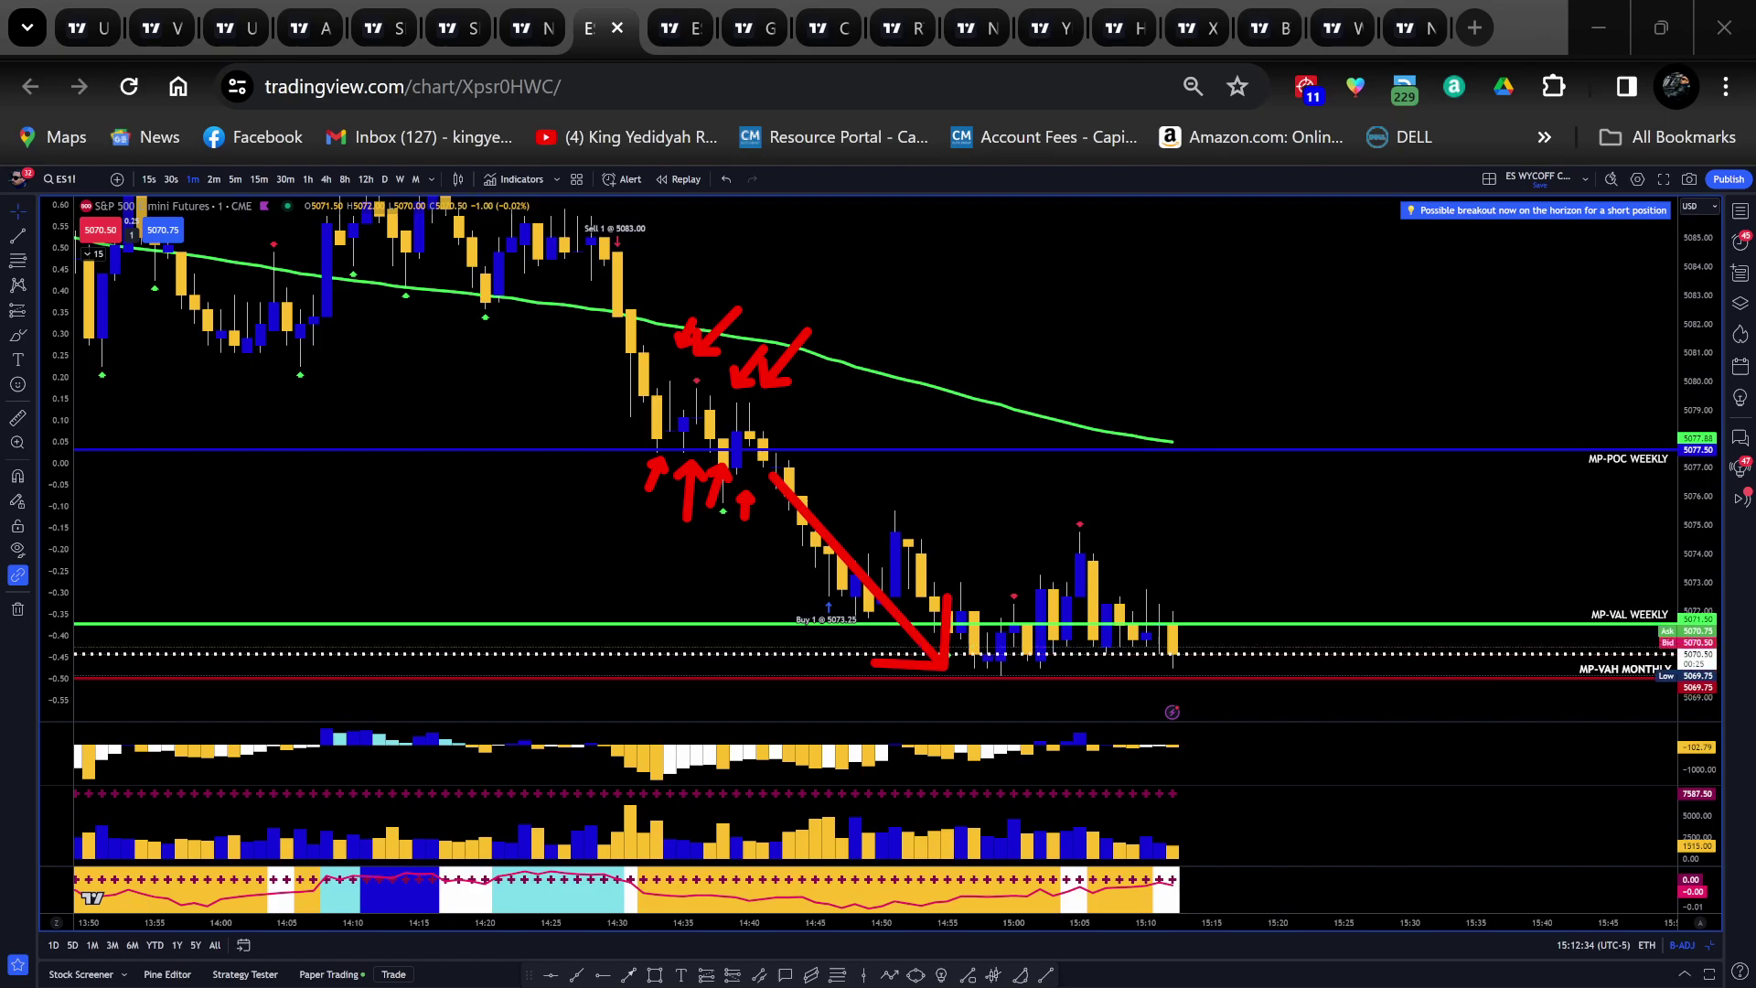
{"action": "key", "text": "Escape"}
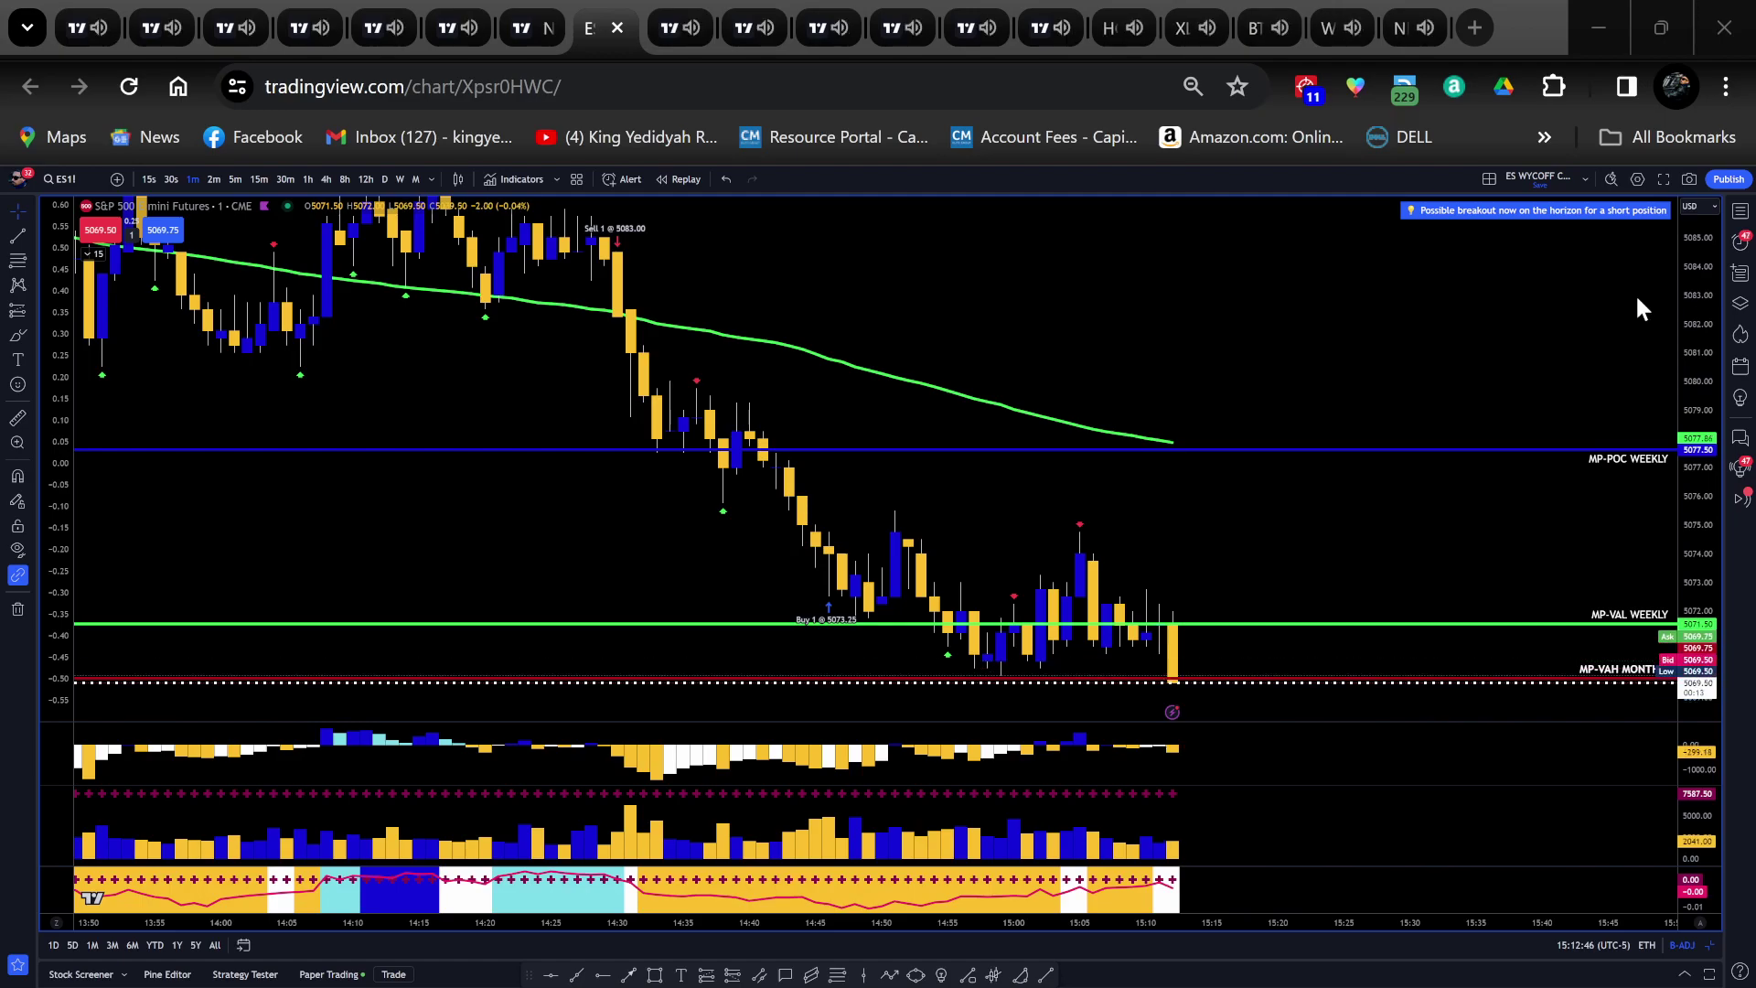
Bring the latest bar breaking below MP-VAH MONTHLY, near 5068.50, into view
{"action": "left_click", "coordinate": [1310, 574]}
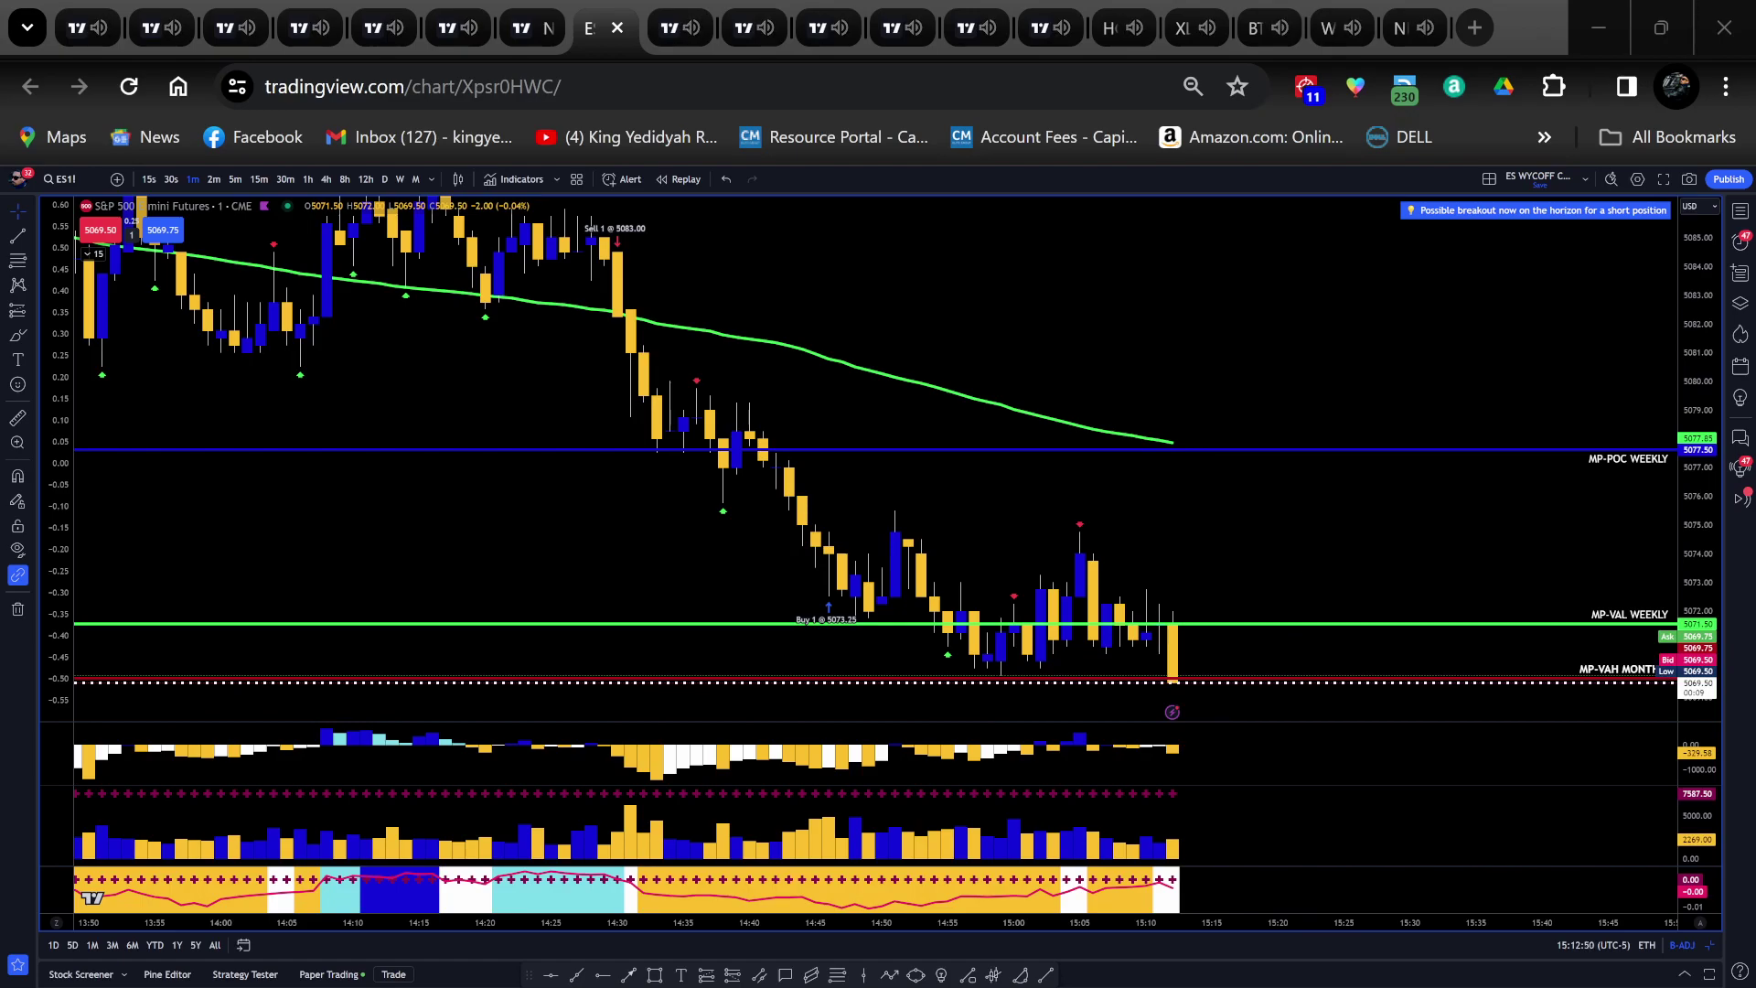
{"action": "left_click_drag", "start_coordinate": [1389, 486], "coordinate": [1333, 384]}
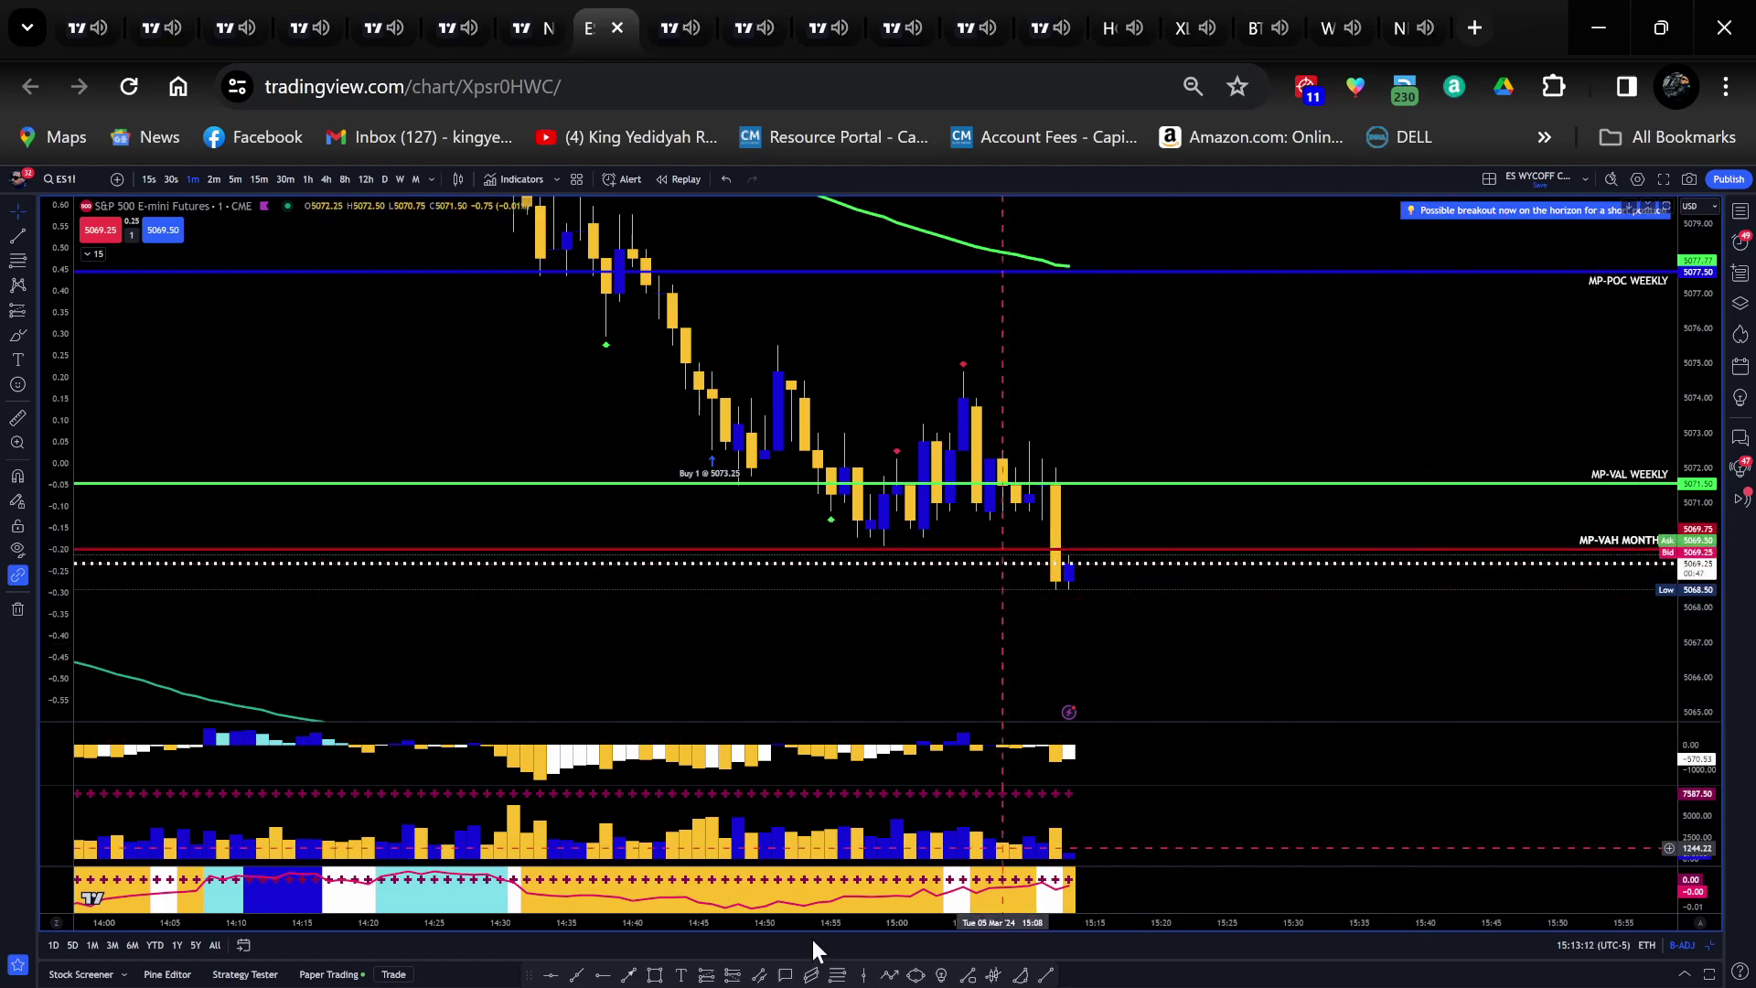
Maximize the 1-hour ES chart and rescale the price axis, leaving space for future bars
{"action": "left_click", "coordinate": [849, 901]}
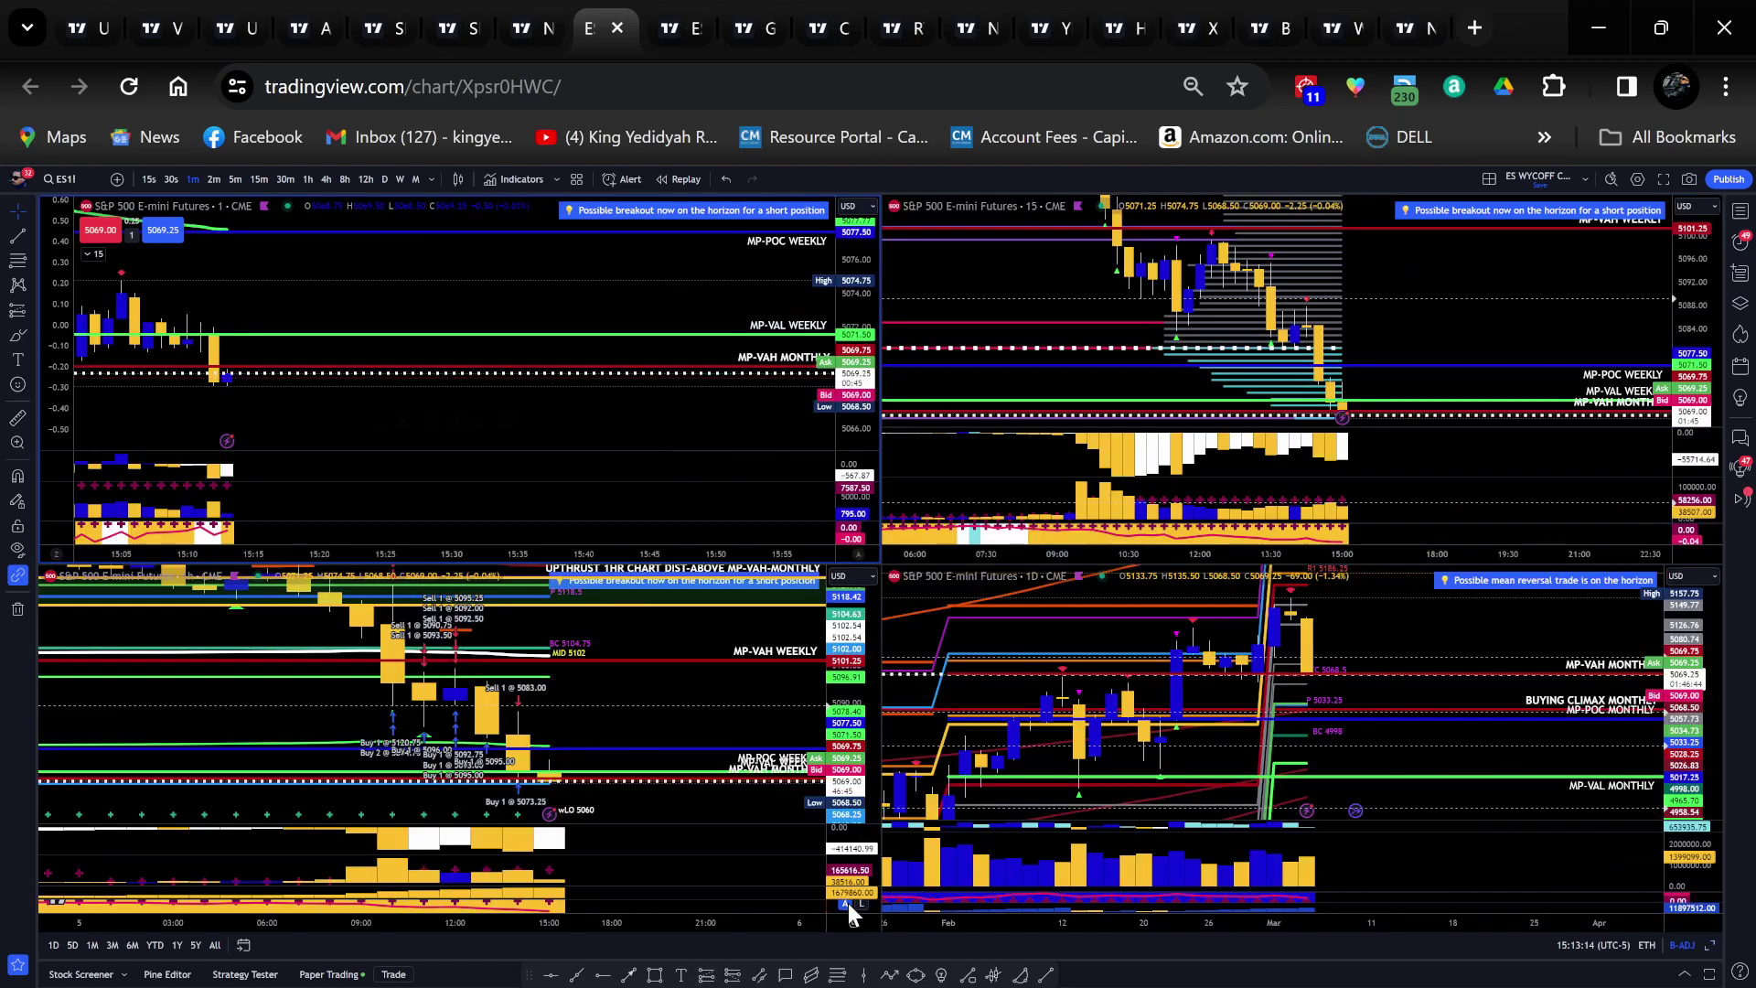
{"action": "key", "text": "alt+Enter"}
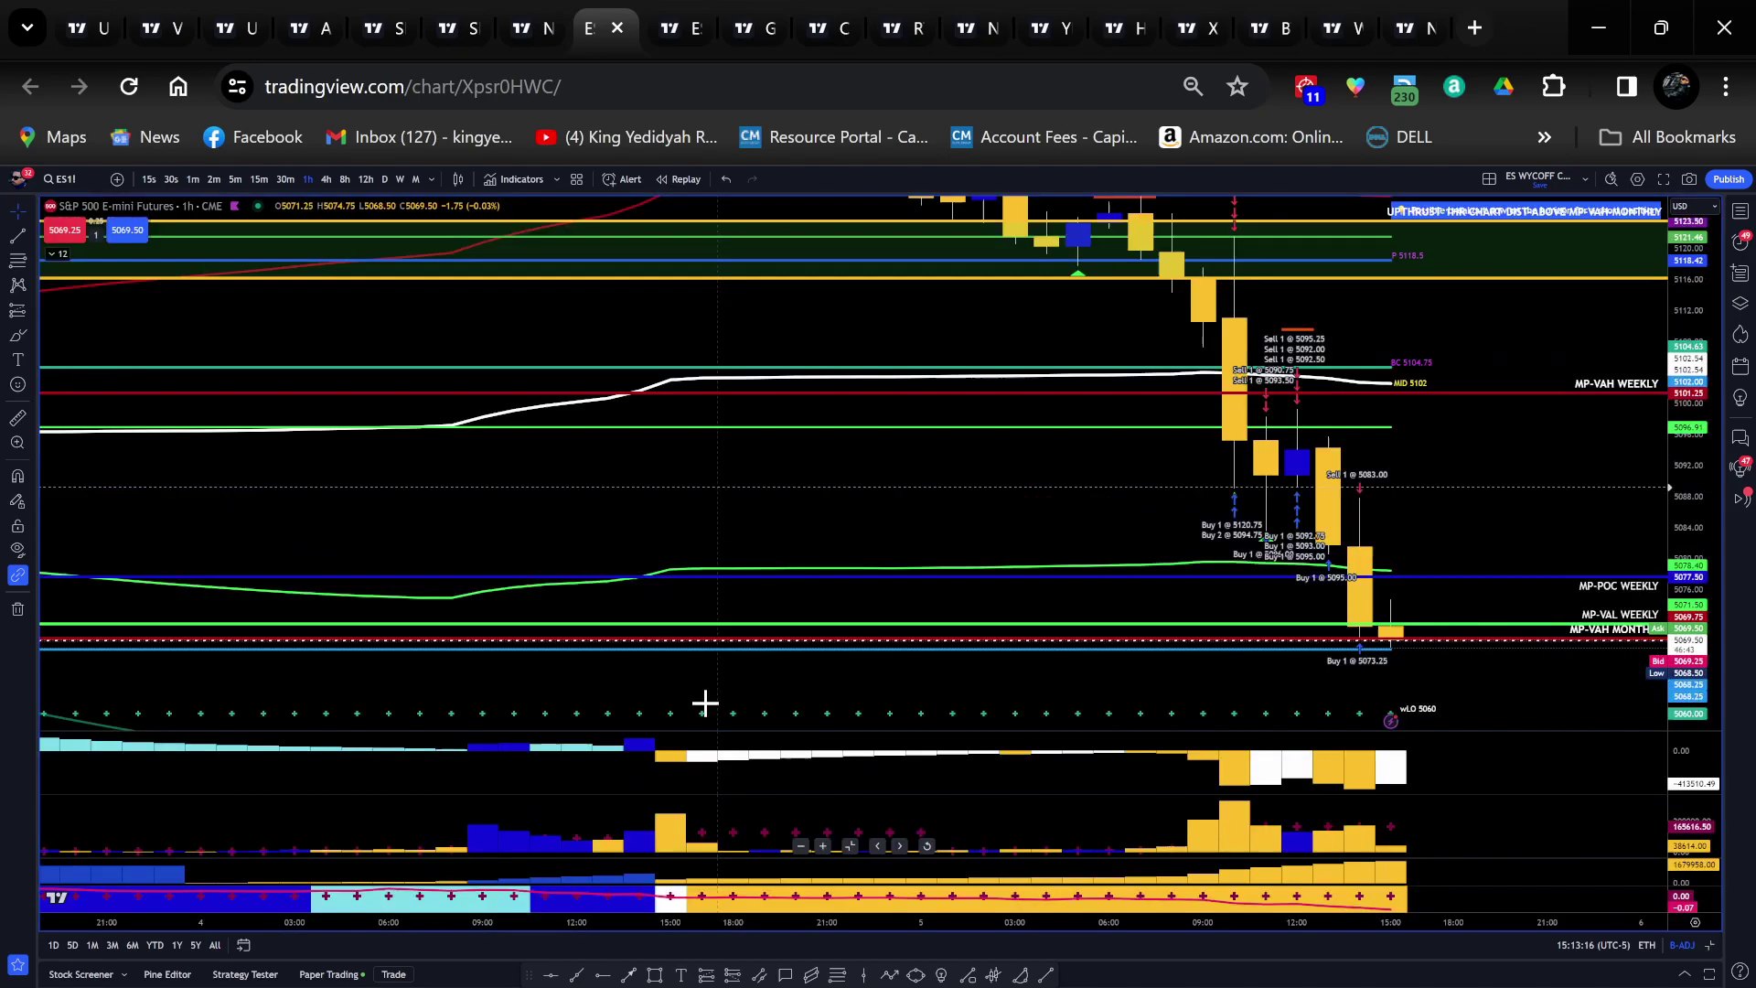
{"action": "left_click_drag", "start_coordinate": [1509, 427], "coordinate": [1125, 502]}
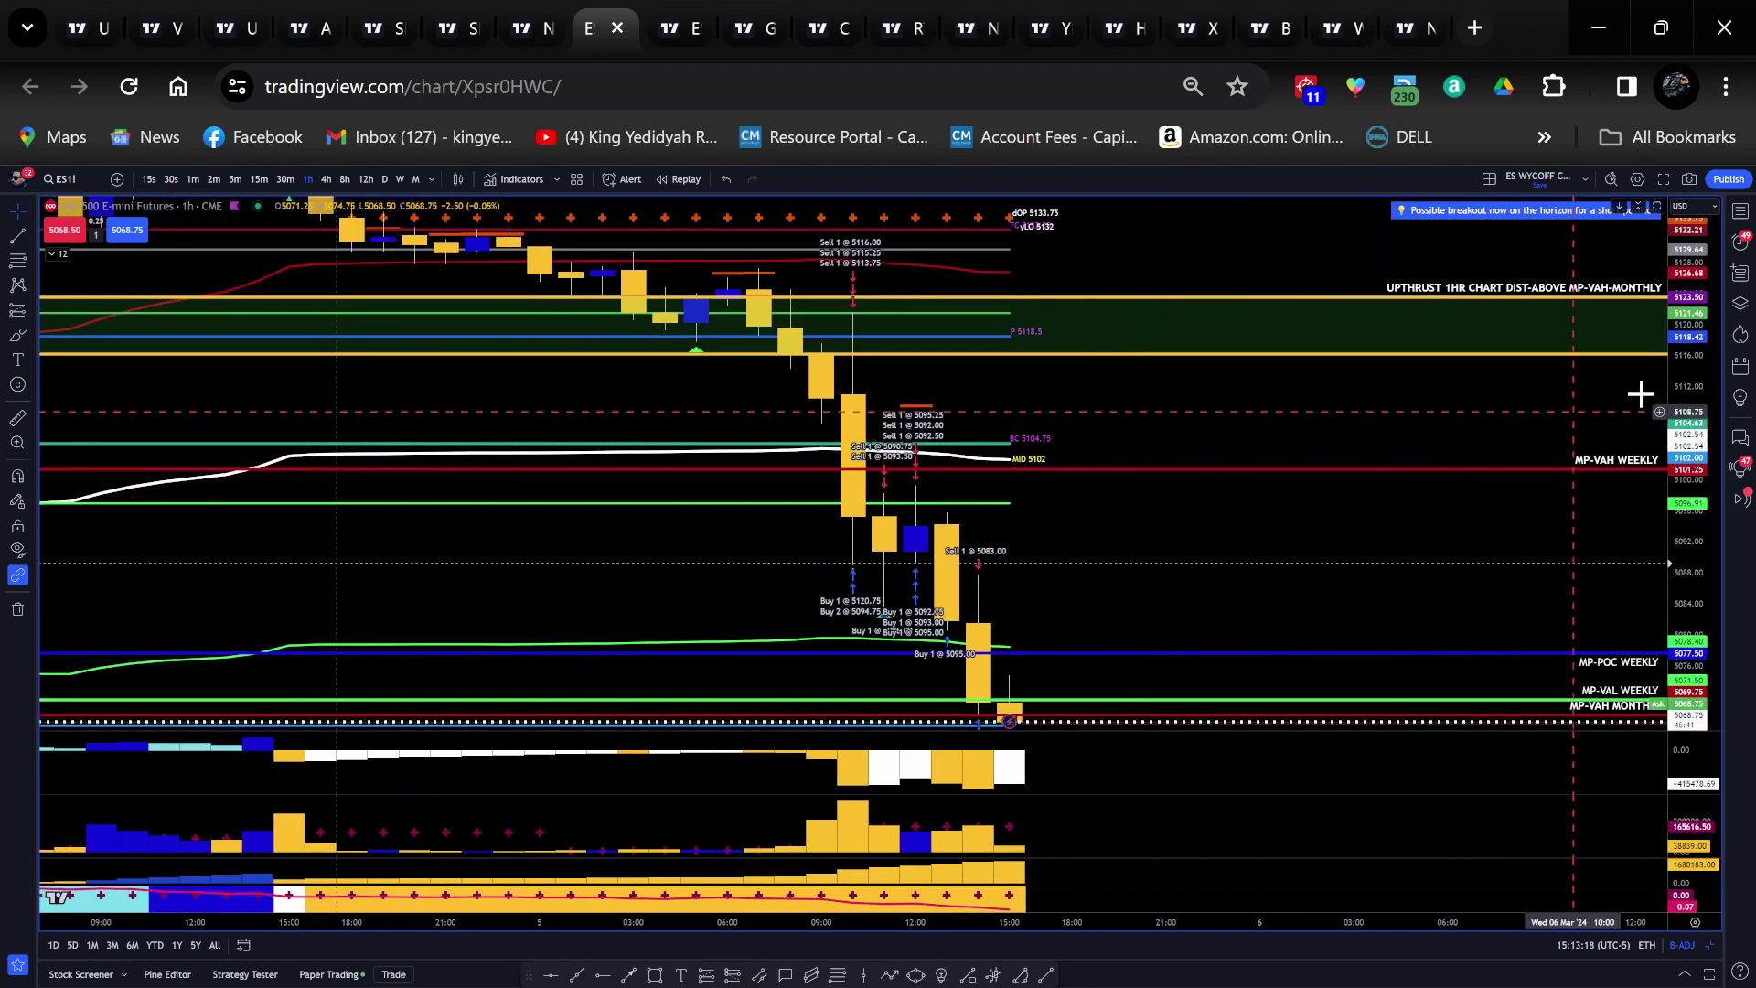
{"action": "left_click_drag", "start_coordinate": [1692, 304], "coordinate": [1692, 416]}
{"action": "left_click_drag", "start_coordinate": [1345, 400], "coordinate": [1220, 424]}
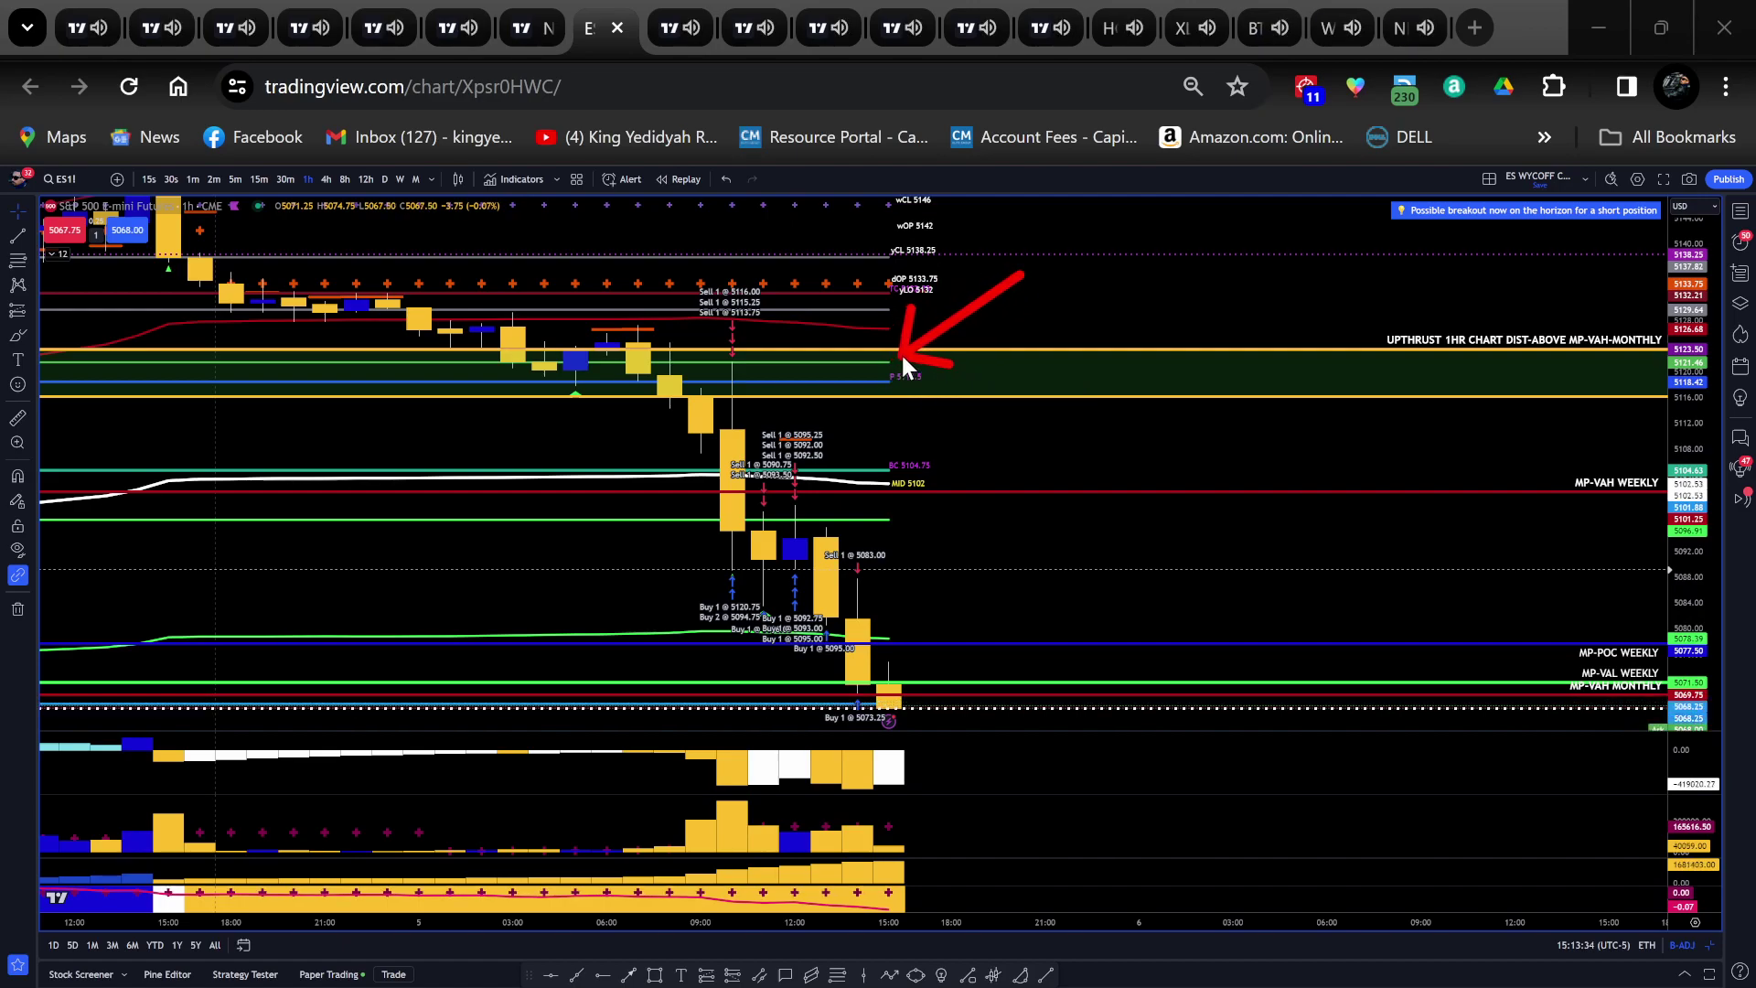
Draw arrows at the upthrust zone and the latest candle near MP-VAH MONTHLY, then pan to lower levels
{"action": "mouse_move", "coordinate": [1006, 502]}
{"action": "left_mouse_down"}
{"action": "mouse_move", "coordinate": [871, 393]}
{"action": "mouse_move", "coordinate": [891, 392]}
{"action": "left_mouse_up"}
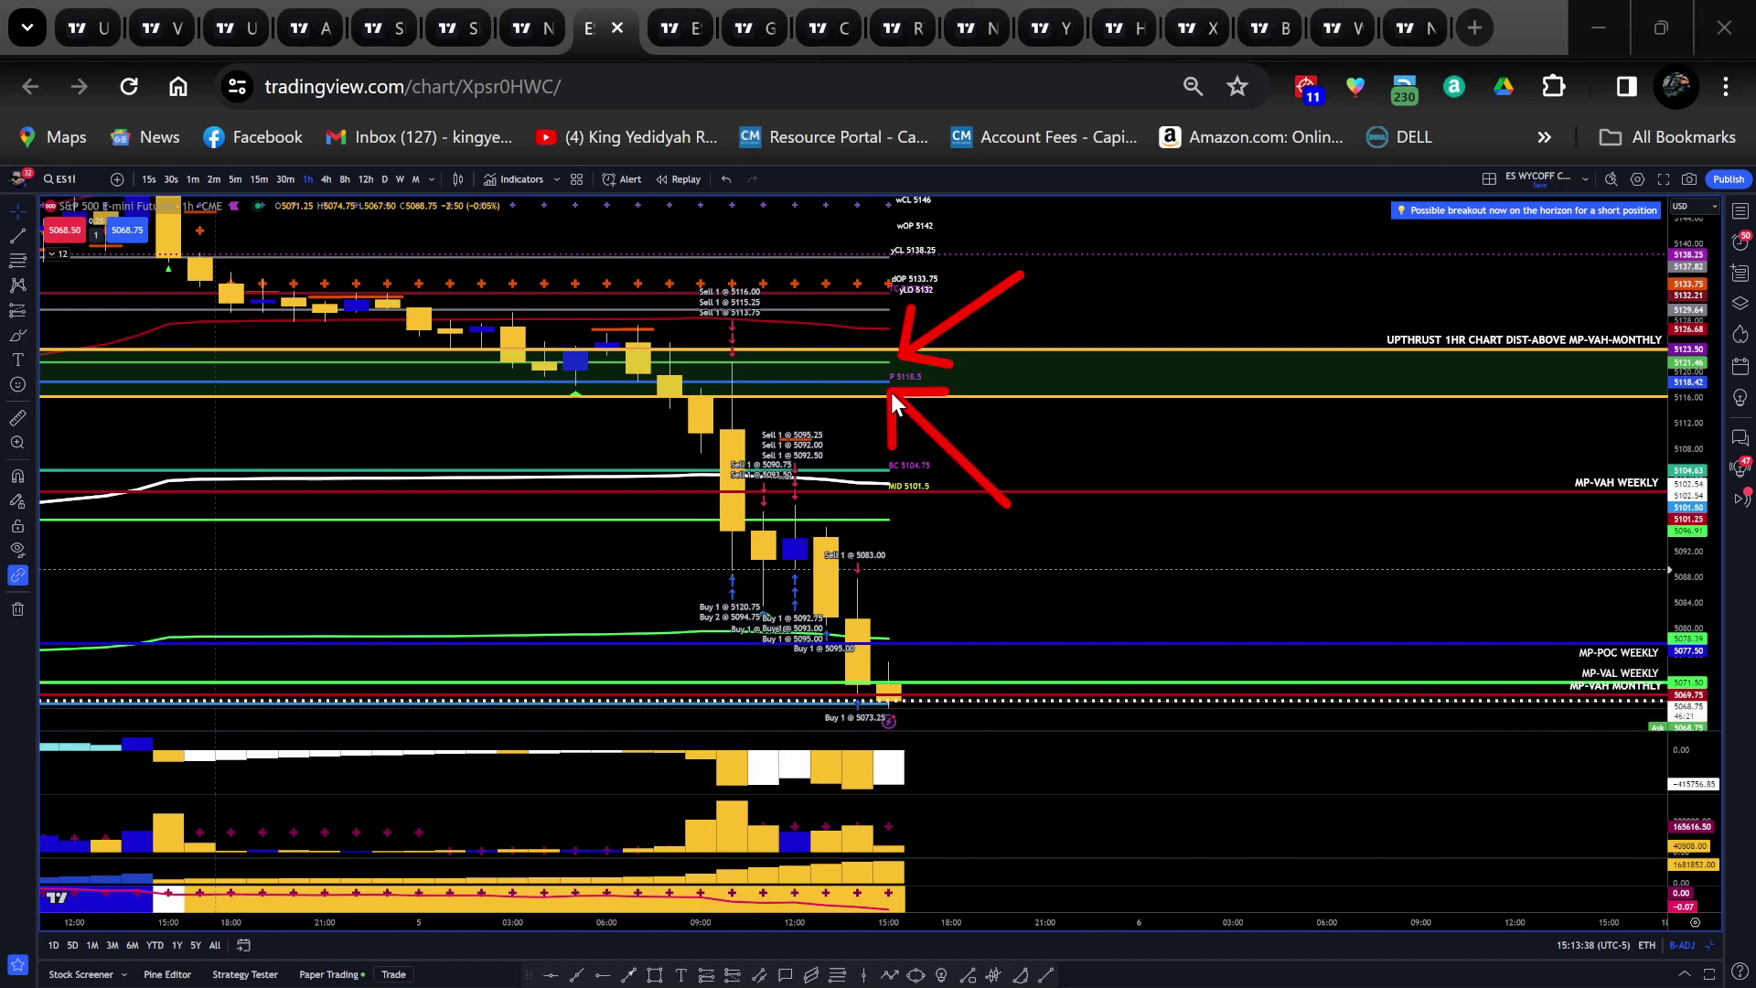
{"action": "left_click_drag", "start_coordinate": [891, 392], "coordinate": [903, 691]}
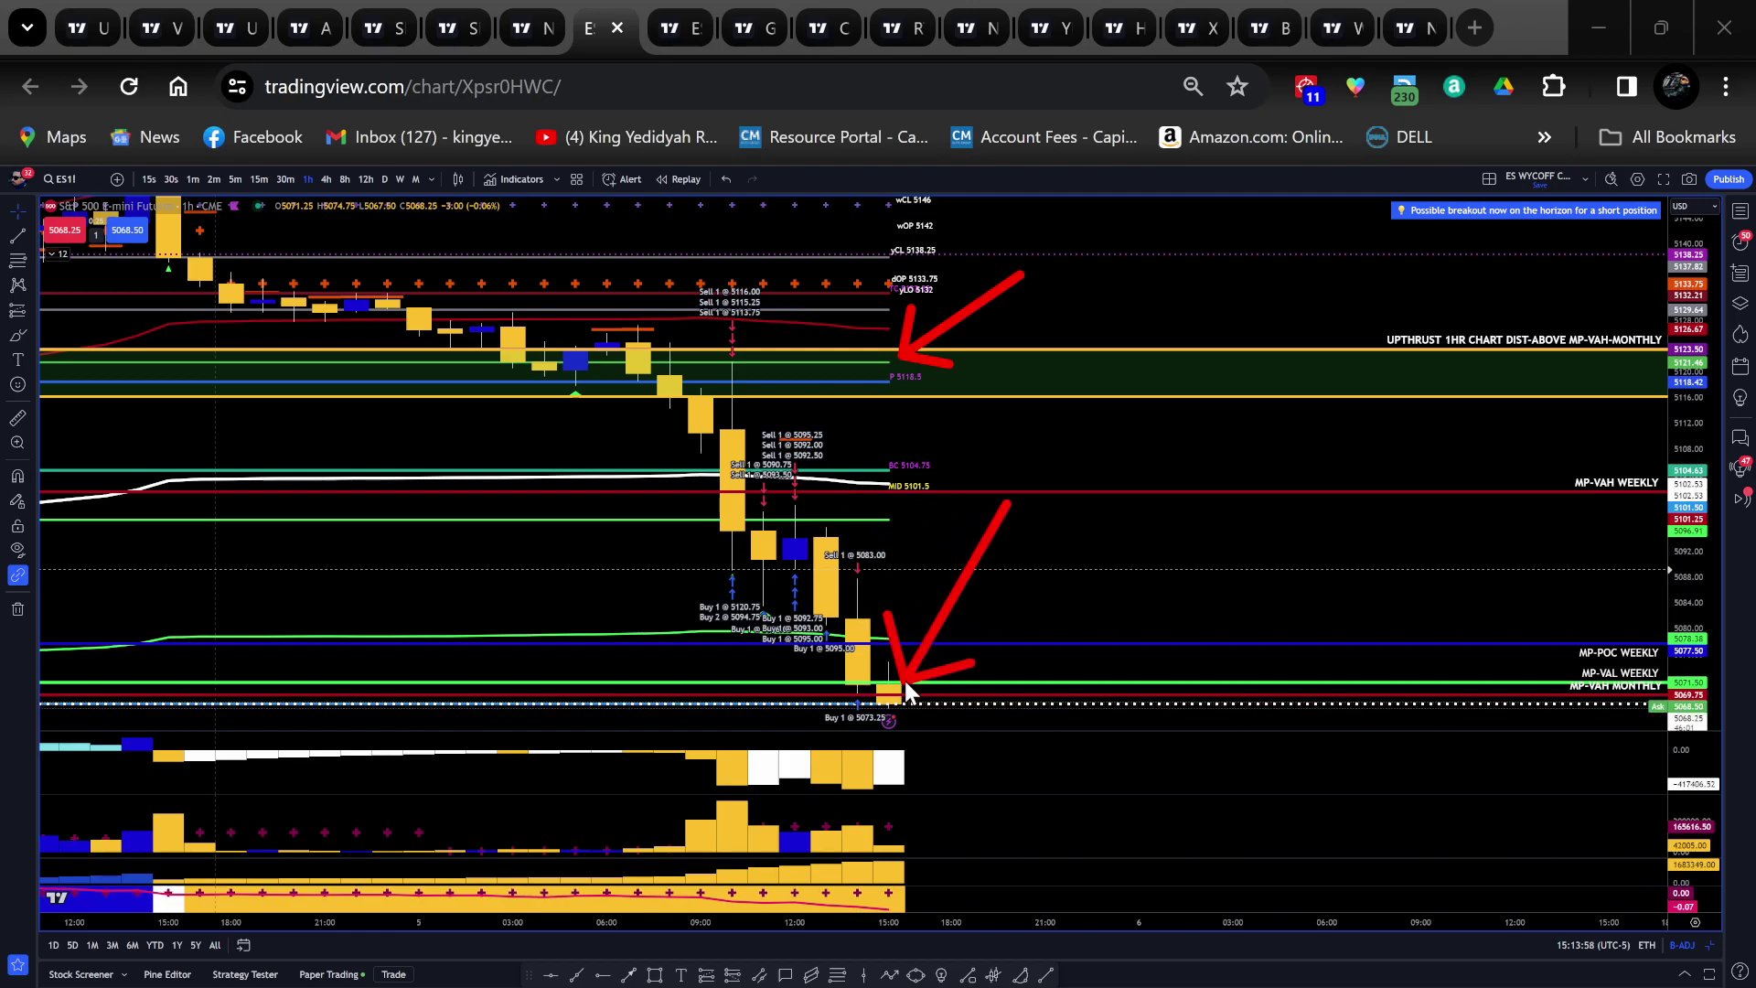
{"action": "left_click_drag", "start_coordinate": [903, 682], "coordinate": [917, 698]}
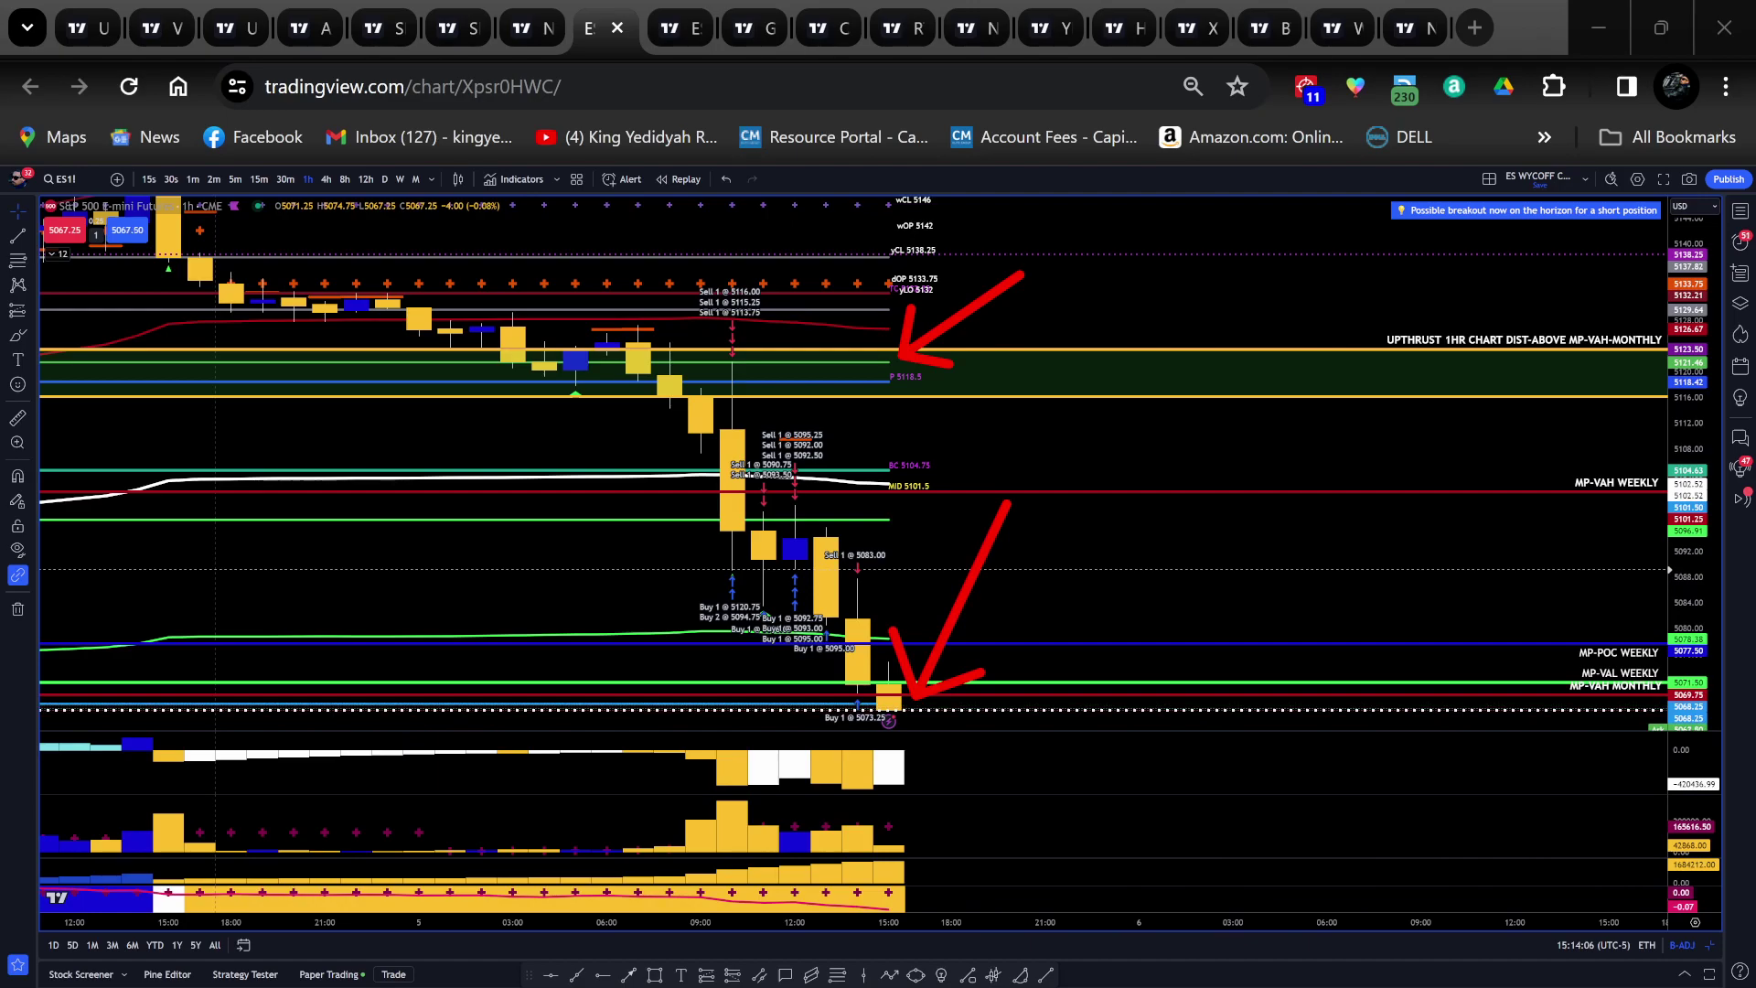
{"action": "mouse_move", "coordinate": [1305, 540]}
{"action": "left_mouse_down"}
{"action": "mouse_move", "coordinate": [1308, 452]}
{"action": "mouse_move", "coordinate": [1254, 321]}
{"action": "left_mouse_up"}
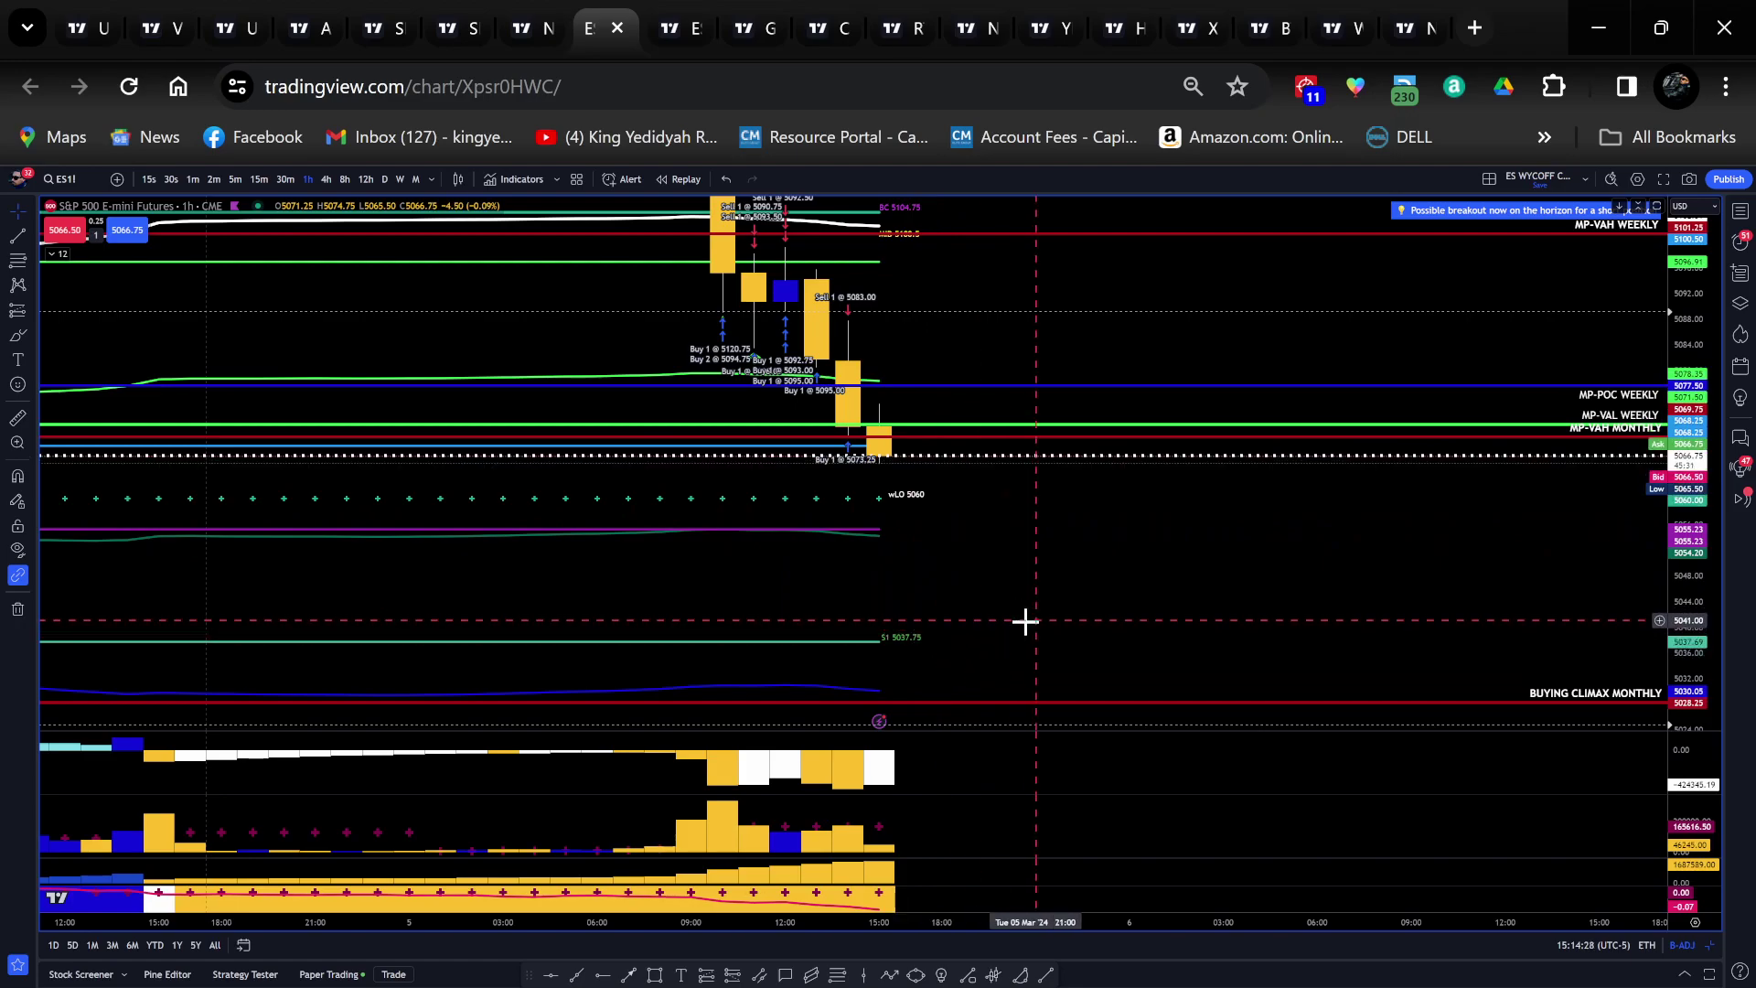
Pan down to BUYING CLIMAX MONTHLY and MP-POC MONTHLY, then zoom in and reframe the bars
{"action": "left_click_drag", "start_coordinate": [964, 599], "coordinate": [1012, 553]}
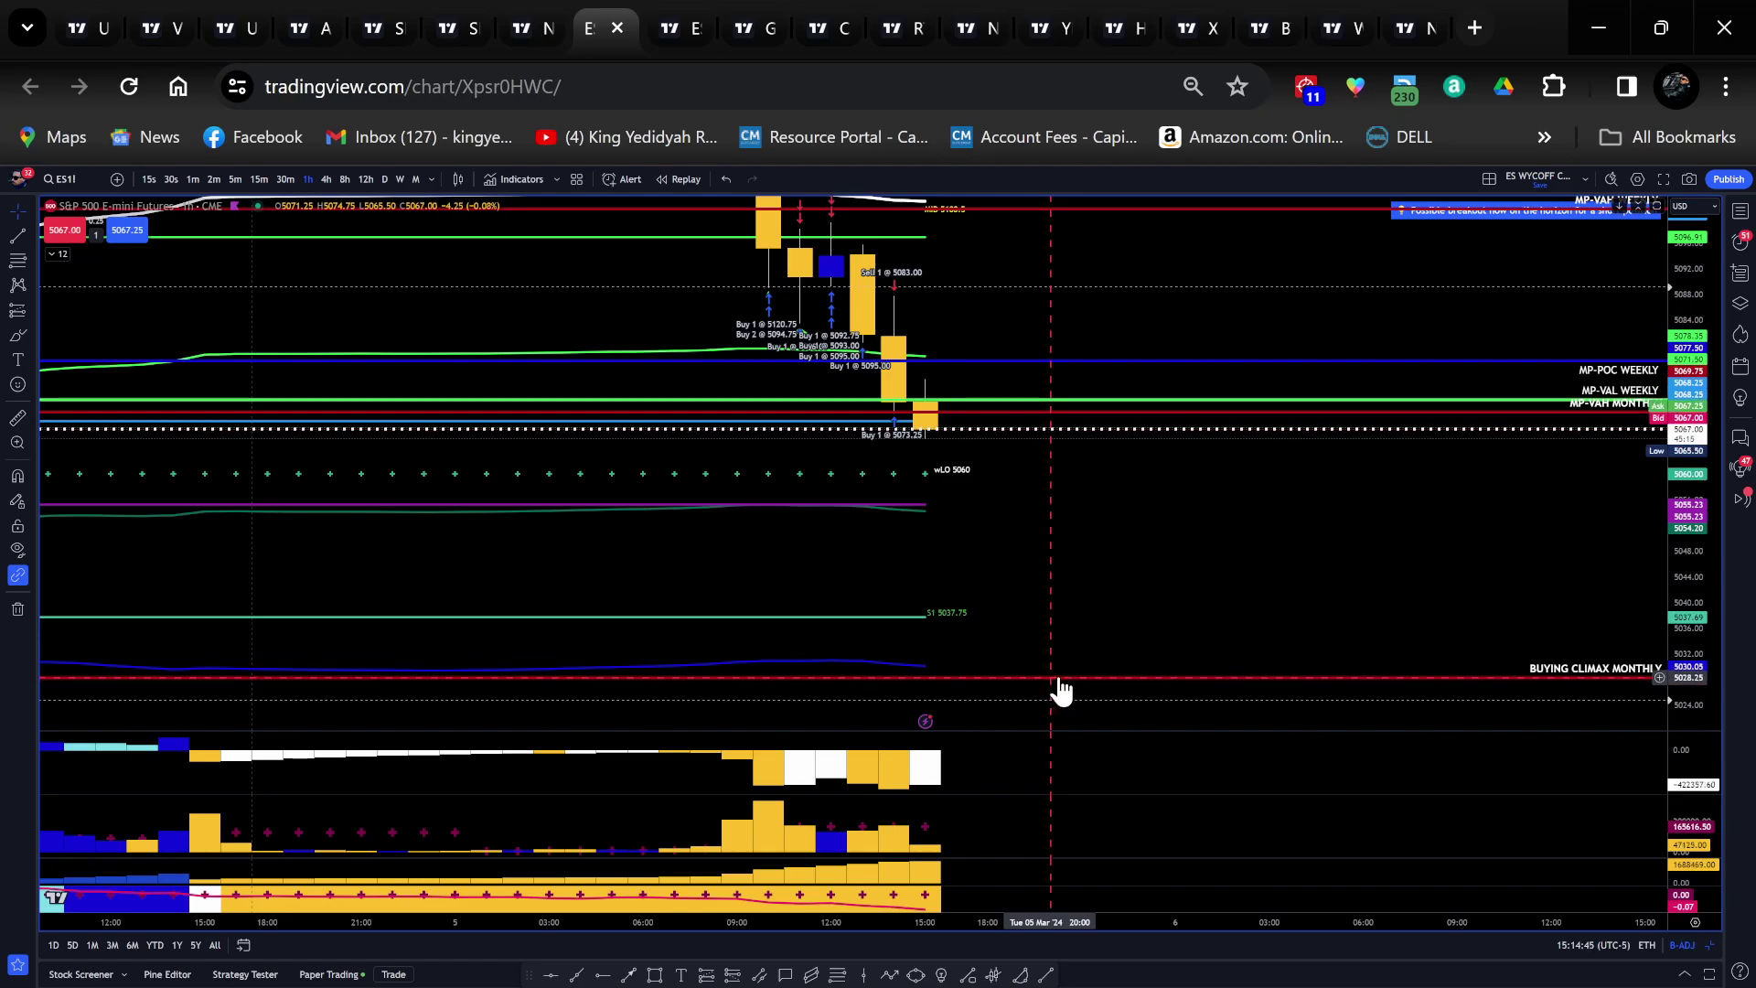
{"action": "left_click_drag", "start_coordinate": [1070, 655], "coordinate": [1023, 525]}
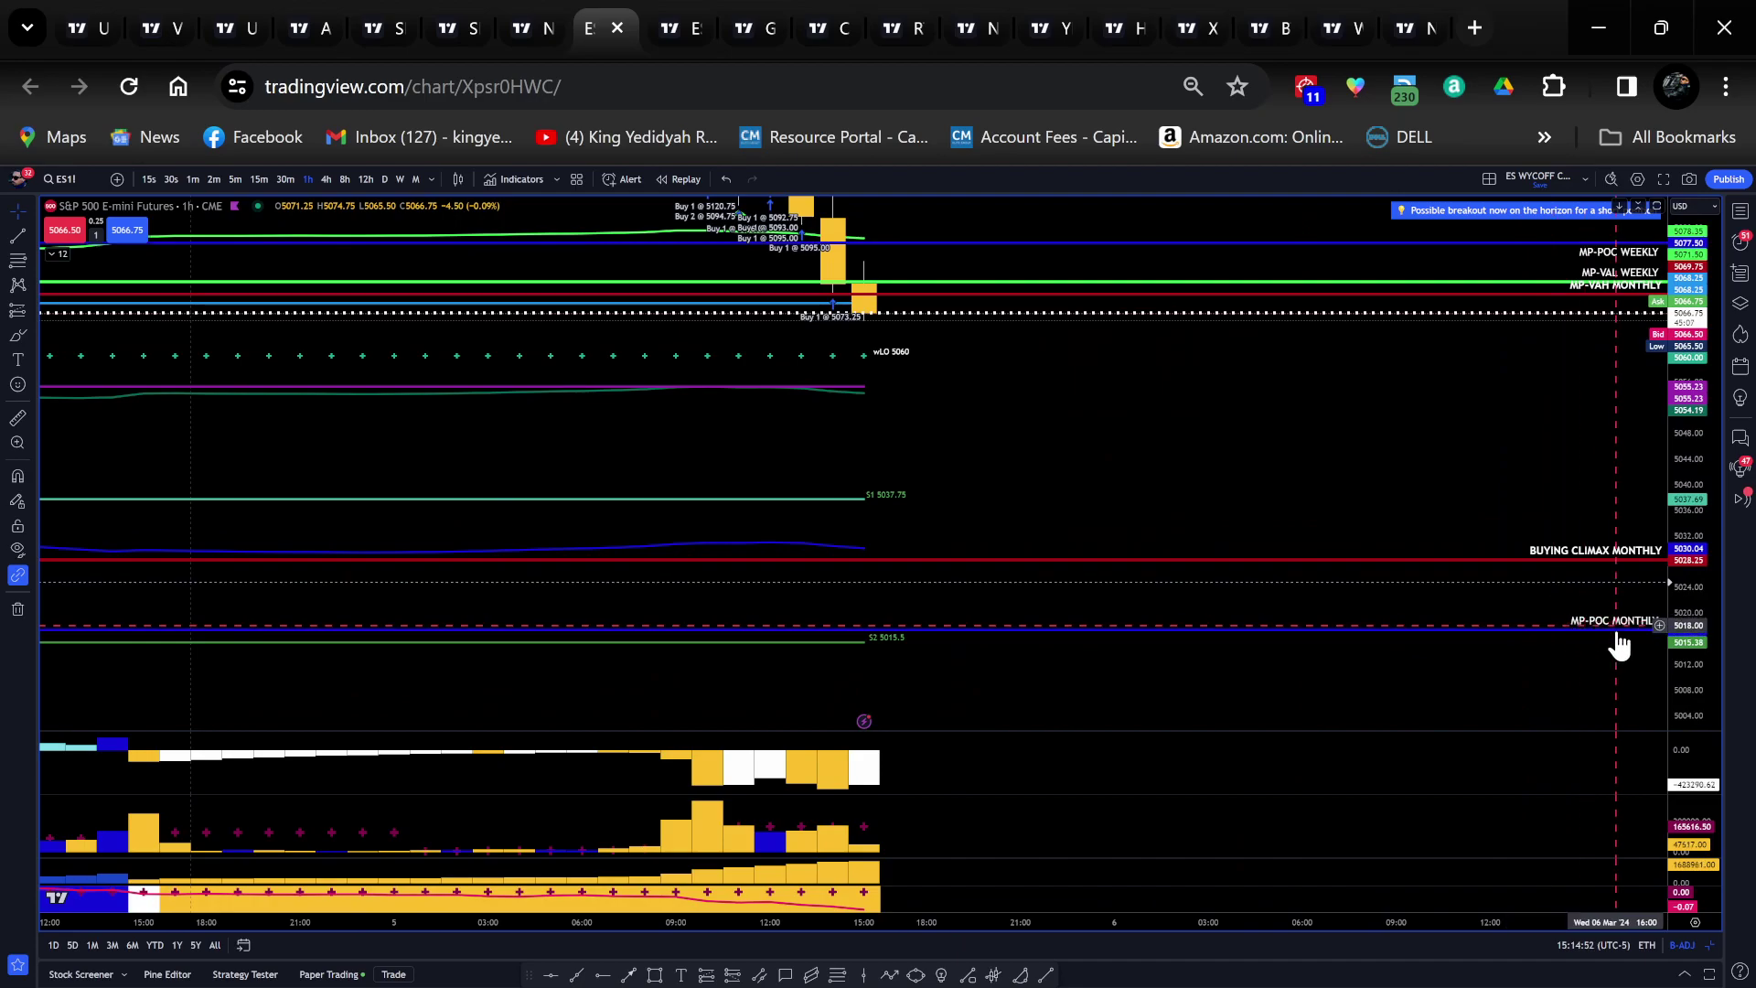
{"action": "left_click_drag", "start_coordinate": [1065, 429], "coordinate": [1065, 592]}
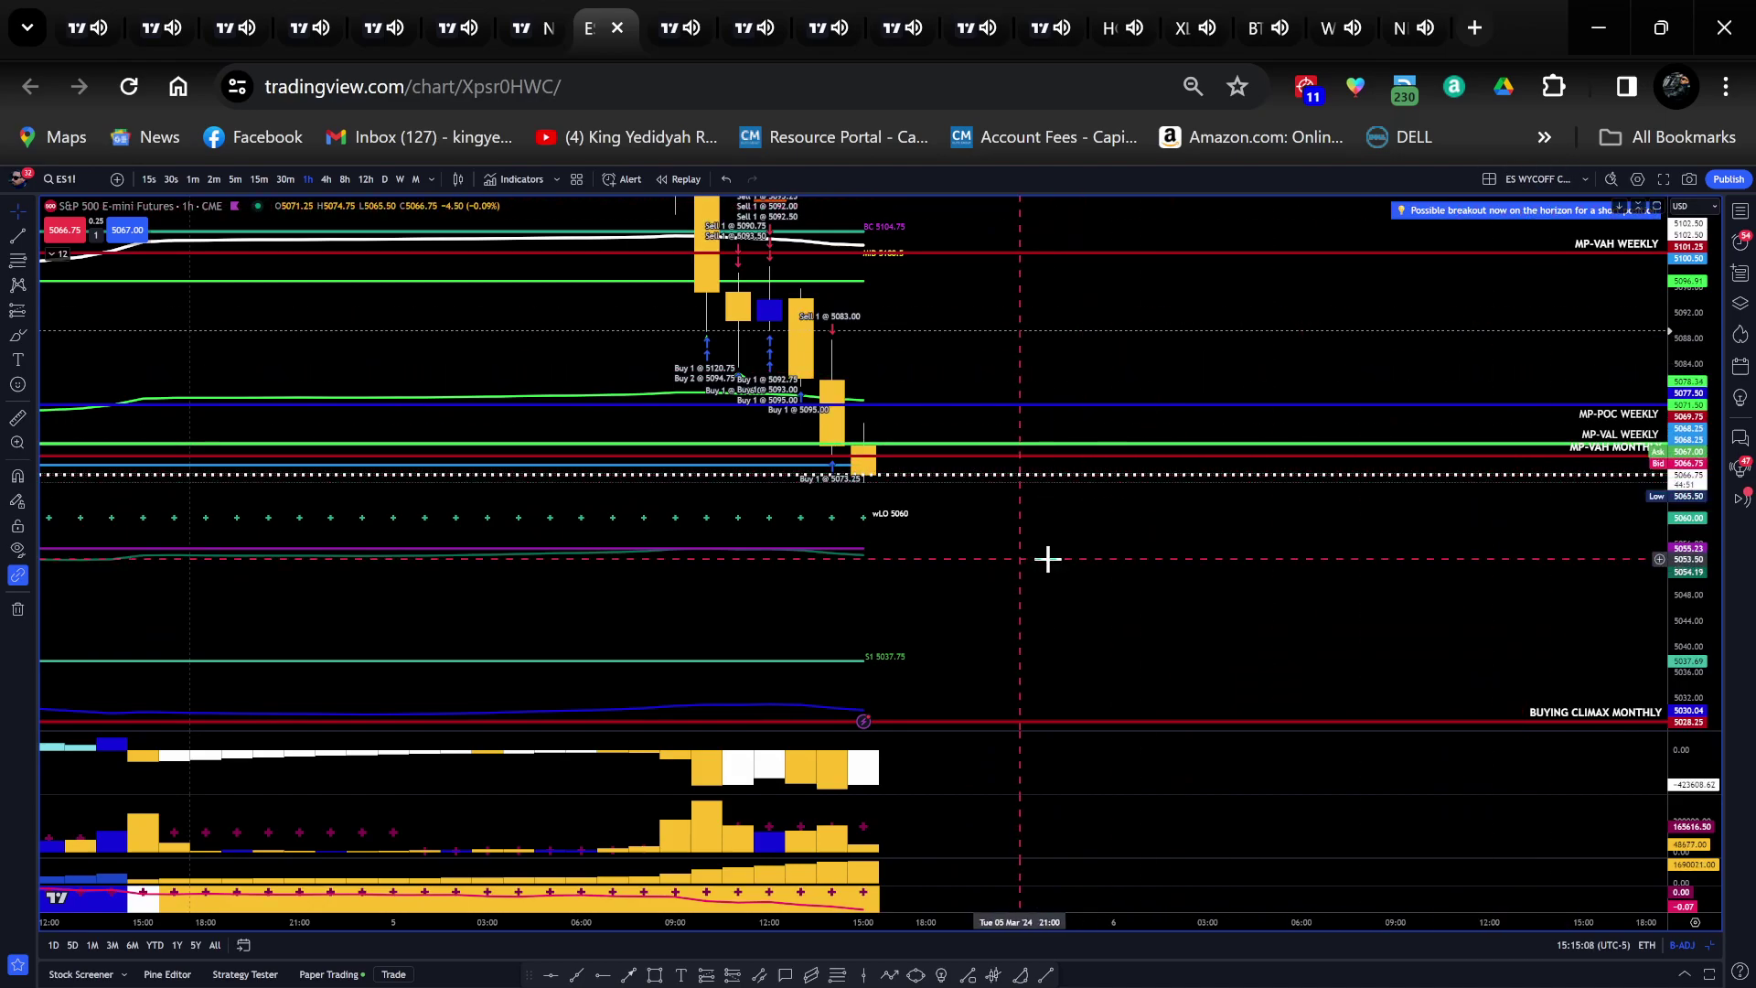
{"action": "scroll", "coordinate": [1052, 576], "scroll_direction": "up", "scroll_amount": 5}
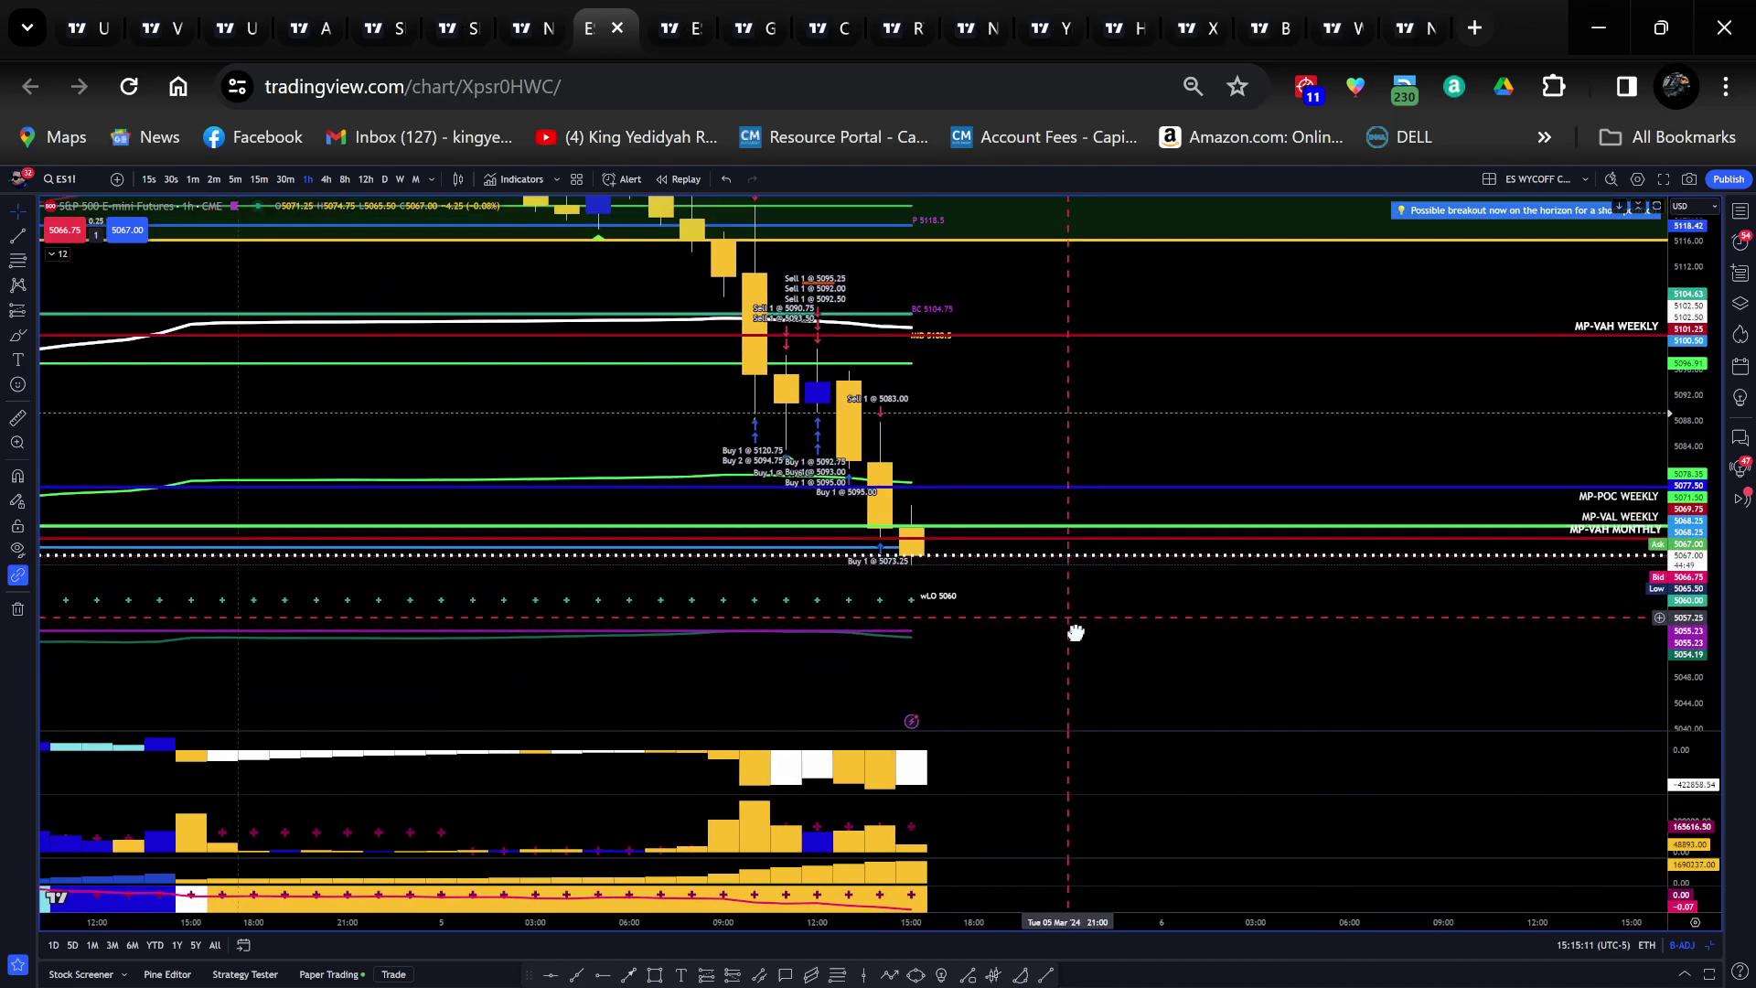
{"action": "left_click_drag", "start_coordinate": [1038, 640], "coordinate": [1078, 659]}
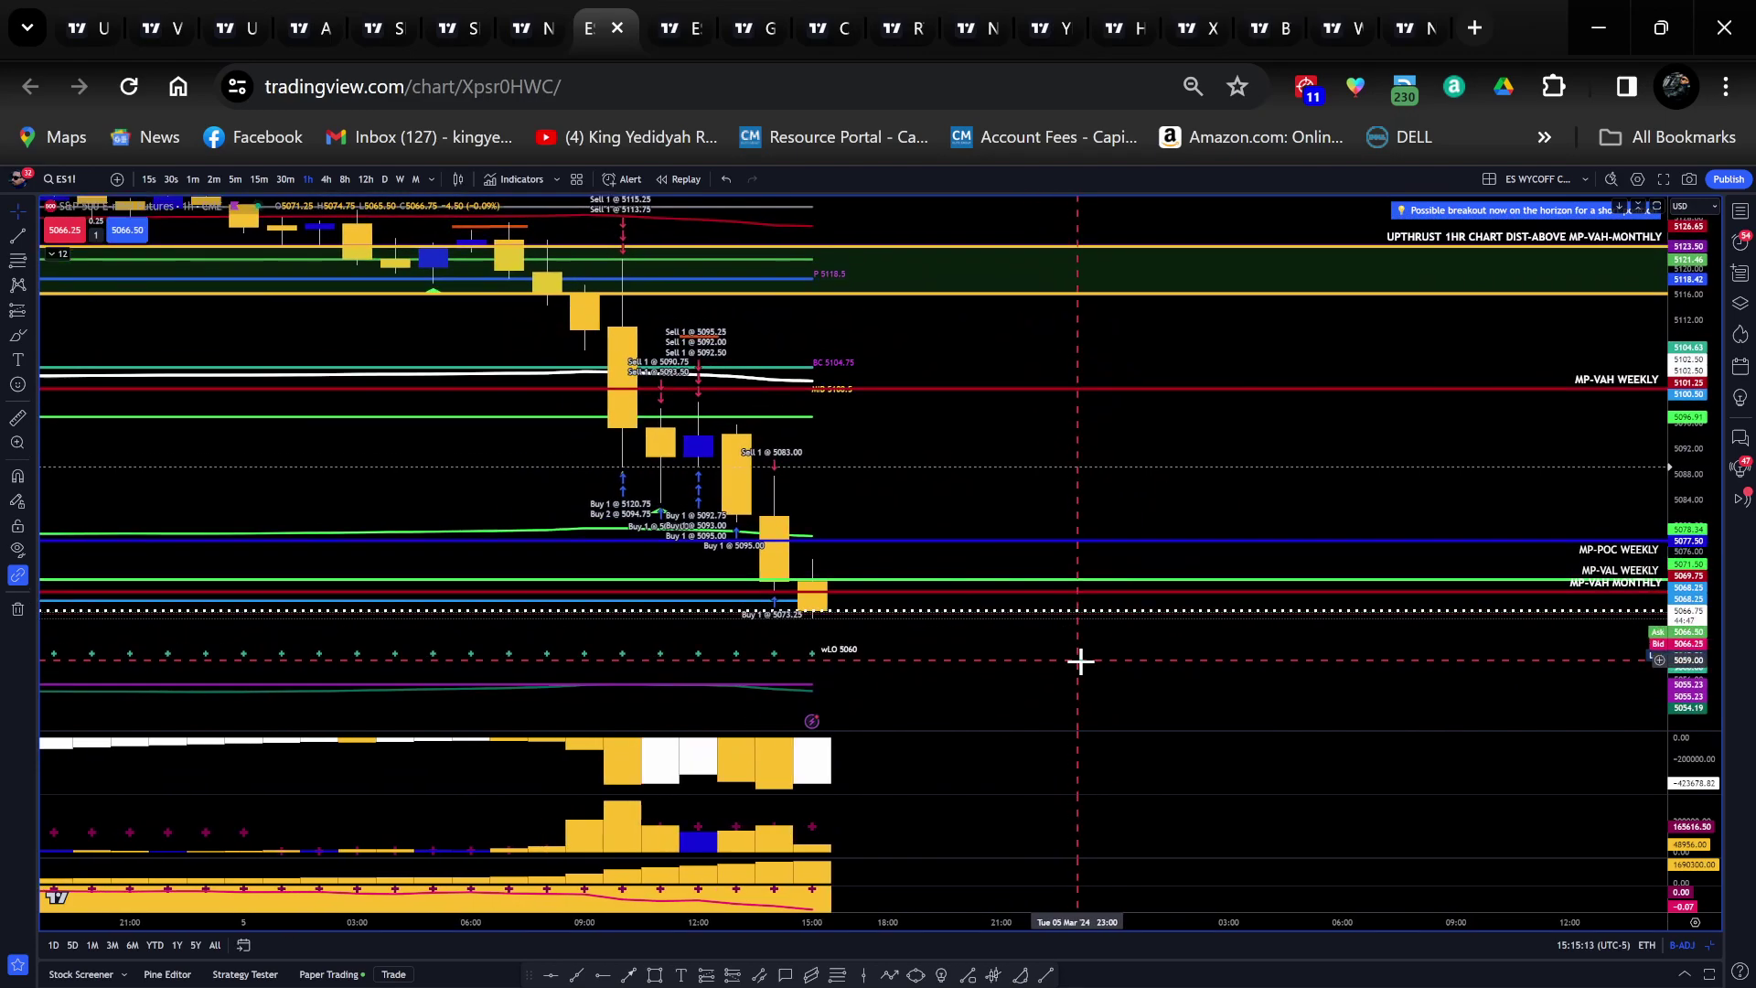